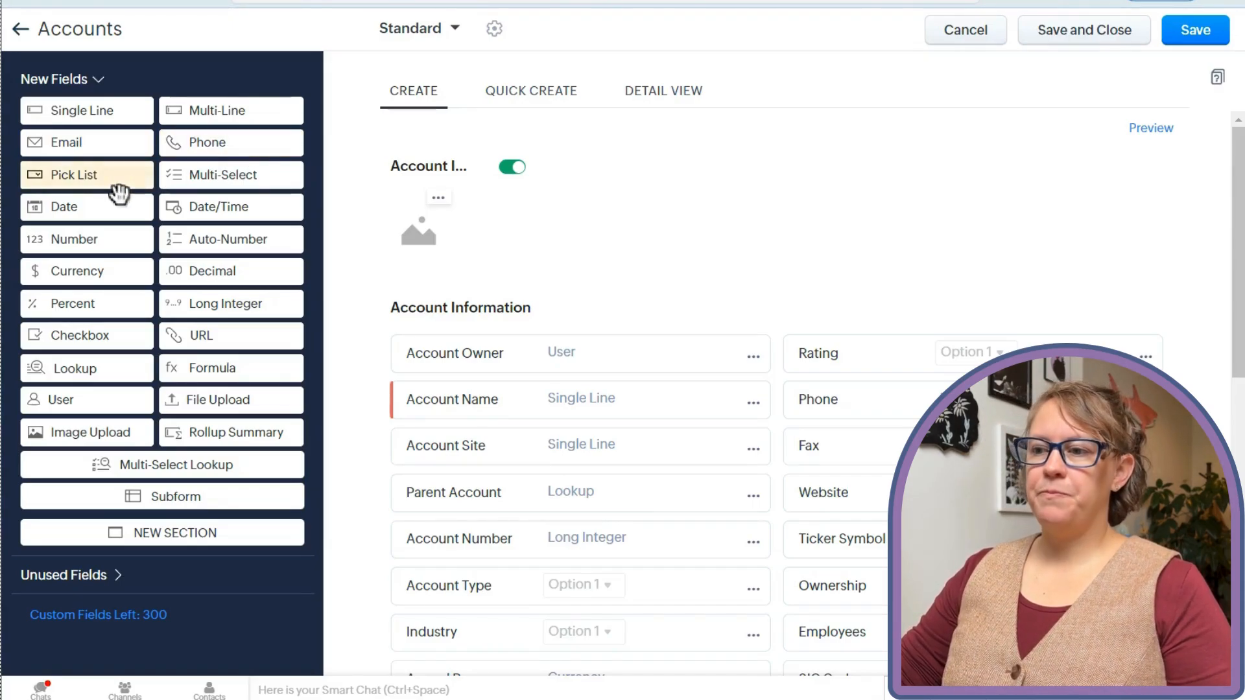
Step: Add a Pick List field at the top of Account Information with the options Start, End and In Process
{"action": "left_click_drag", "start_coordinate": [106, 183], "coordinate": [495, 359]}
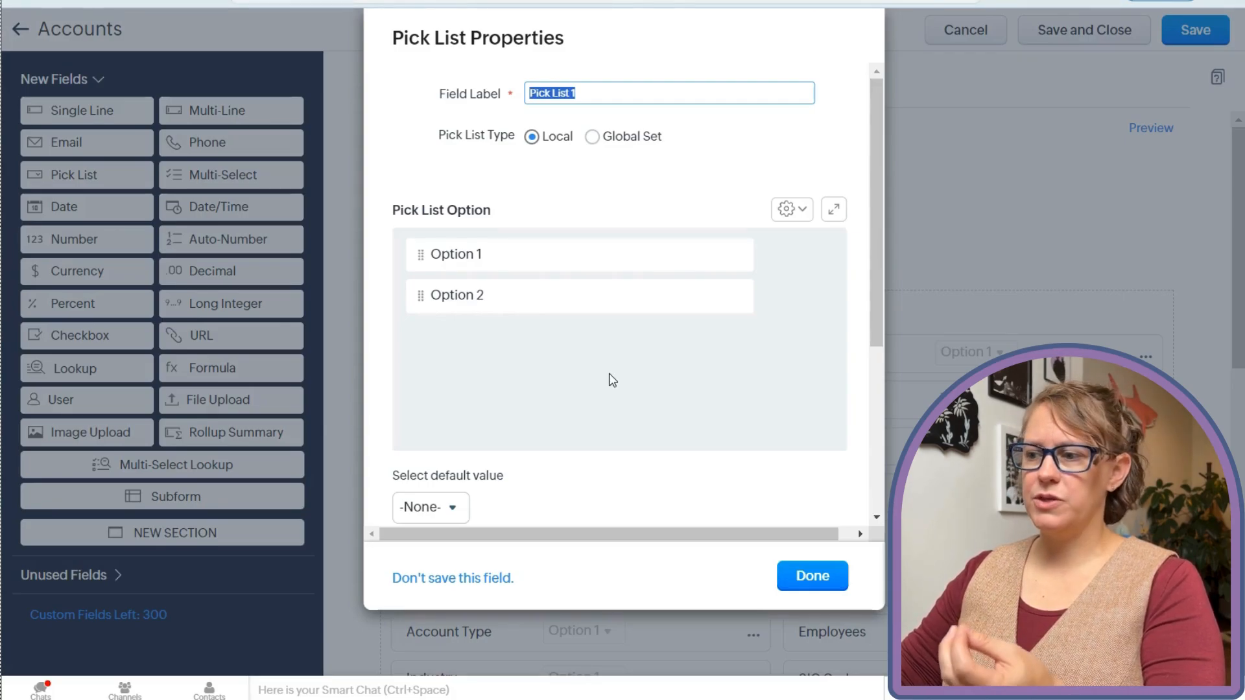
{"action": "mouse_move", "coordinate": [537, 256]}
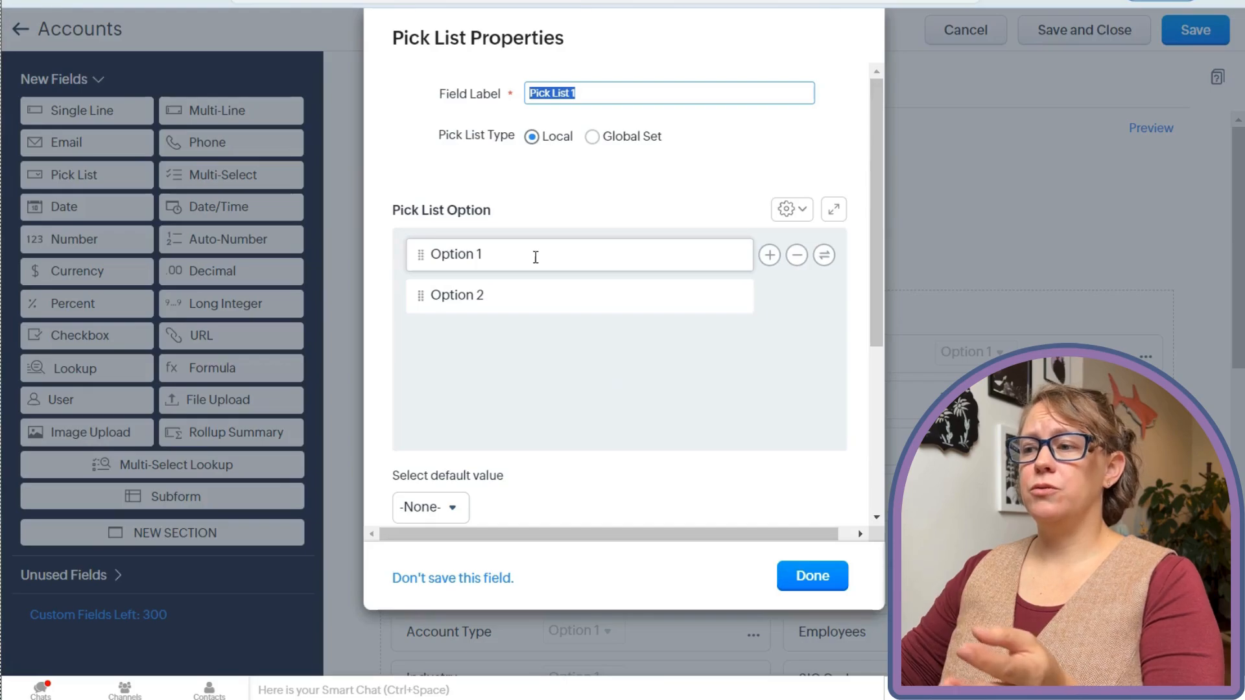
{"action": "left_click", "coordinate": [536, 257]}
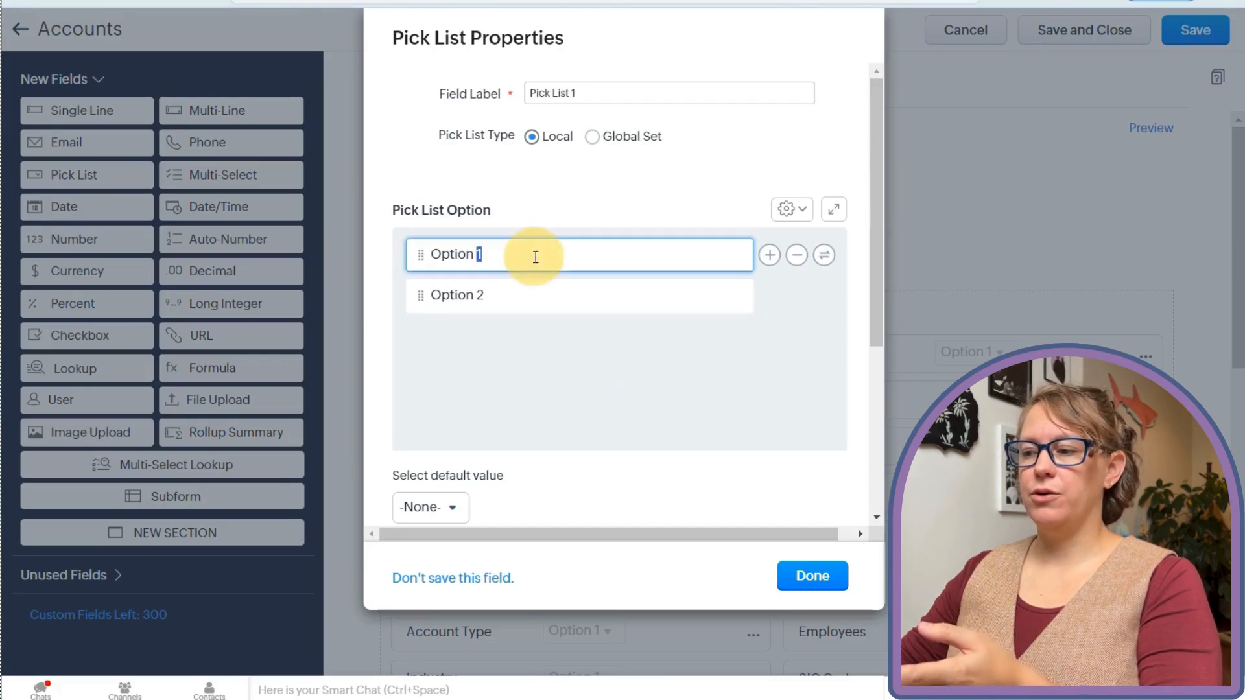
{"action": "triple_click", "coordinate": [534, 255]}
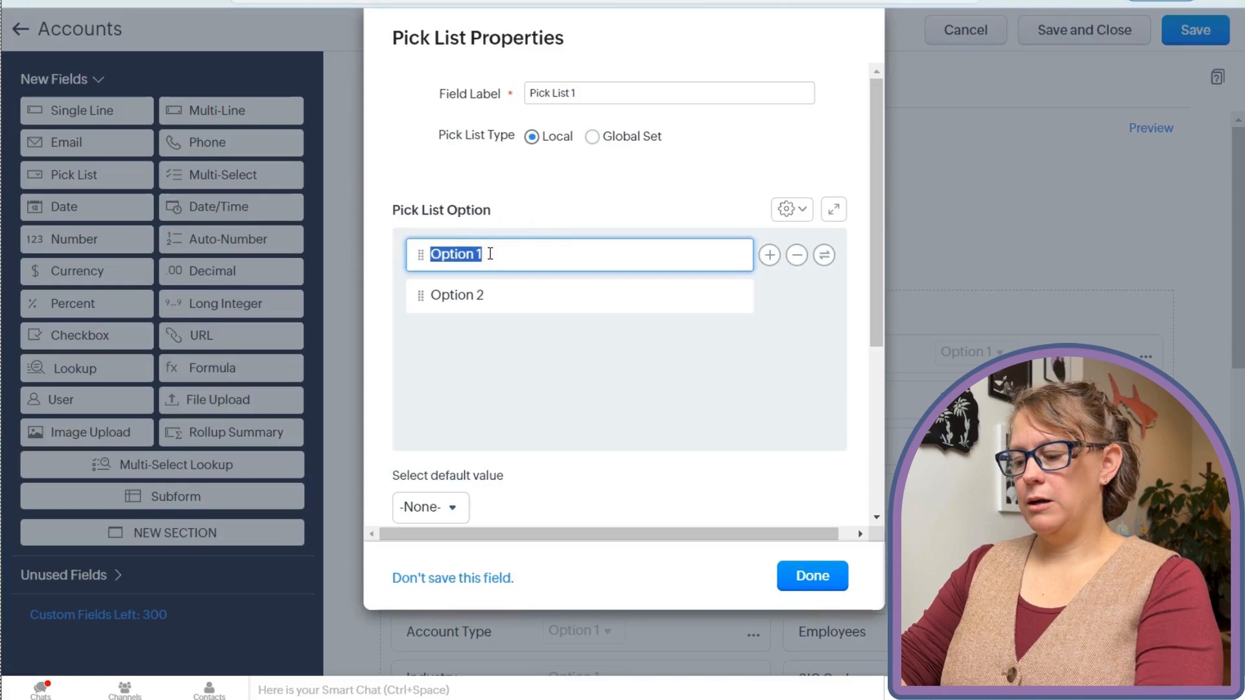
{"action": "type", "text": "Start"}
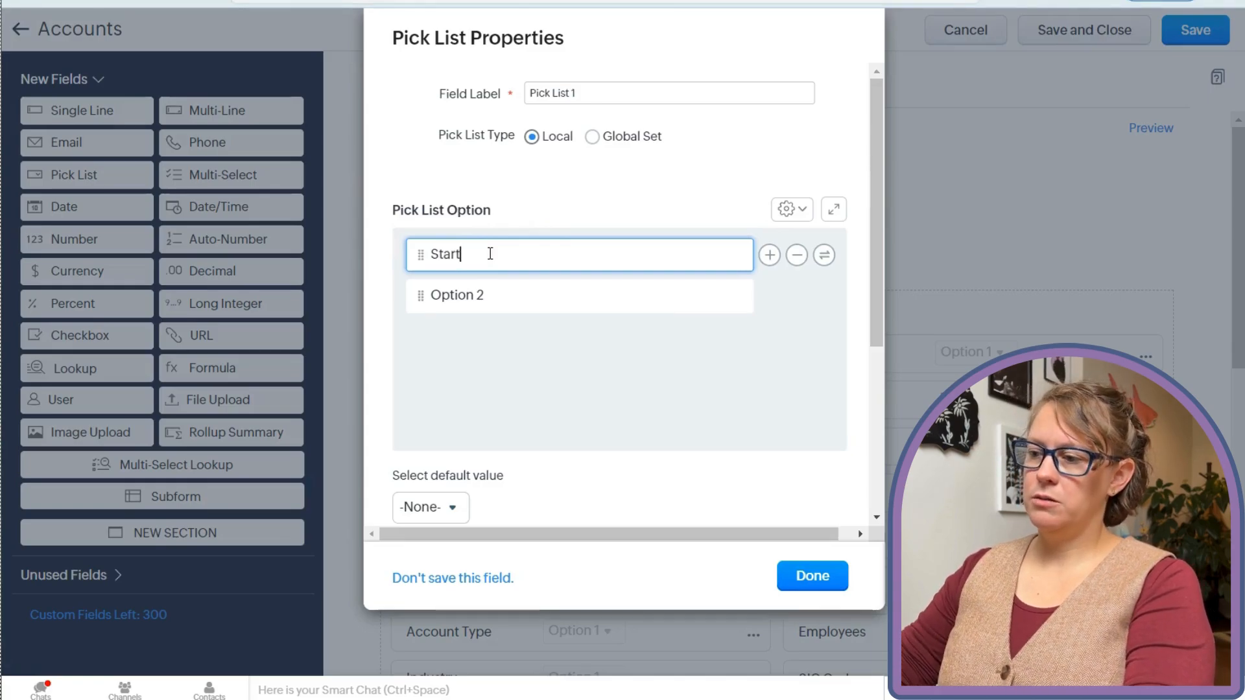
{"action": "triple_click", "coordinate": [502, 306]}
{"action": "type", "text": "End"}
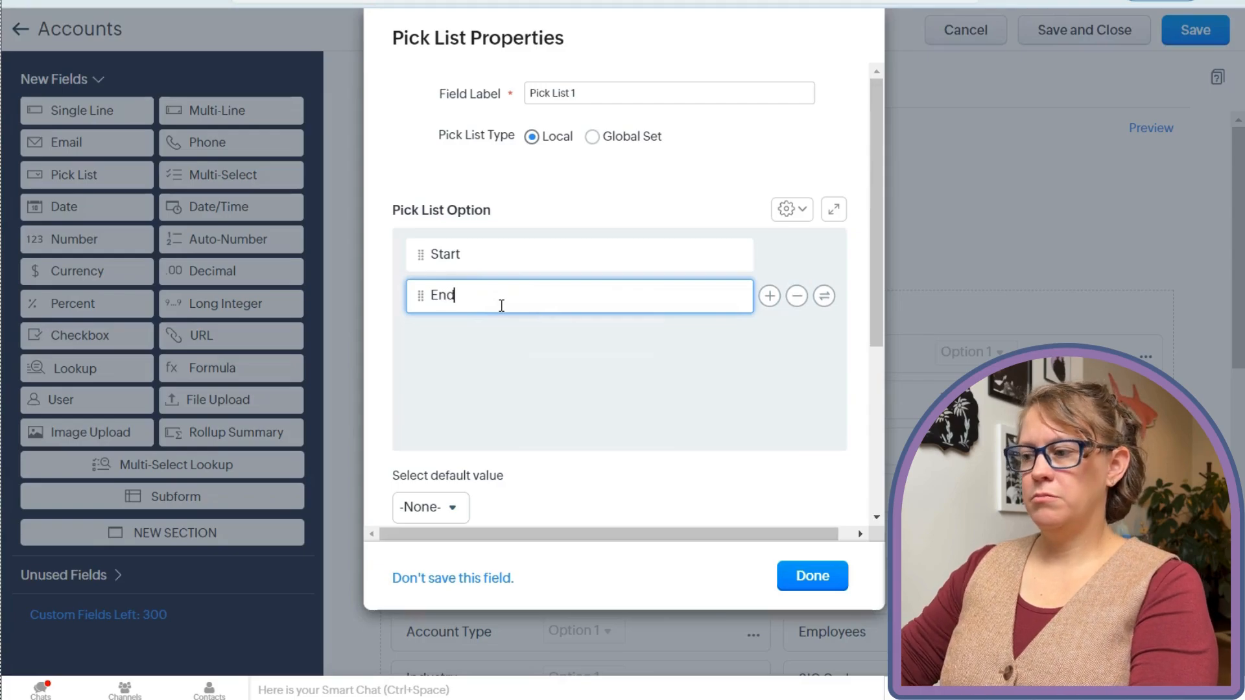
{"action": "left_click", "coordinate": [769, 296]}
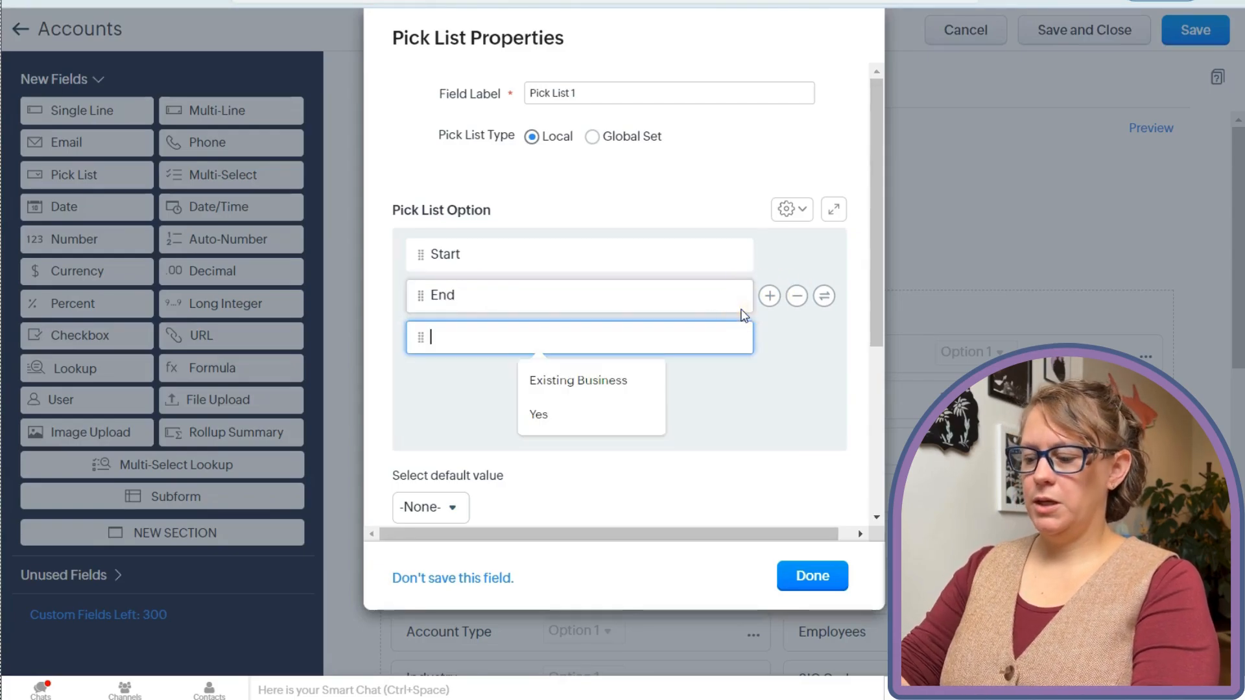
{"action": "type", "text": "In Process"}
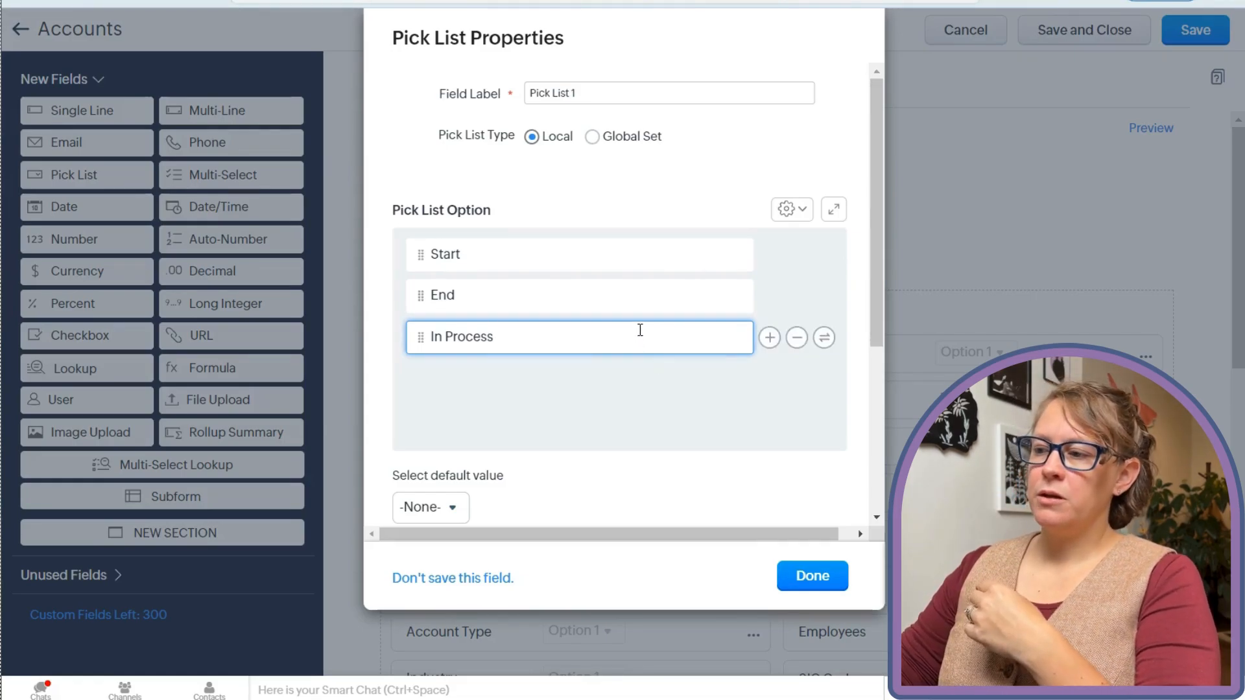
Step: Add the bulk options Game, Toy, Board Game and Building Blocks to the pick list
{"action": "left_click", "coordinate": [799, 212]}
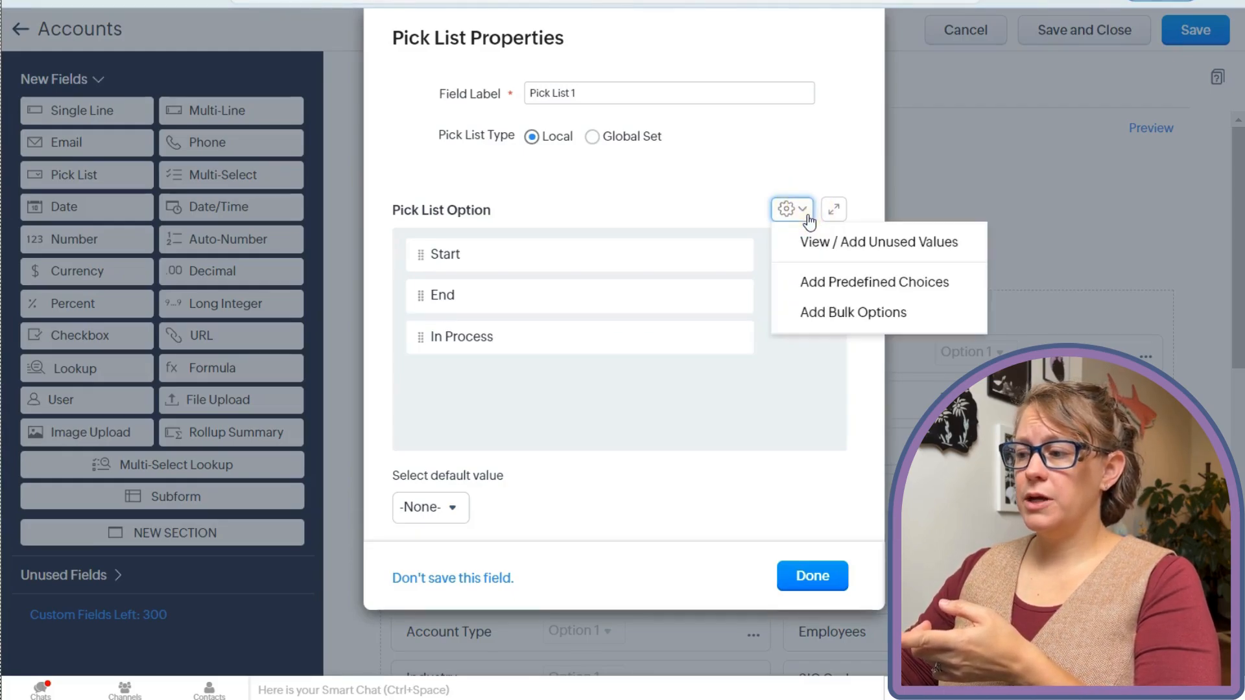
{"action": "left_click", "coordinate": [832, 327]}
{"action": "left_click", "coordinate": [712, 306]}
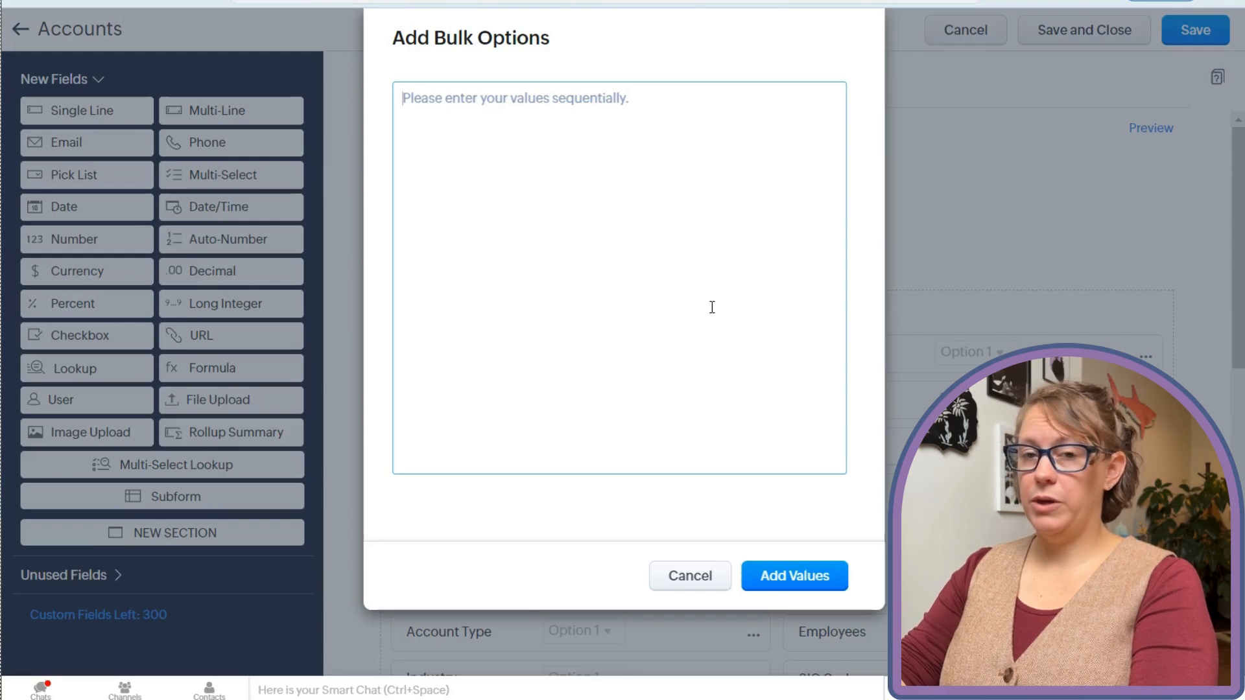
{"action": "type", "text": "Game"}
{"action": "key", "text": "Return"}
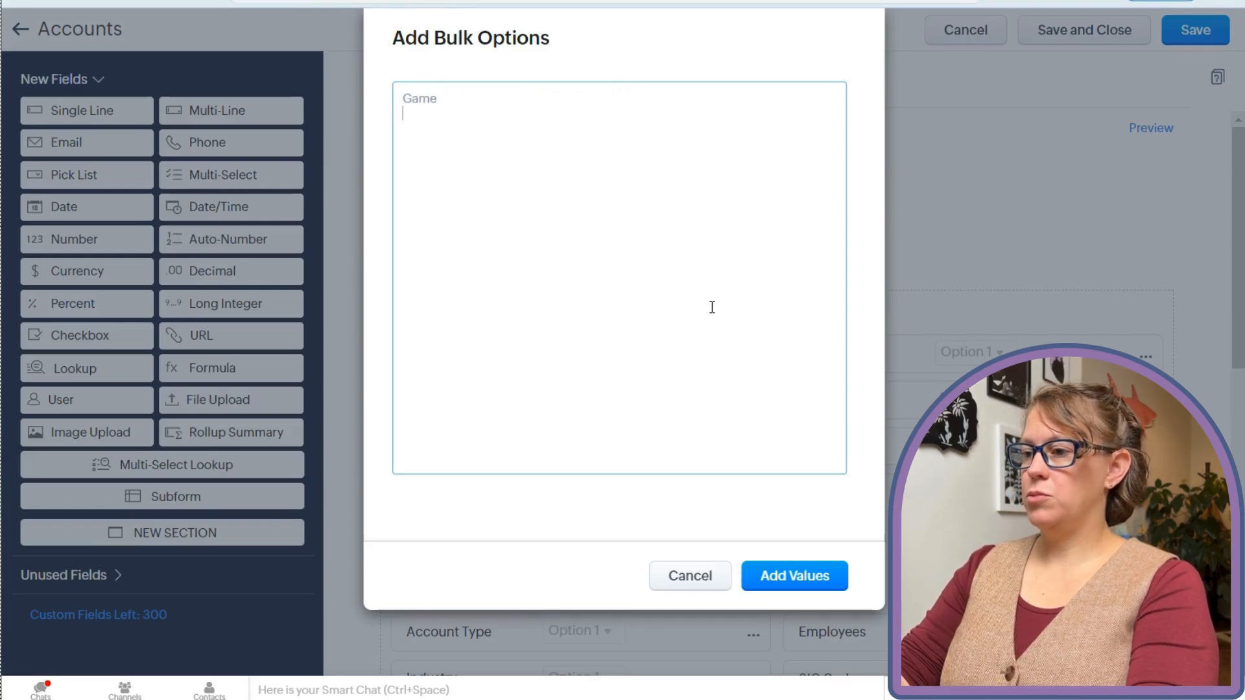
{"action": "type", "text": "Toy"}
{"action": "key", "text": "Return"}
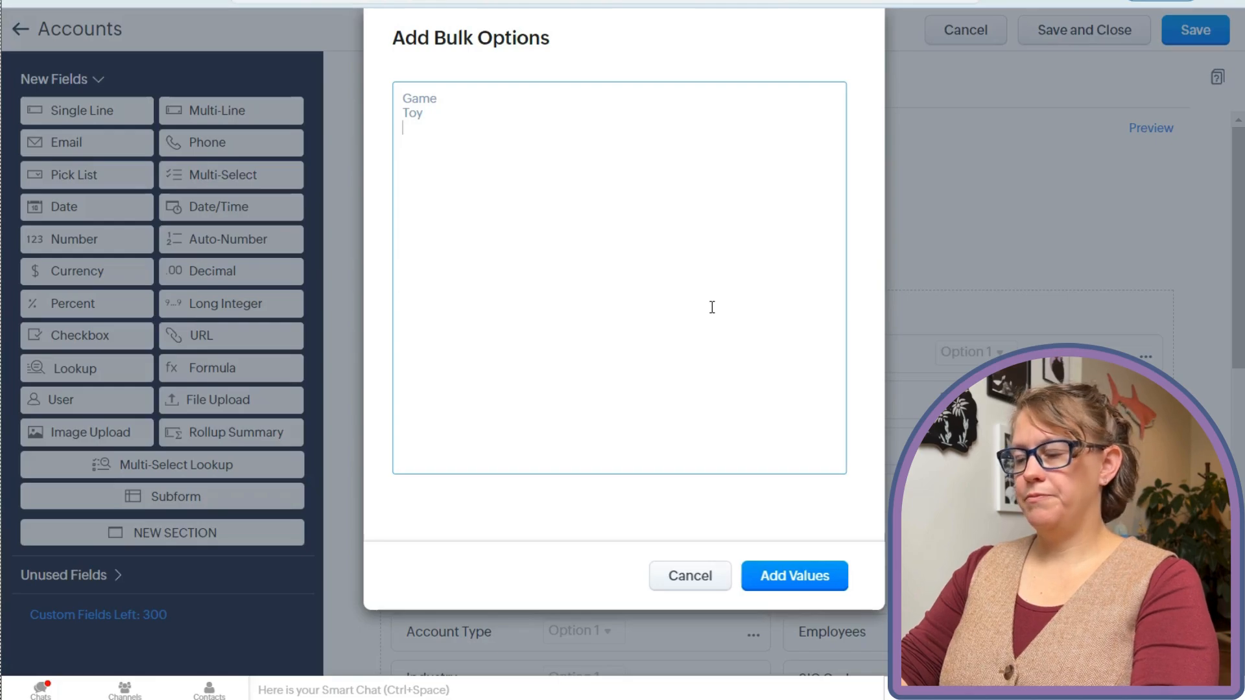
{"action": "type", "text": "Board Gme"}
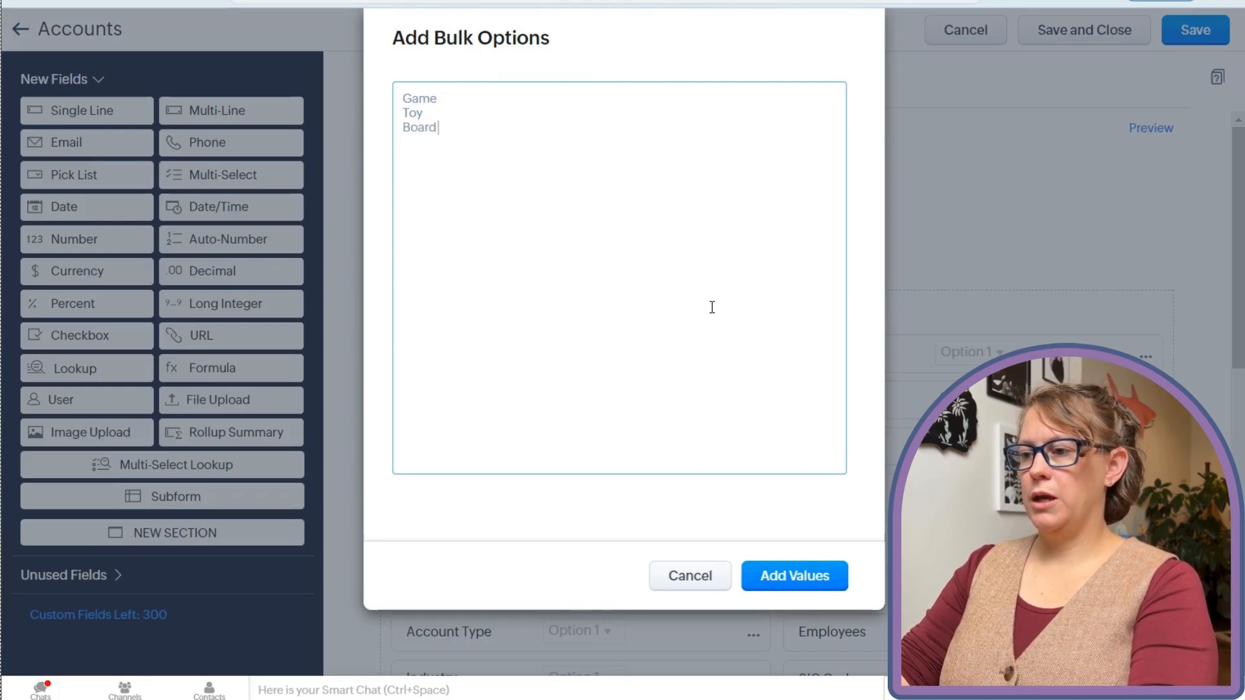
{"action": "key", "text": "BackSpace"}
{"action": "key", "text": "BackSpace"}
{"action": "type", "text": "ame"}
{"action": "key", "text": "Return"}
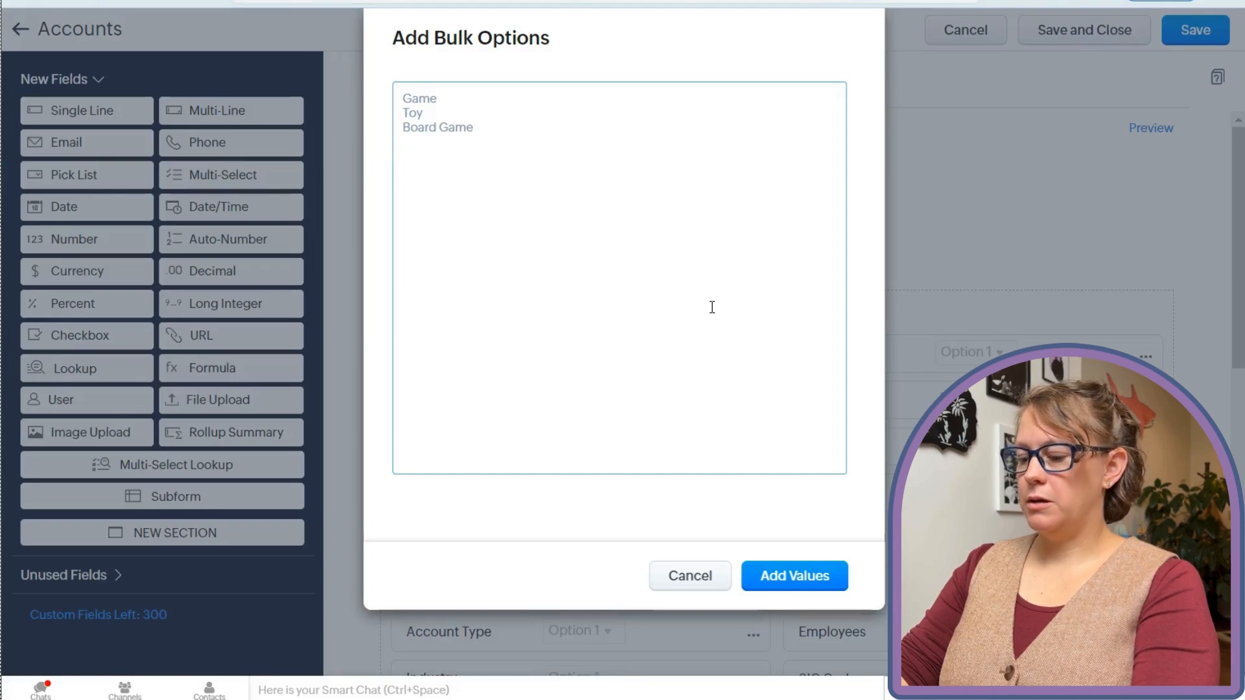
{"action": "type", "text": "Building "}
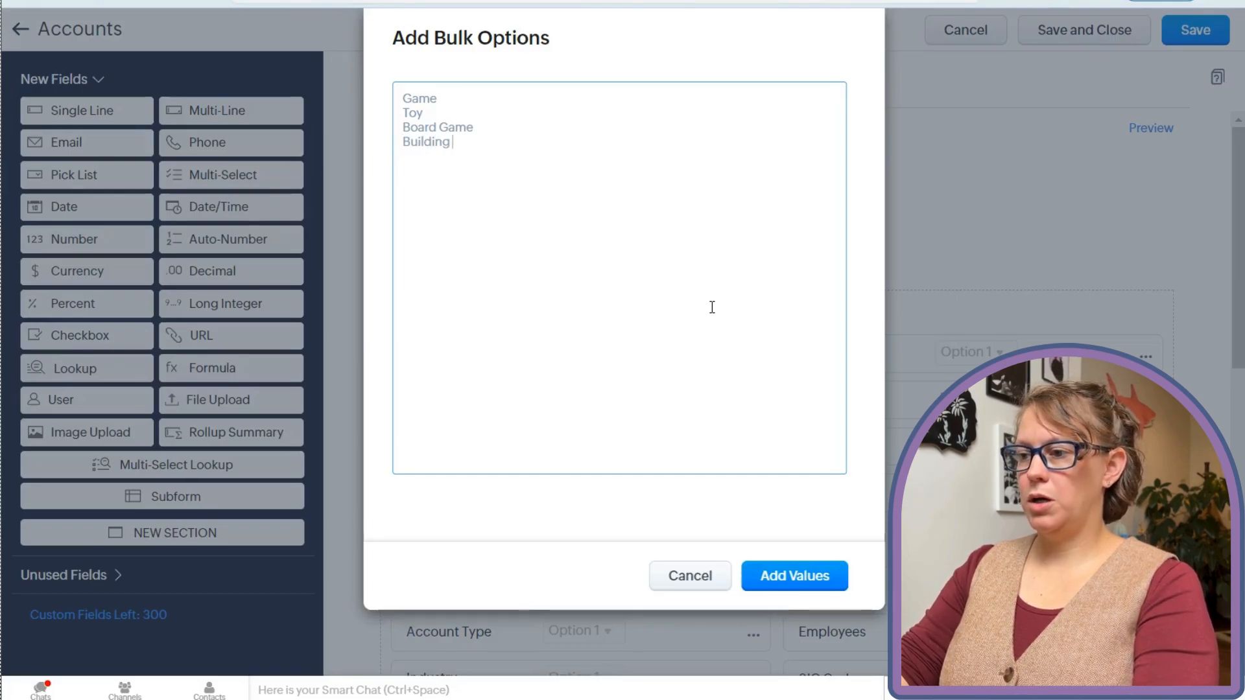
{"action": "type", "text": "Blocs"}
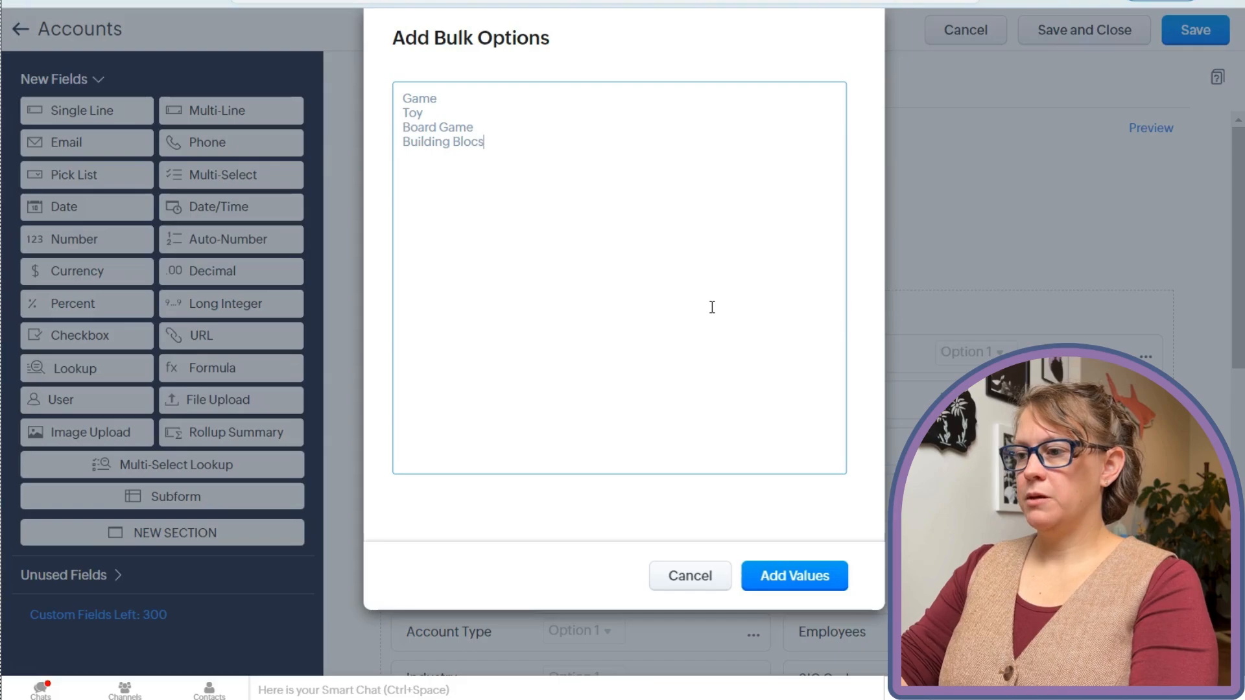
{"action": "key", "text": "BackSpace"}
{"action": "type", "text": "ks"}
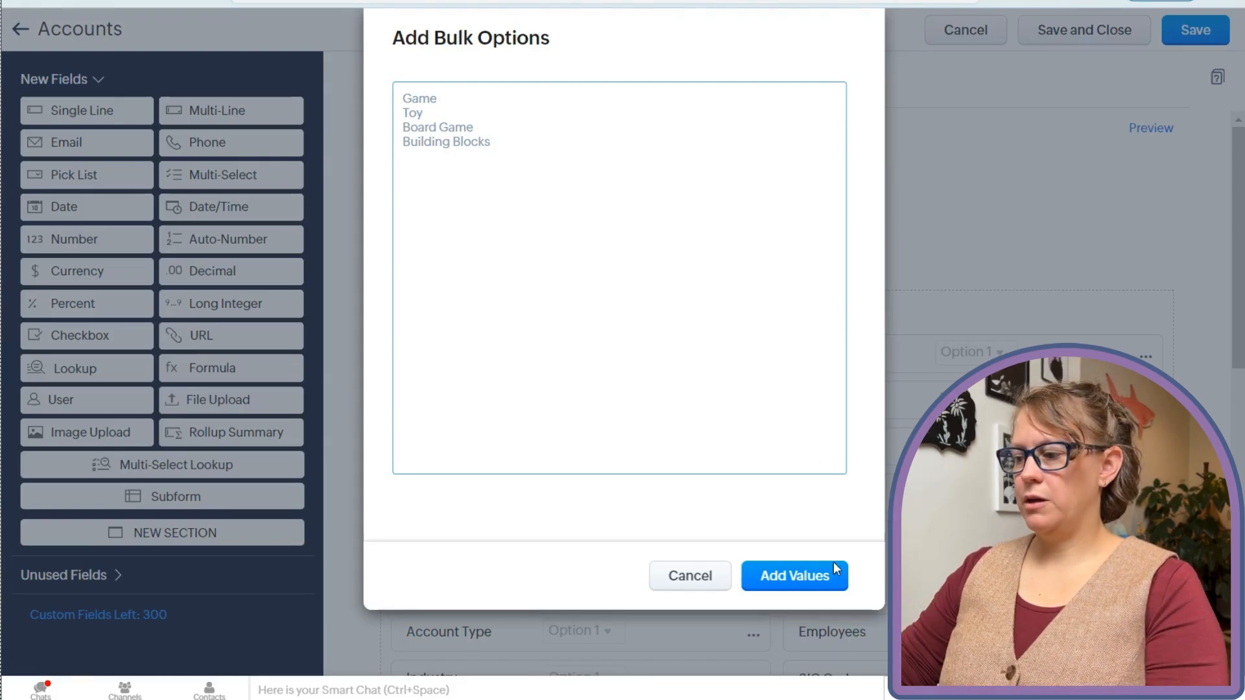
{"action": "left_click", "coordinate": [795, 575]}
{"action": "scroll", "coordinate": [654, 331], "scroll_direction": "down", "scroll_amount": 2}
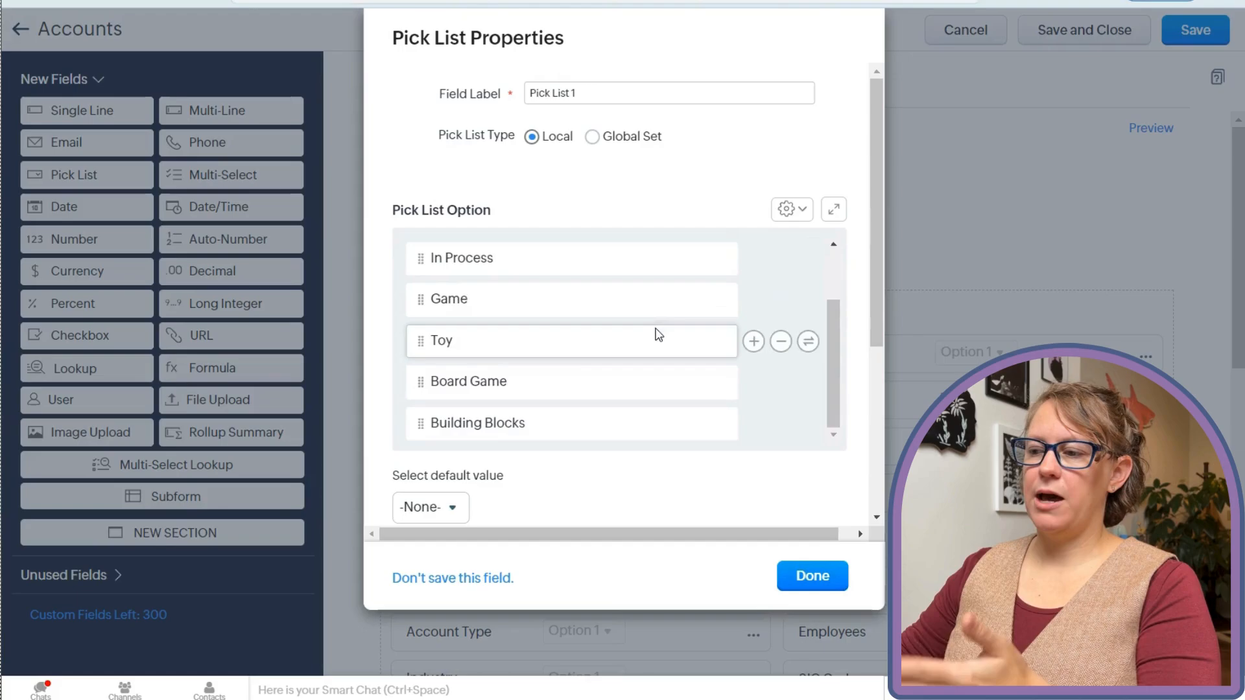
{"action": "mouse_move", "coordinate": [672, 334]}
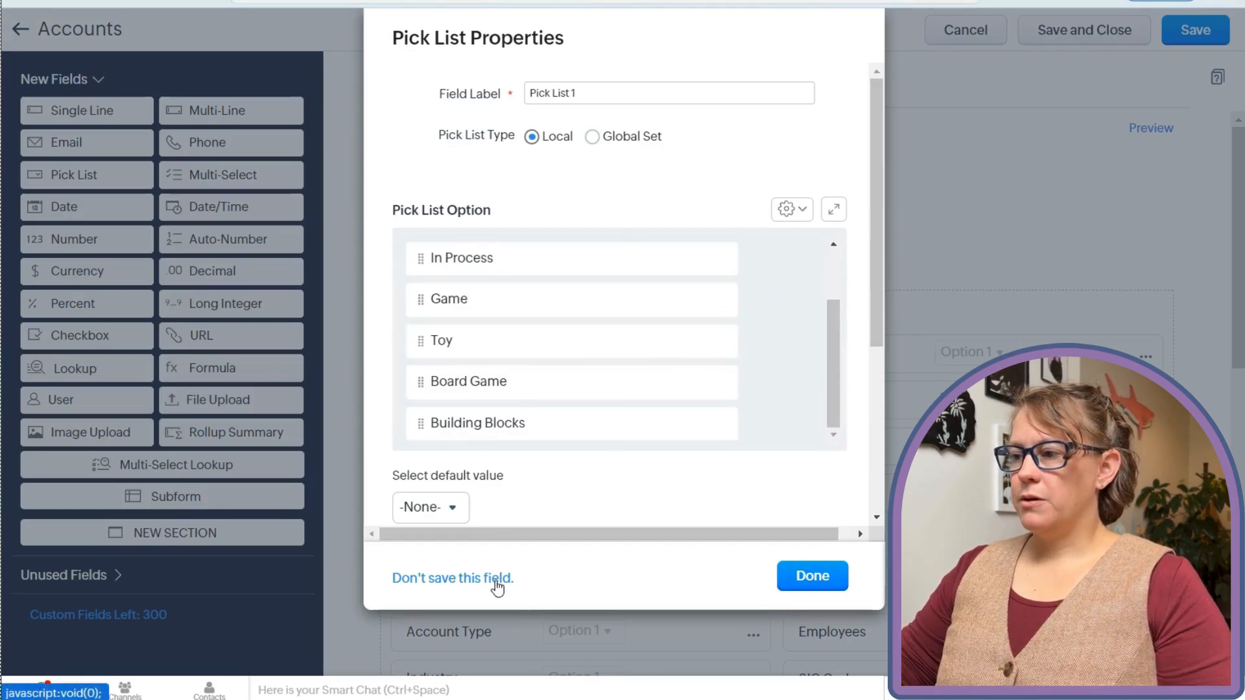
Step: Discard the new pick list field without saving it
{"action": "left_click_drag", "start_coordinate": [588, 93], "coordinate": [499, 86]}
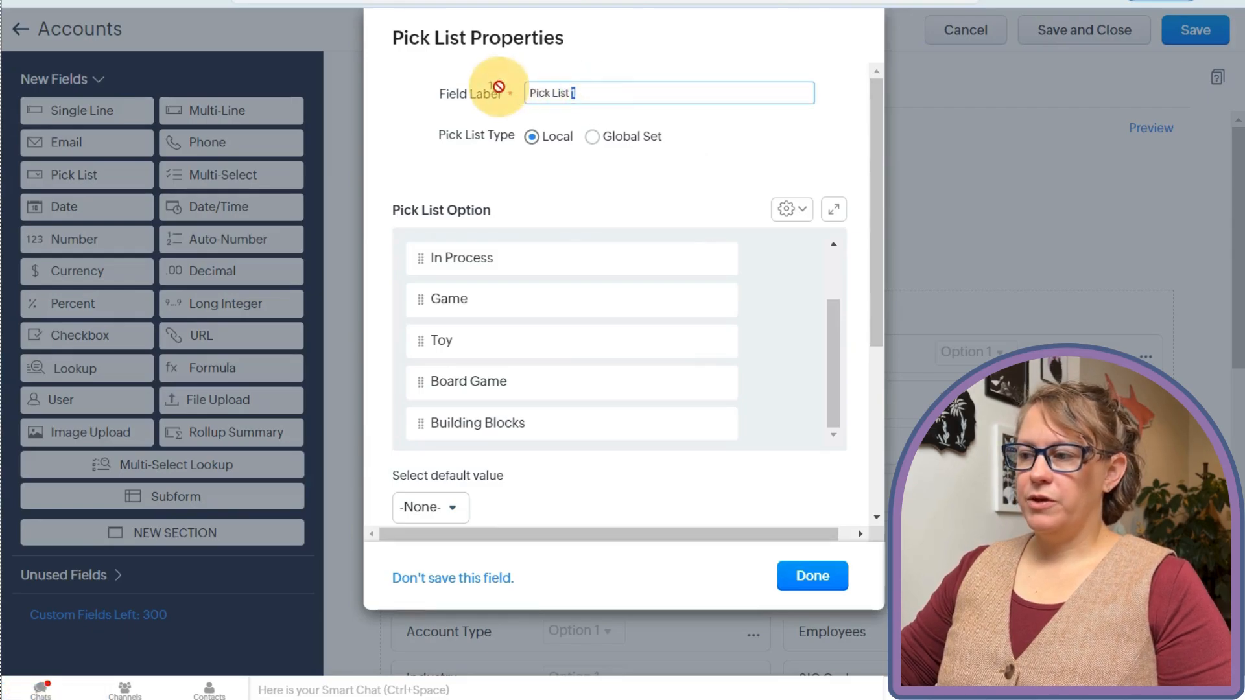
{"action": "left_click", "coordinate": [464, 579]}
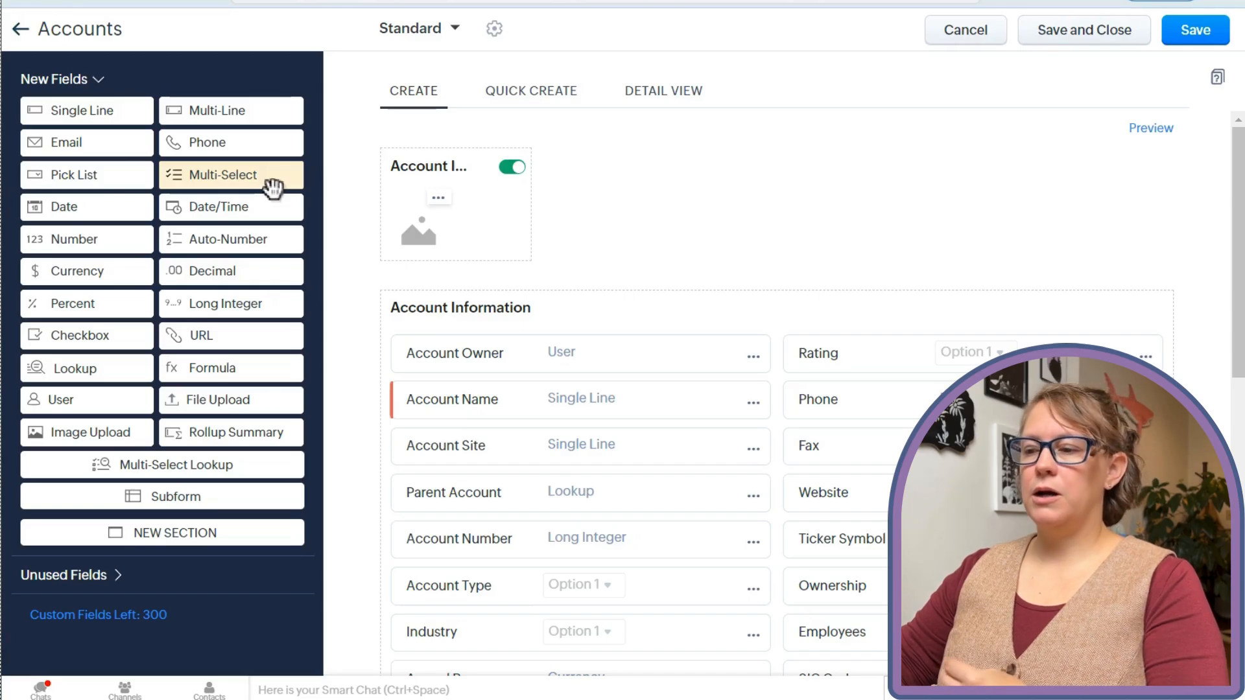
Step: Try a Multi-Select field in Account Information with the bulk options Dodge and Toyota, and discard it without saving
{"action": "left_click_drag", "start_coordinate": [273, 188], "coordinate": [500, 383]}
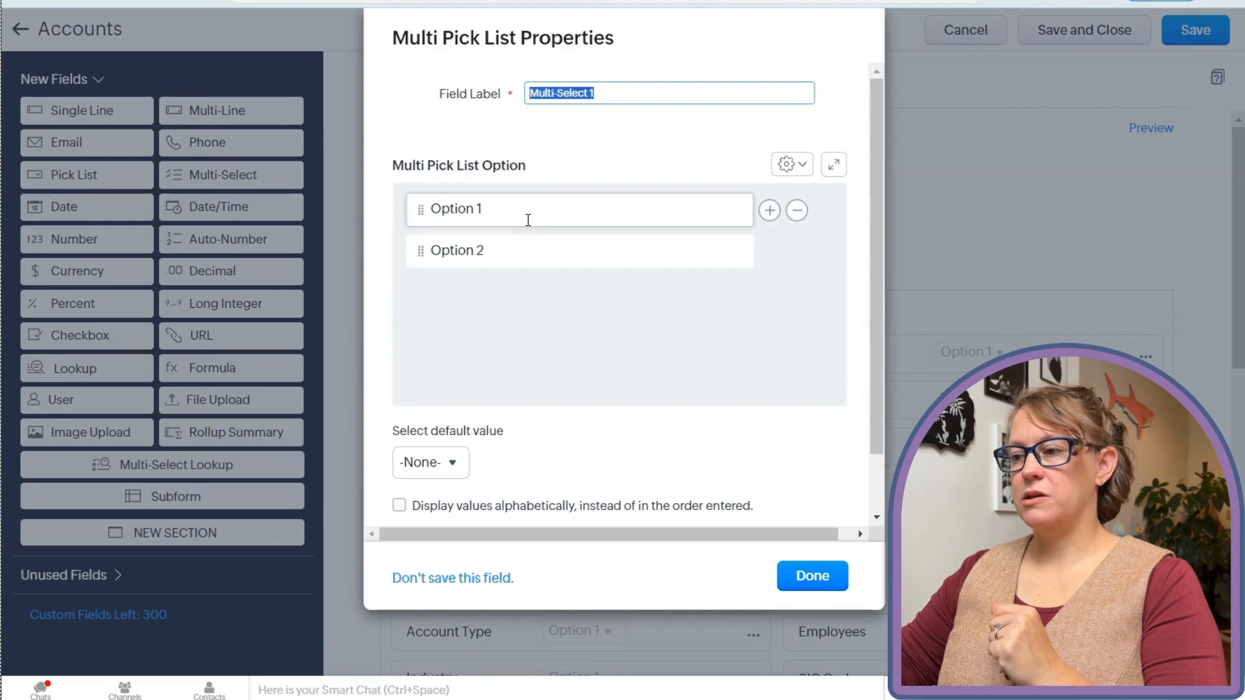
{"action": "left_click", "coordinate": [803, 169]}
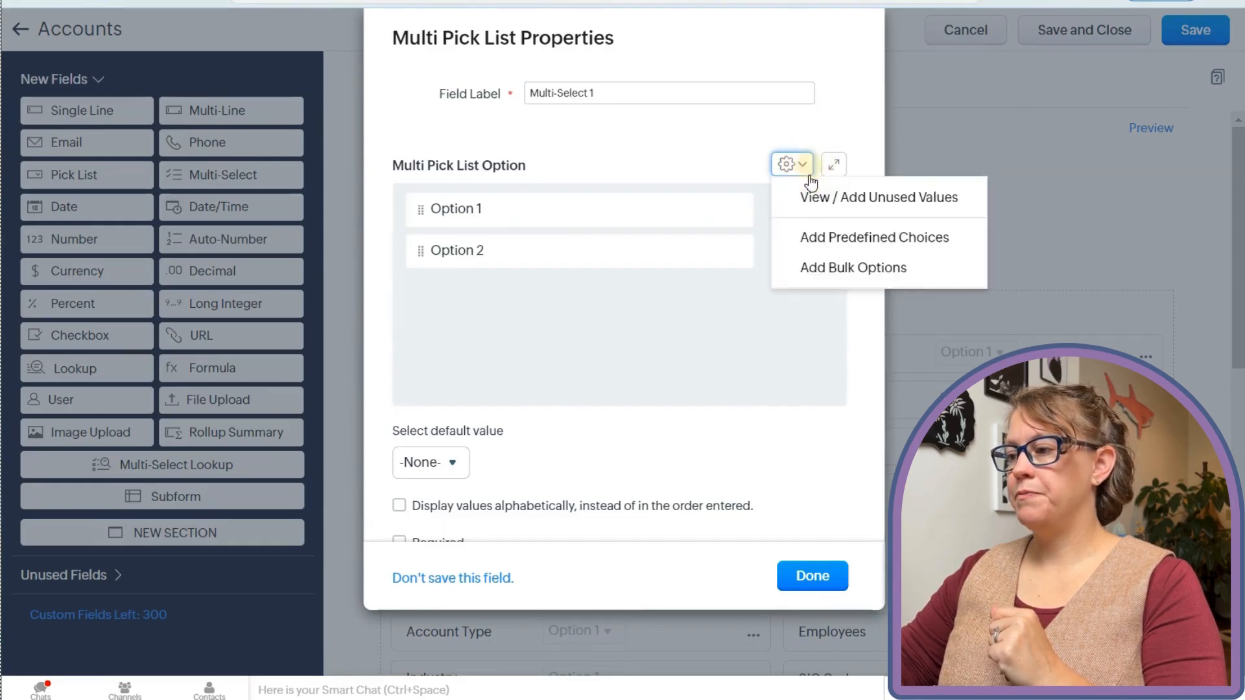
{"action": "left_click", "coordinate": [830, 276]}
{"action": "left_click", "coordinate": [627, 274]}
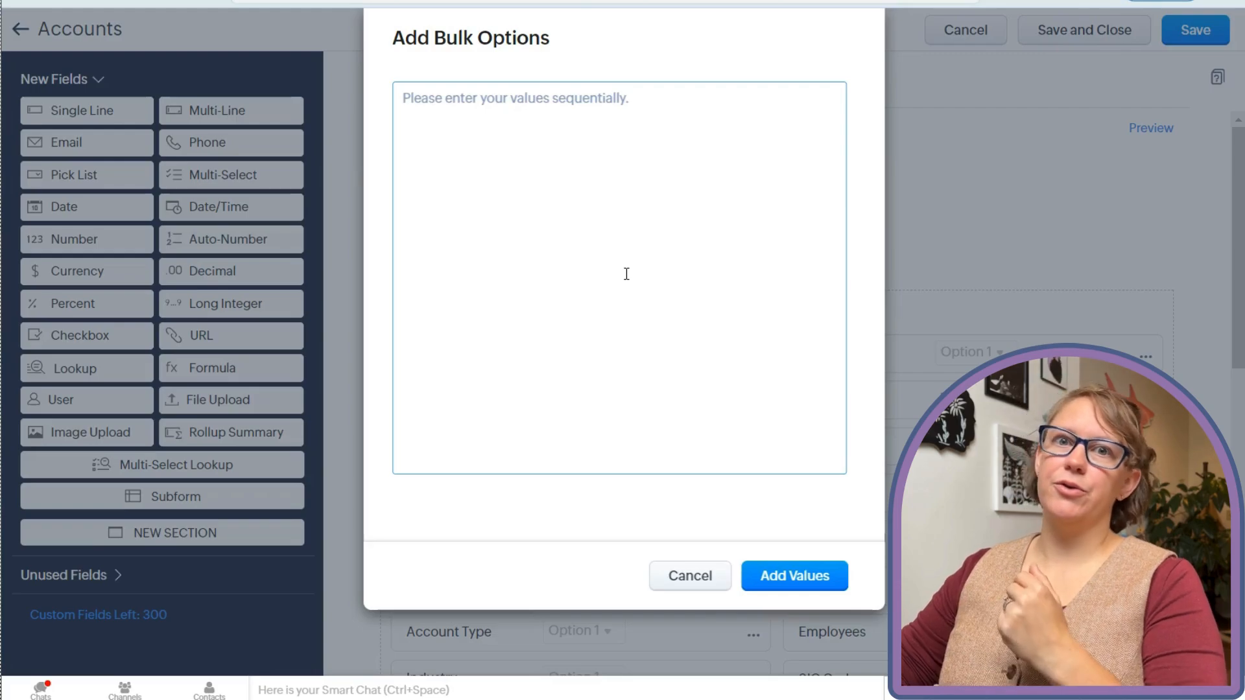
{"action": "type", "text": "Dodge"}
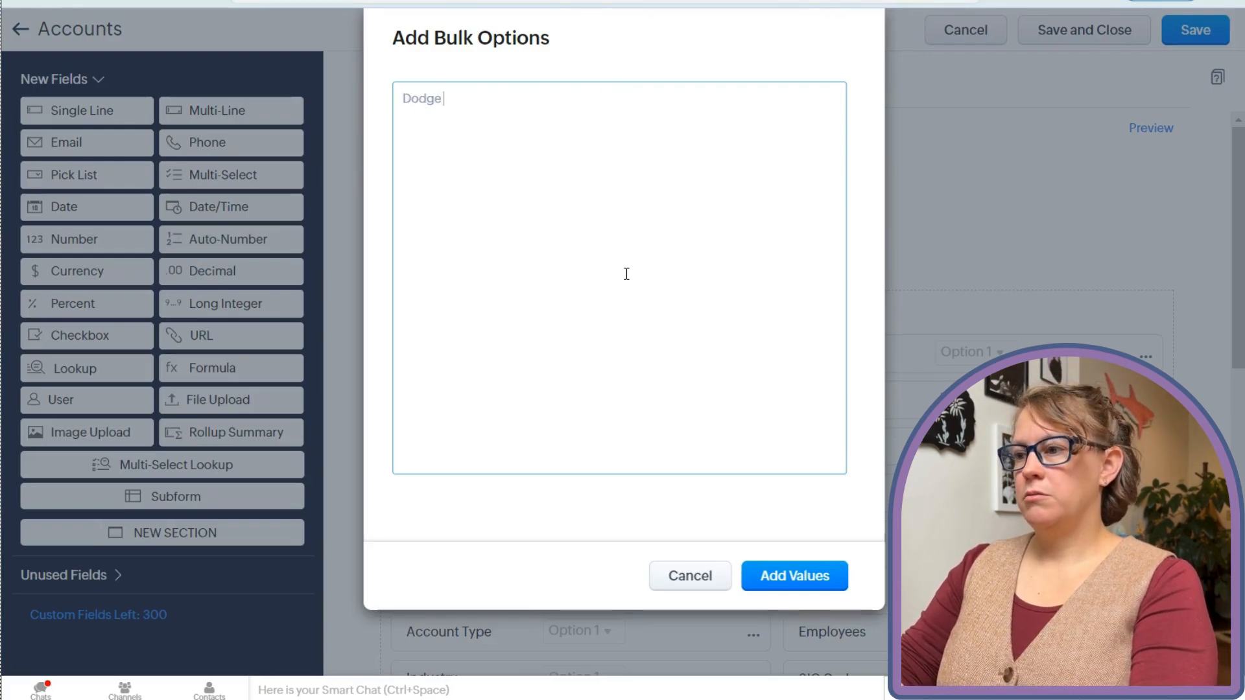
{"action": "key", "text": "Return"}
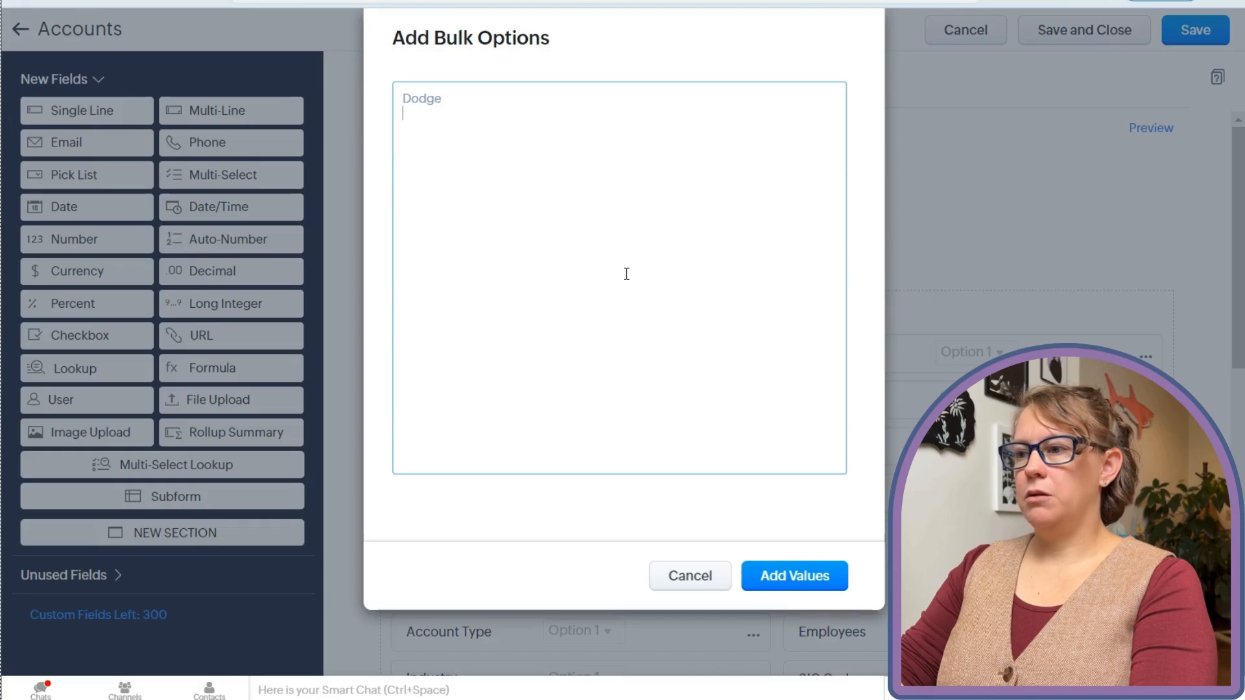
{"action": "type", "text": "Toyo"}
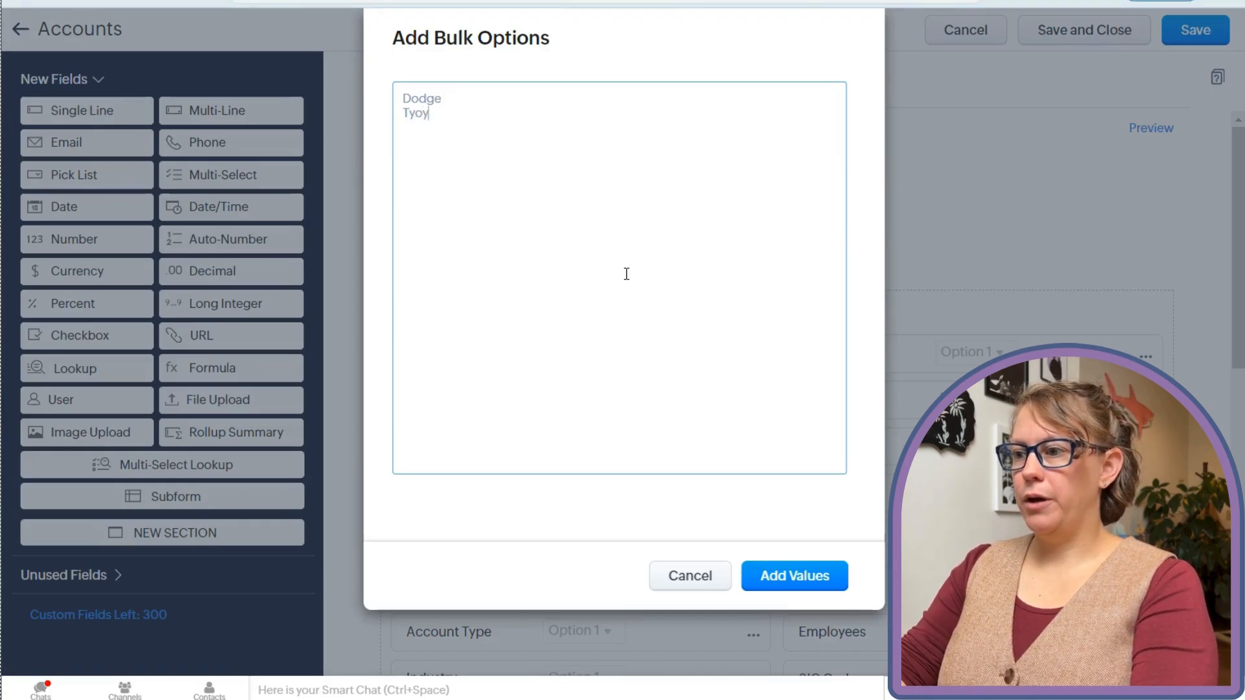
{"action": "key", "text": "BackSpace"}
{"action": "key", "text": "BackSpace"}
{"action": "type", "text": "oyota"}
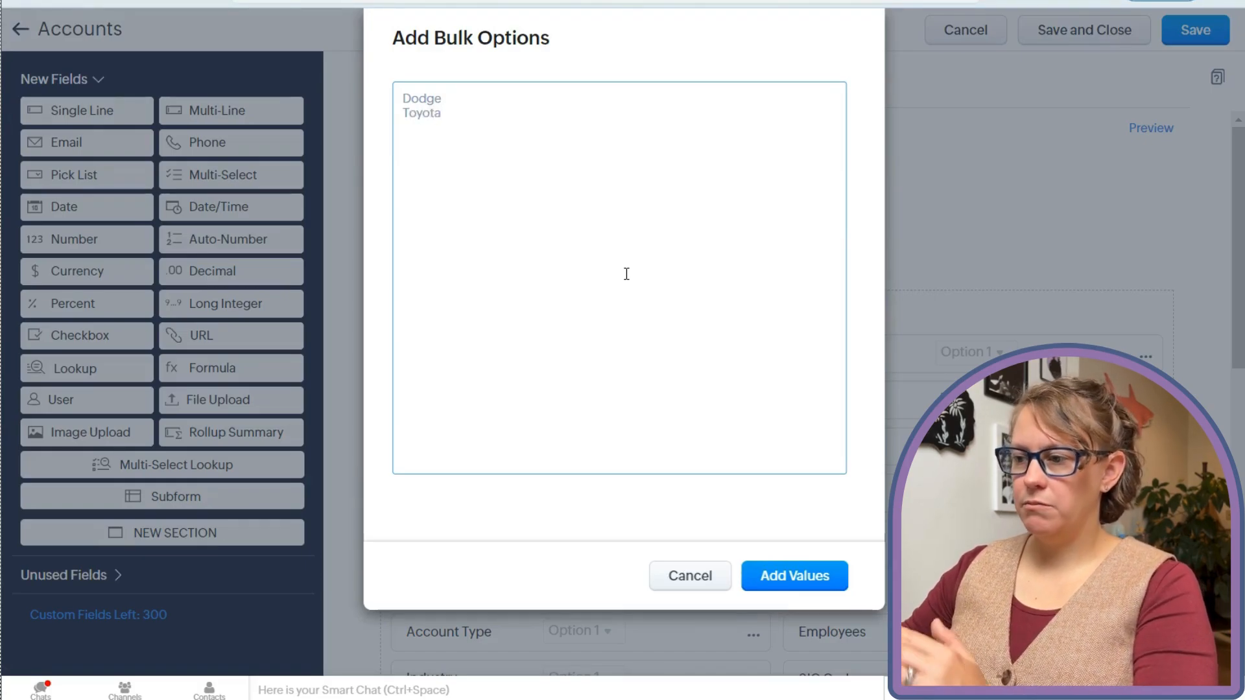
{"action": "left_click", "coordinate": [827, 579]}
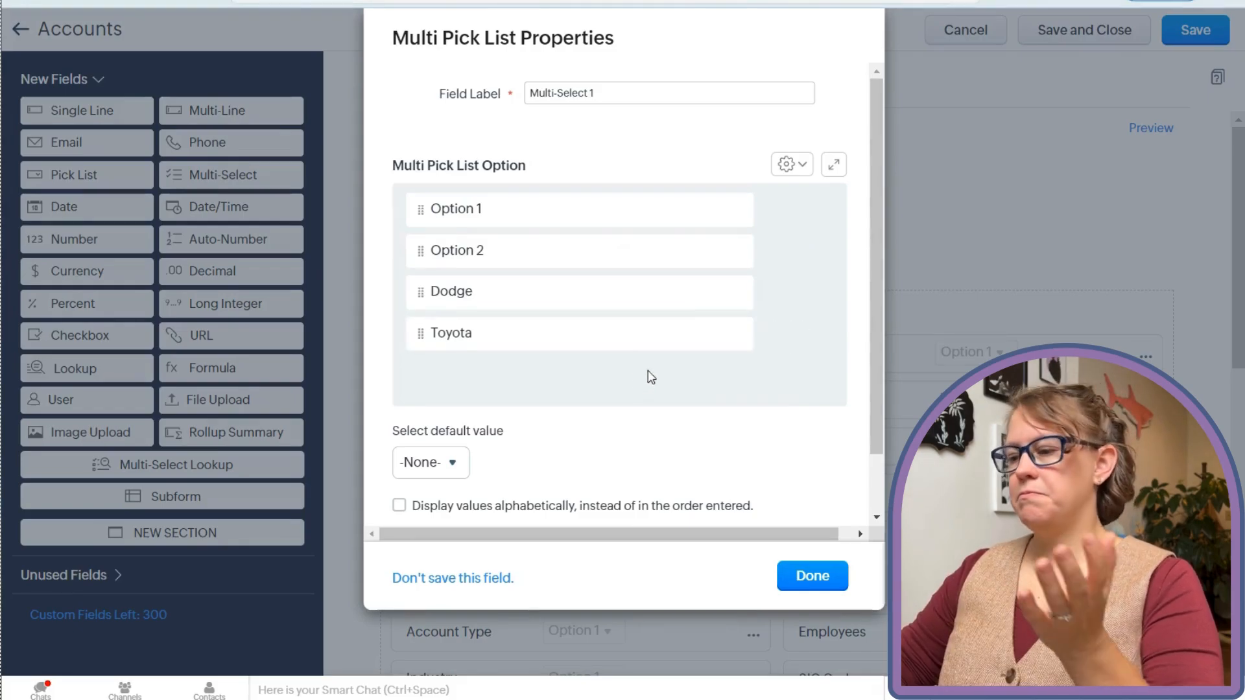
{"action": "left_click", "coordinate": [493, 579]}
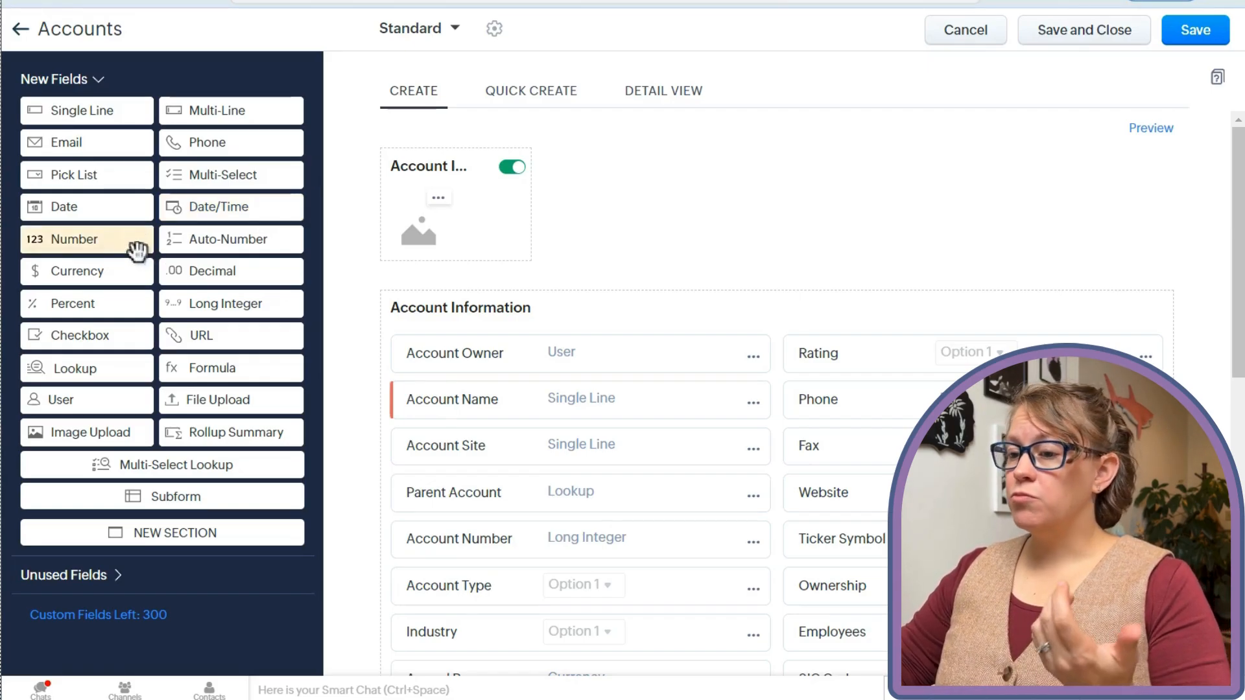
Step: Add a Number field above Account Owner in Account Information and view the maximum digit choices in its properties
{"action": "left_click_drag", "start_coordinate": [138, 250], "coordinate": [498, 361]}
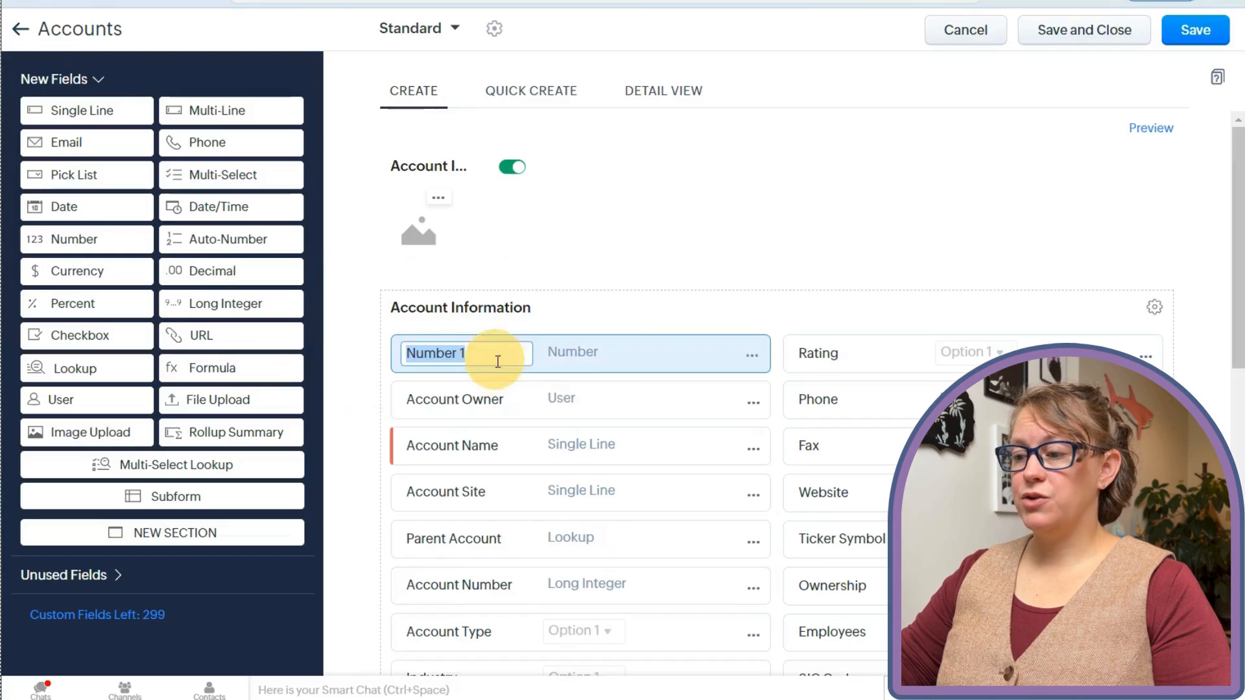
{"action": "left_click", "coordinate": [754, 360]}
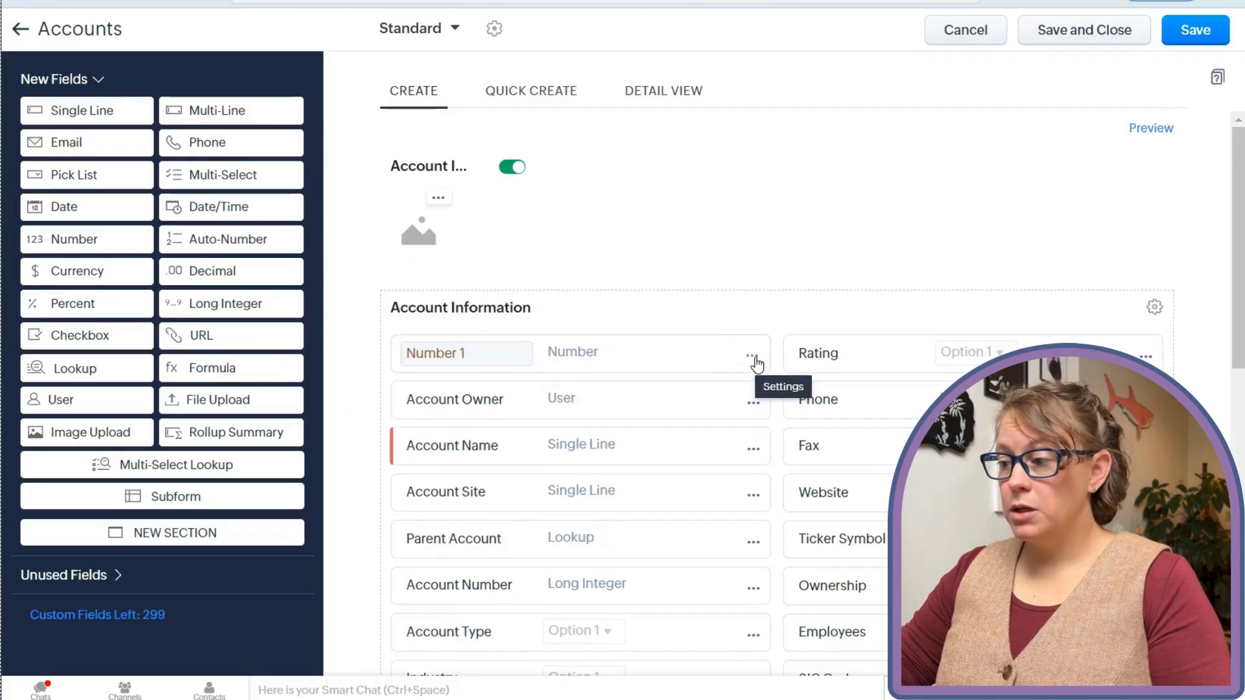
{"action": "left_click", "coordinate": [754, 361]}
{"action": "left_click", "coordinate": [723, 435]}
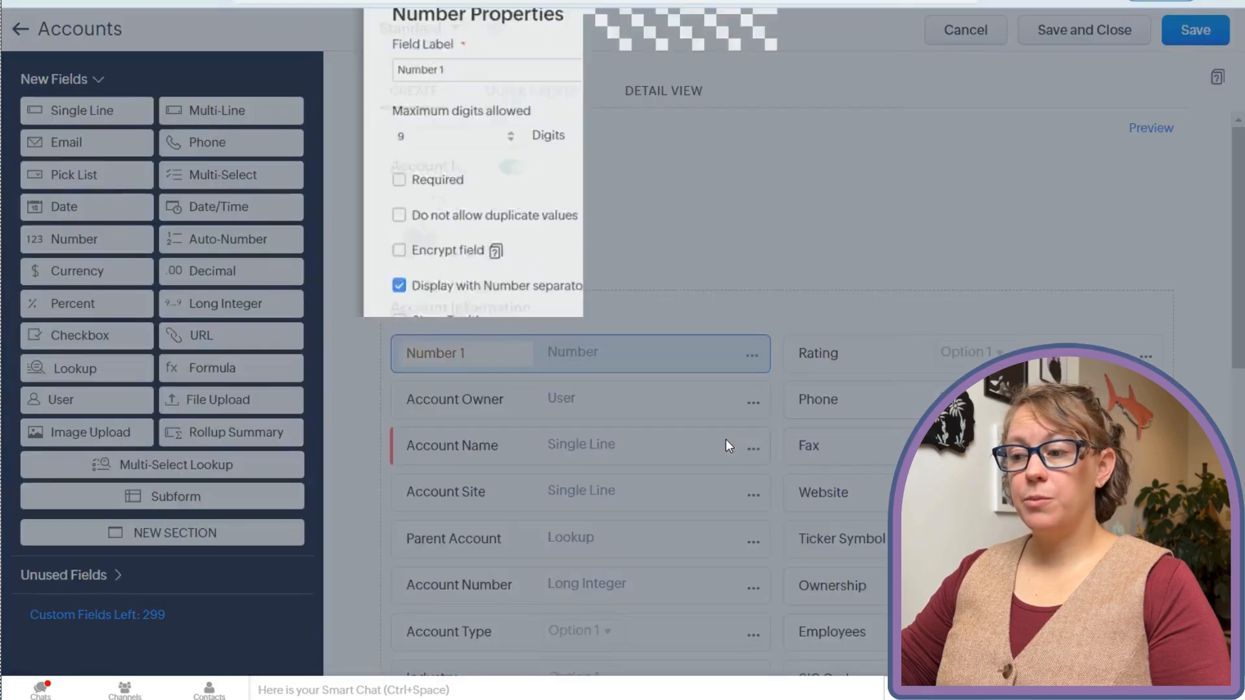
{"action": "left_click", "coordinate": [484, 162]}
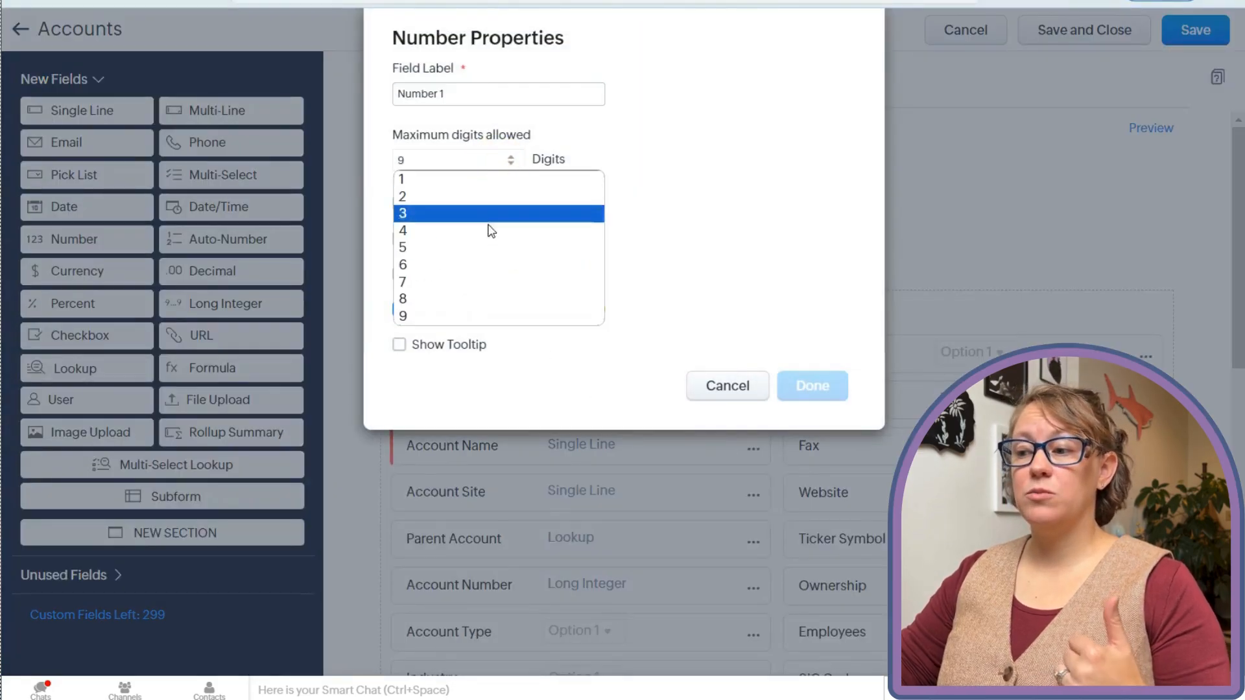
{"action": "left_click", "coordinate": [785, 253]}
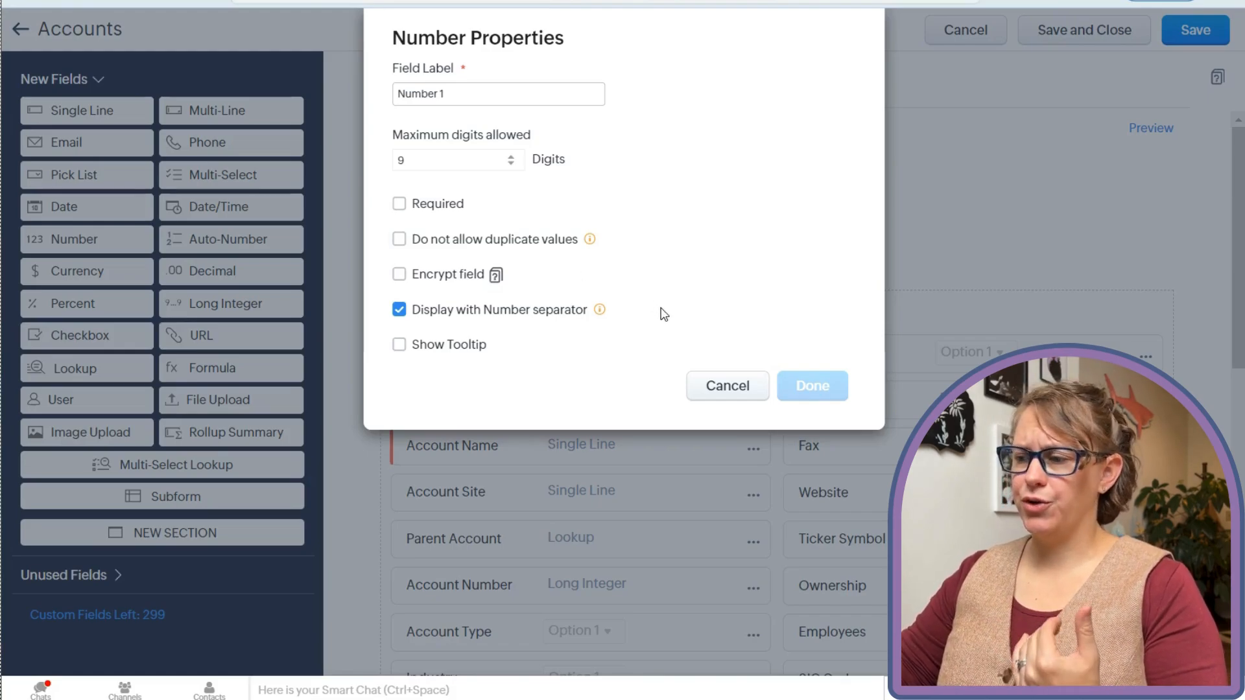
Step: Close the Number field's properties without changes and remove the field from Account Information
{"action": "left_click", "coordinate": [727, 388]}
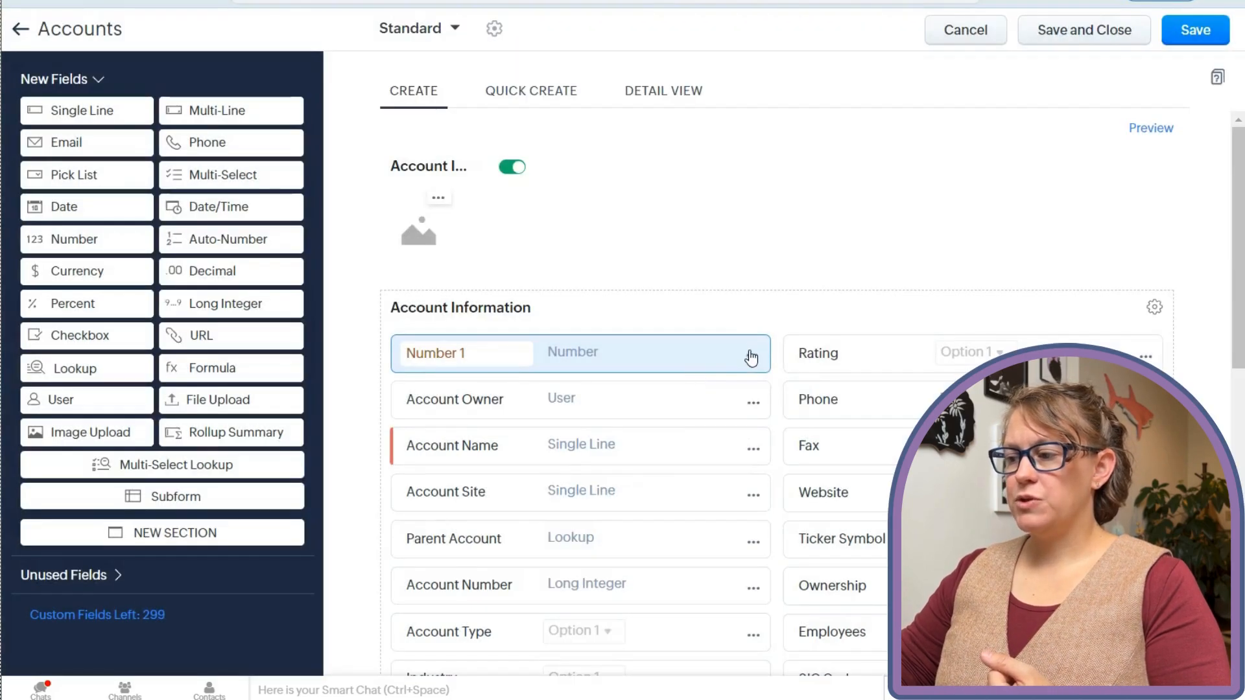
{"action": "left_click", "coordinate": [753, 360]}
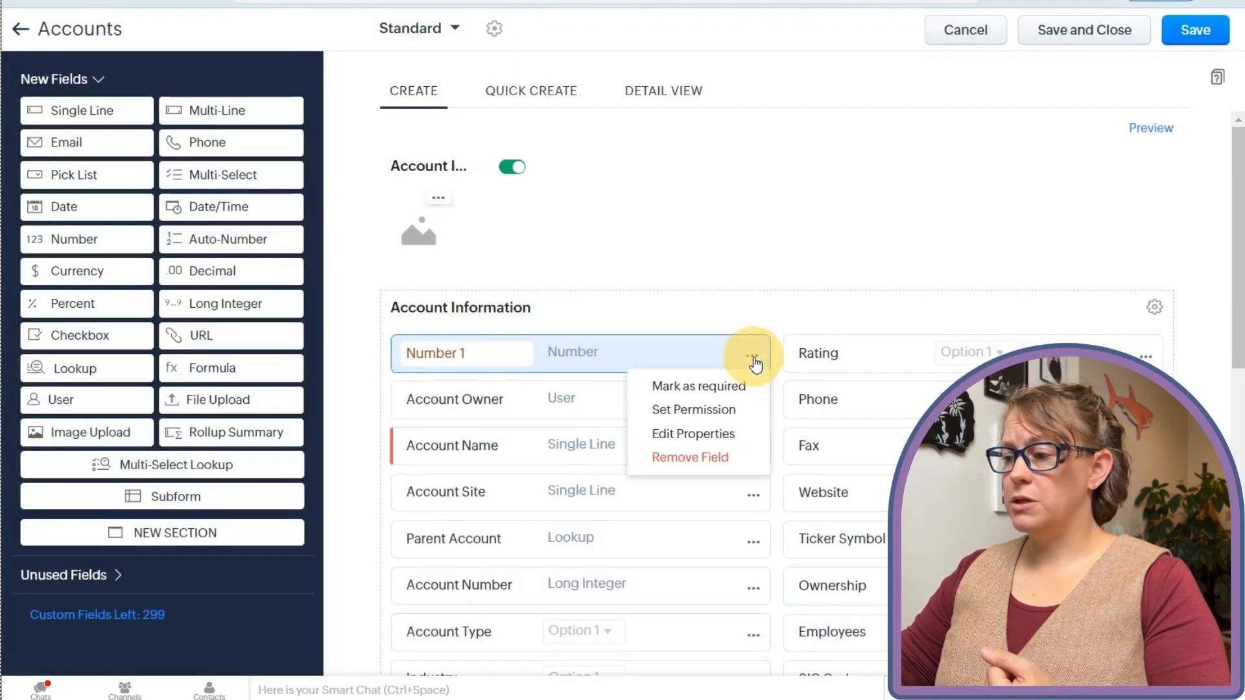
{"action": "left_click", "coordinate": [738, 461]}
{"action": "left_click", "coordinate": [869, 418]}
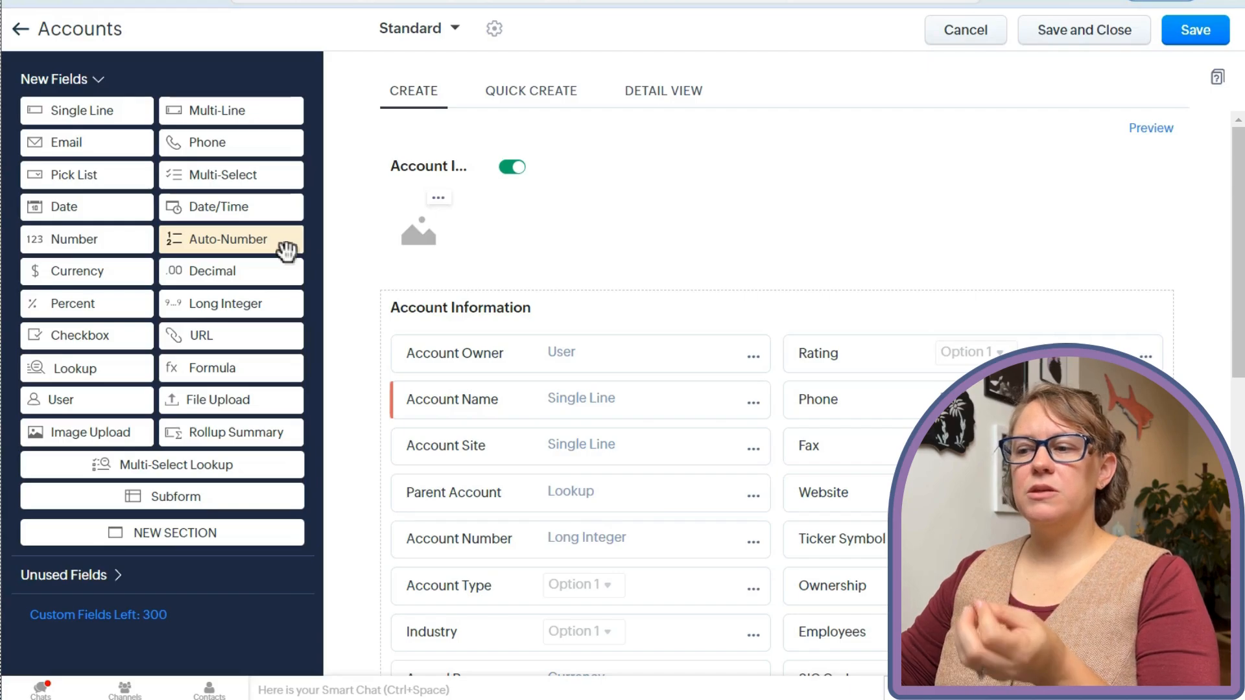
Step: Try an Auto-Number field in Account Information with prefix Auto- and starting number 100, and discard it without saving
{"action": "left_click_drag", "start_coordinate": [285, 250], "coordinate": [523, 363]}
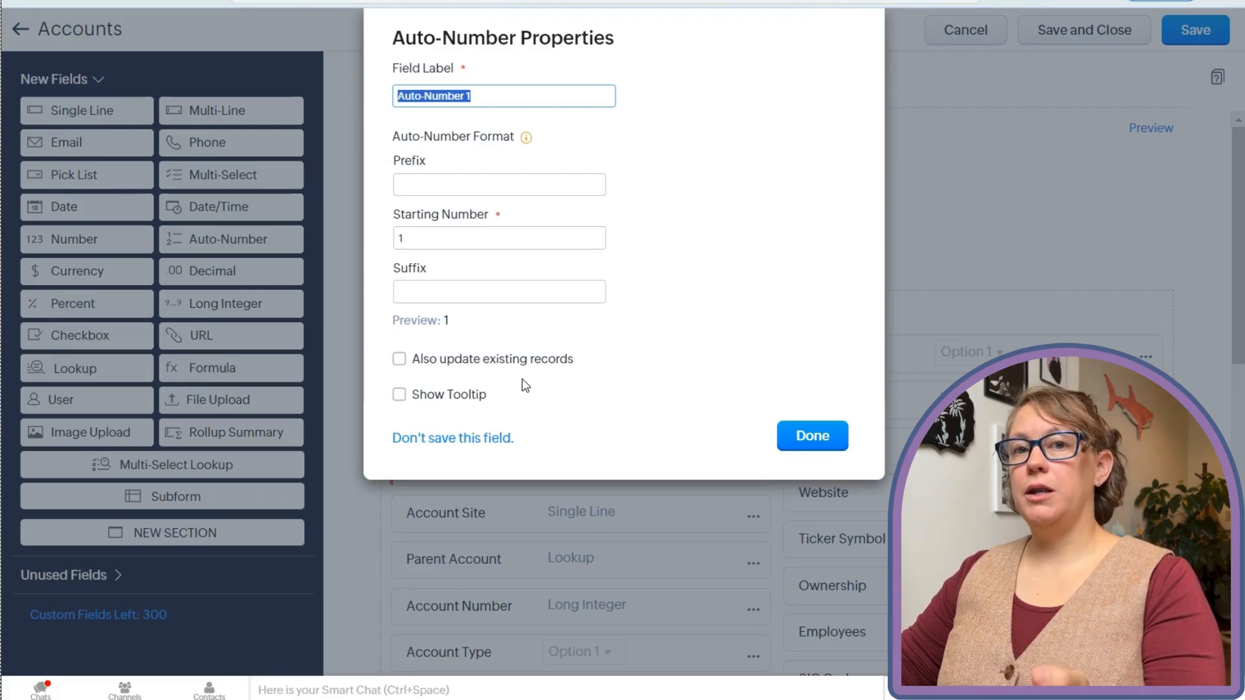
{"action": "left_click", "coordinate": [562, 185]}
{"action": "left_click", "coordinate": [537, 239]}
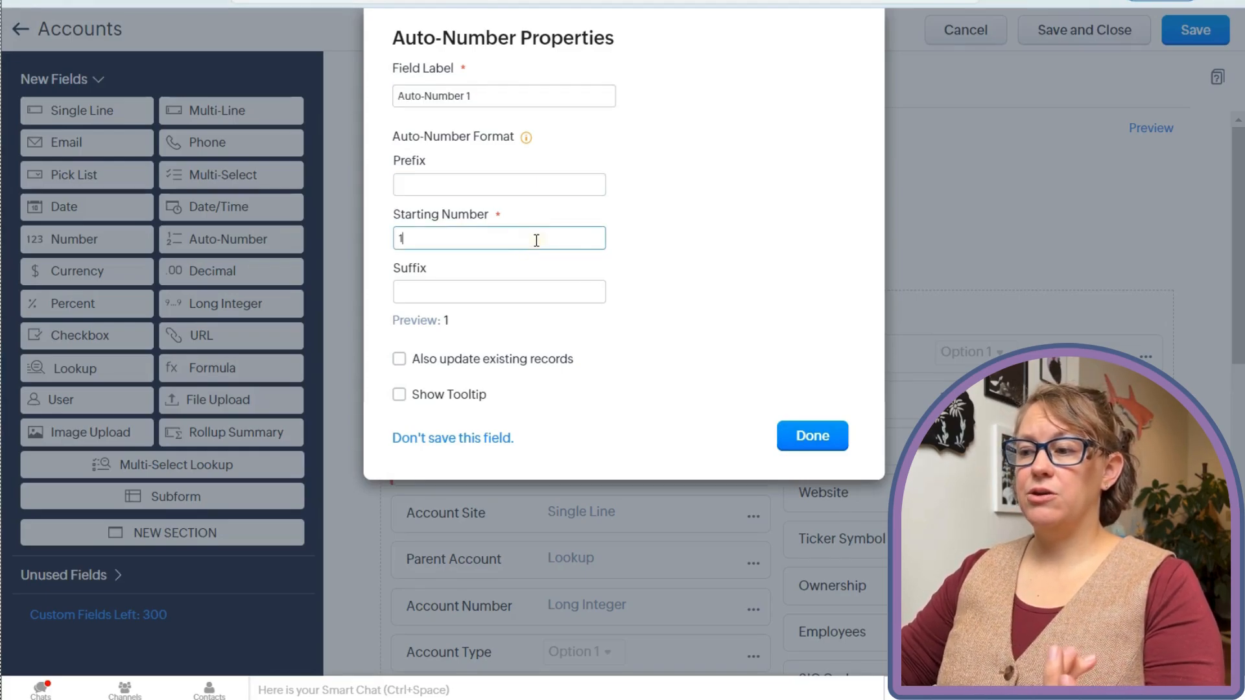
{"action": "left_click", "coordinate": [548, 184]}
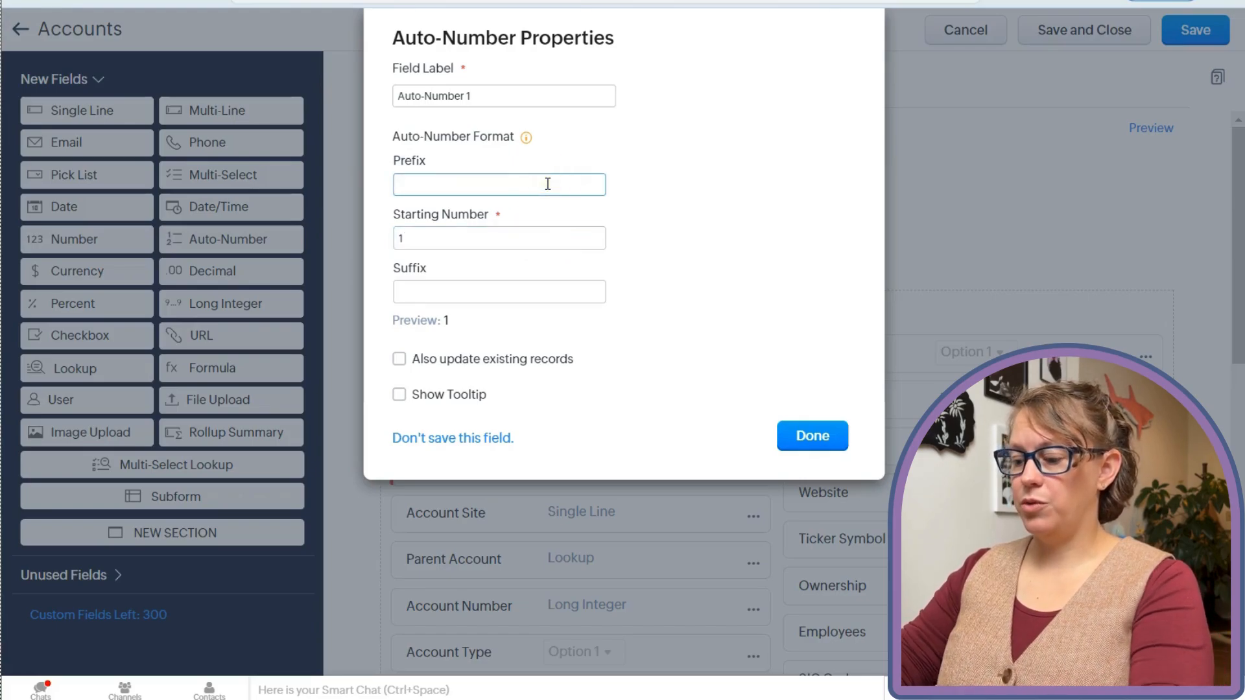
{"action": "type", "text": "Au"}
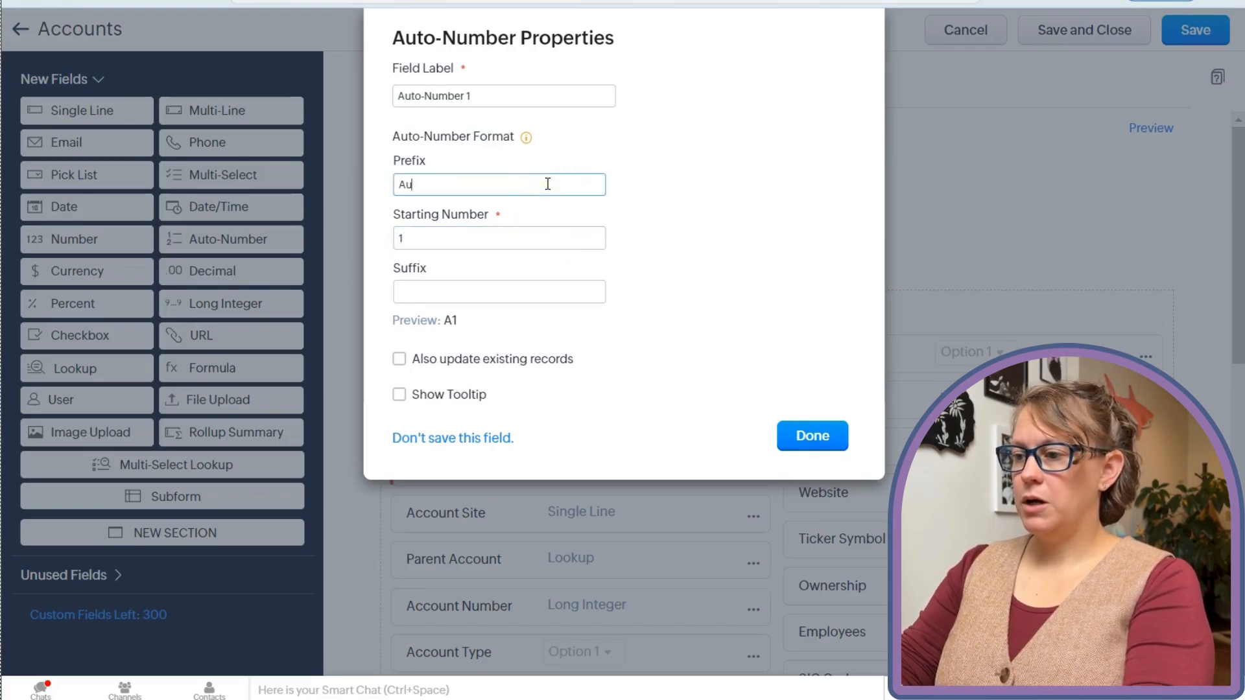
{"action": "type", "text": "to-"}
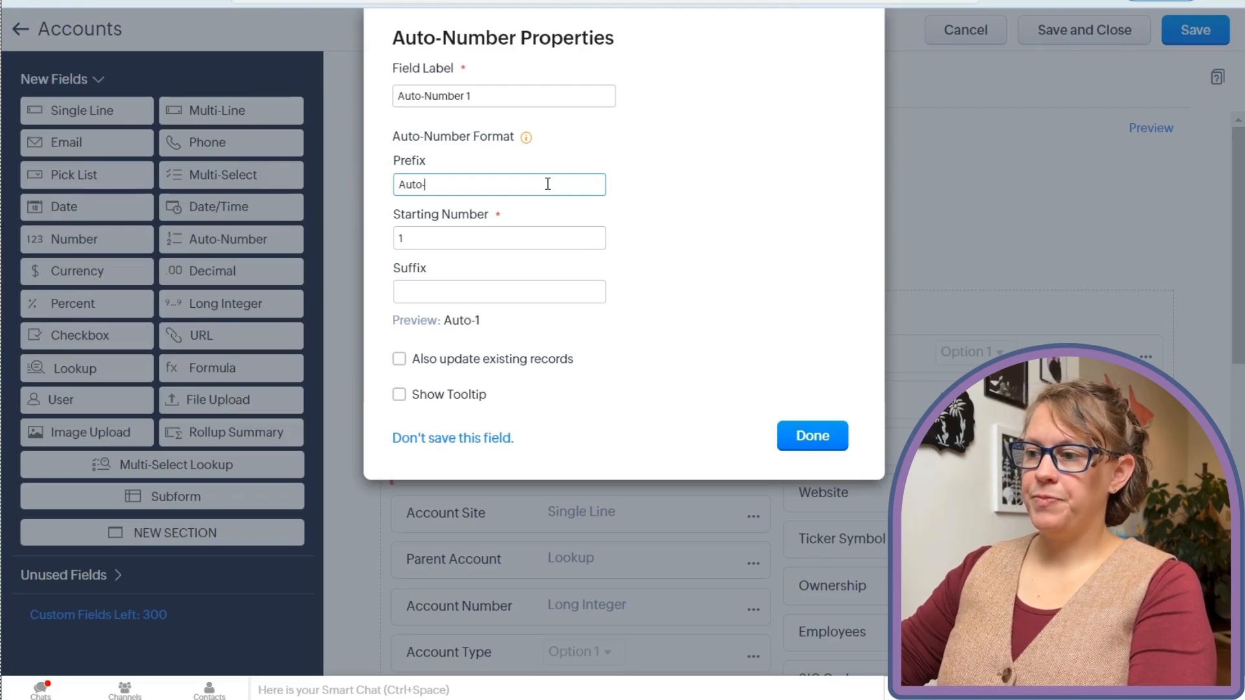
{"action": "left_click", "coordinate": [537, 234]}
{"action": "type", "text": "00"}
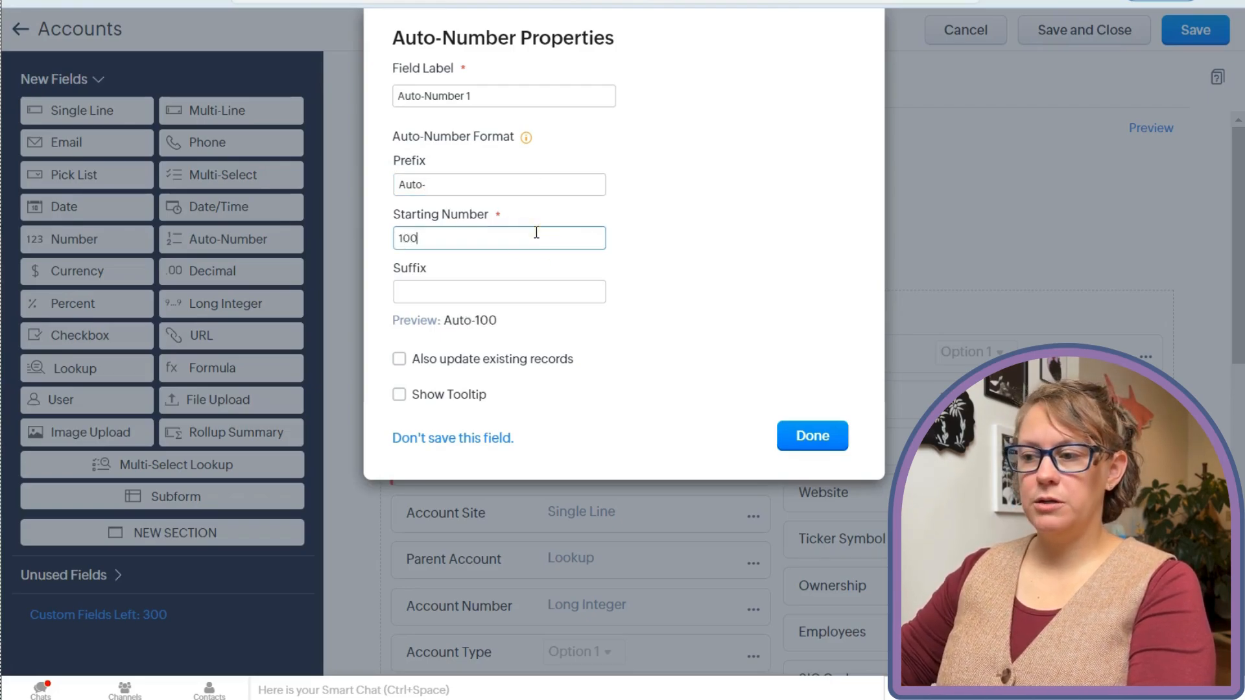
{"action": "left_click", "coordinate": [702, 296]}
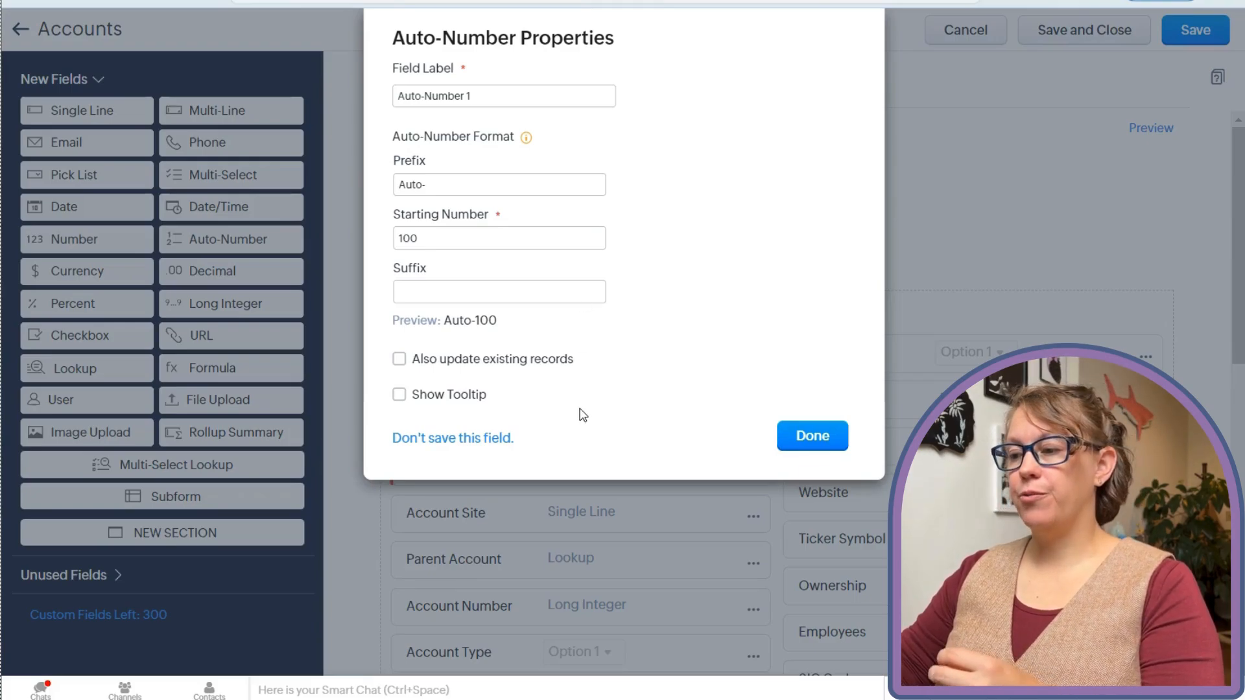
{"action": "left_click", "coordinate": [481, 442]}
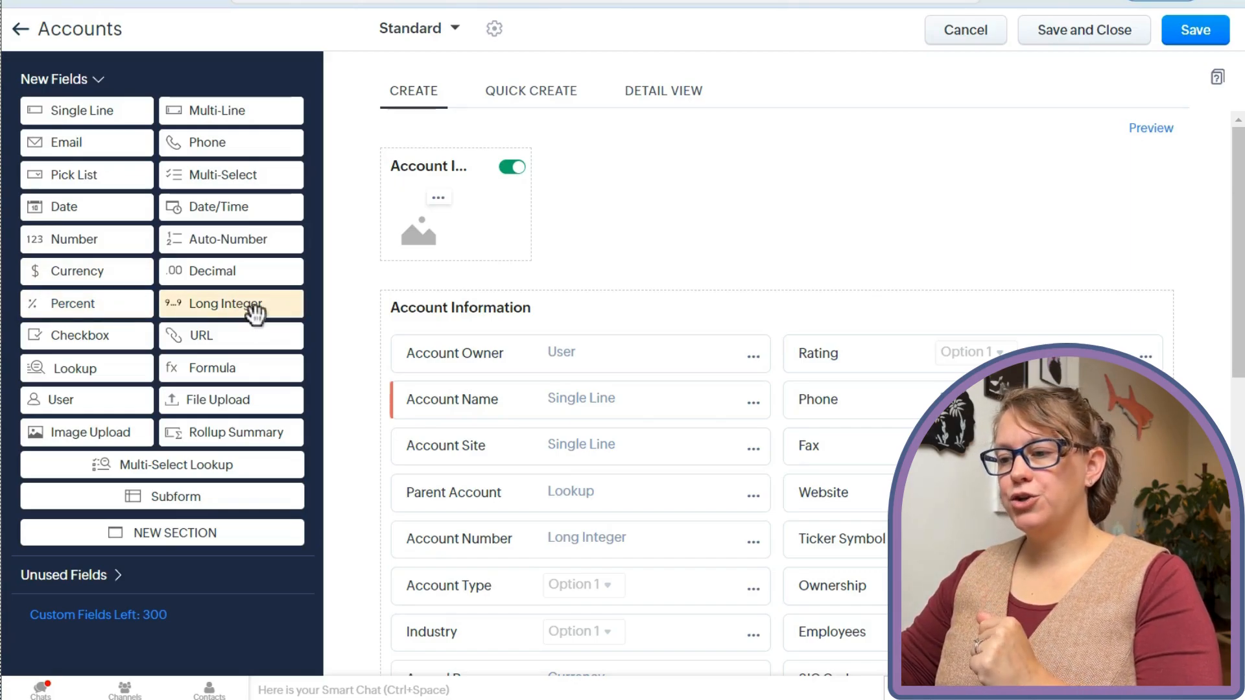
Step: Add a Long Integer field above Account Owner in Account Information and view the maximum digit choices in its properties
{"action": "left_click_drag", "start_coordinate": [244, 318], "coordinate": [500, 355]}
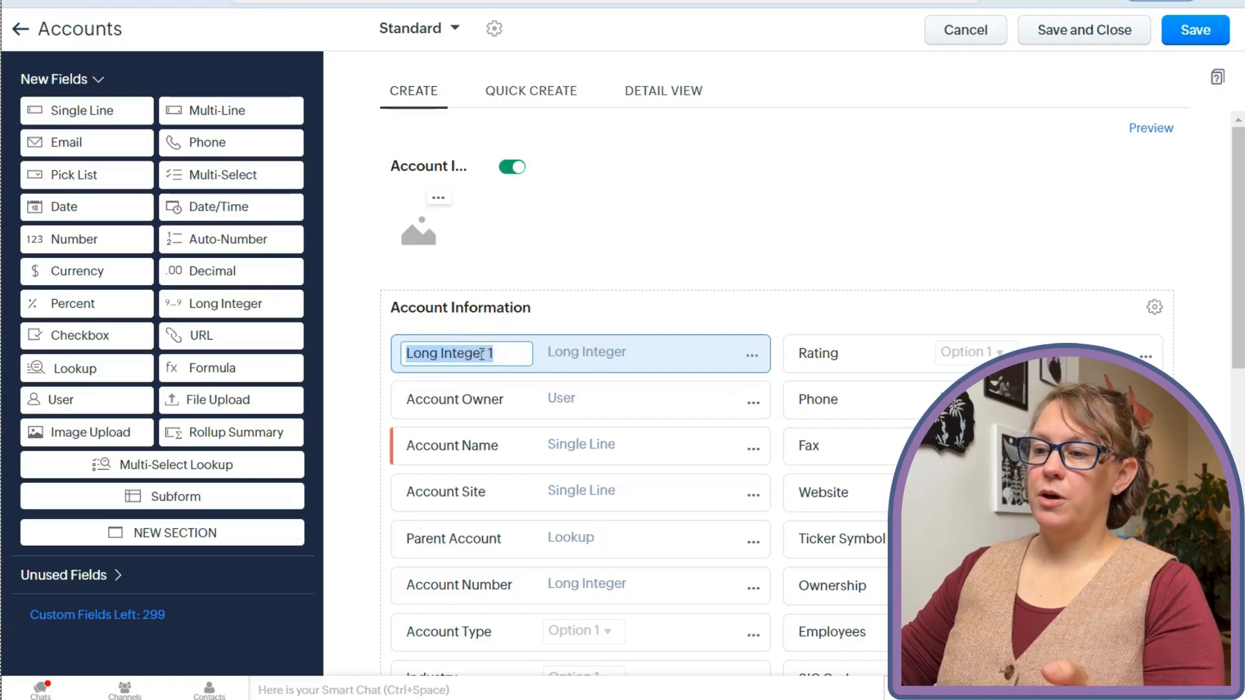
{"action": "left_click", "coordinate": [751, 355]}
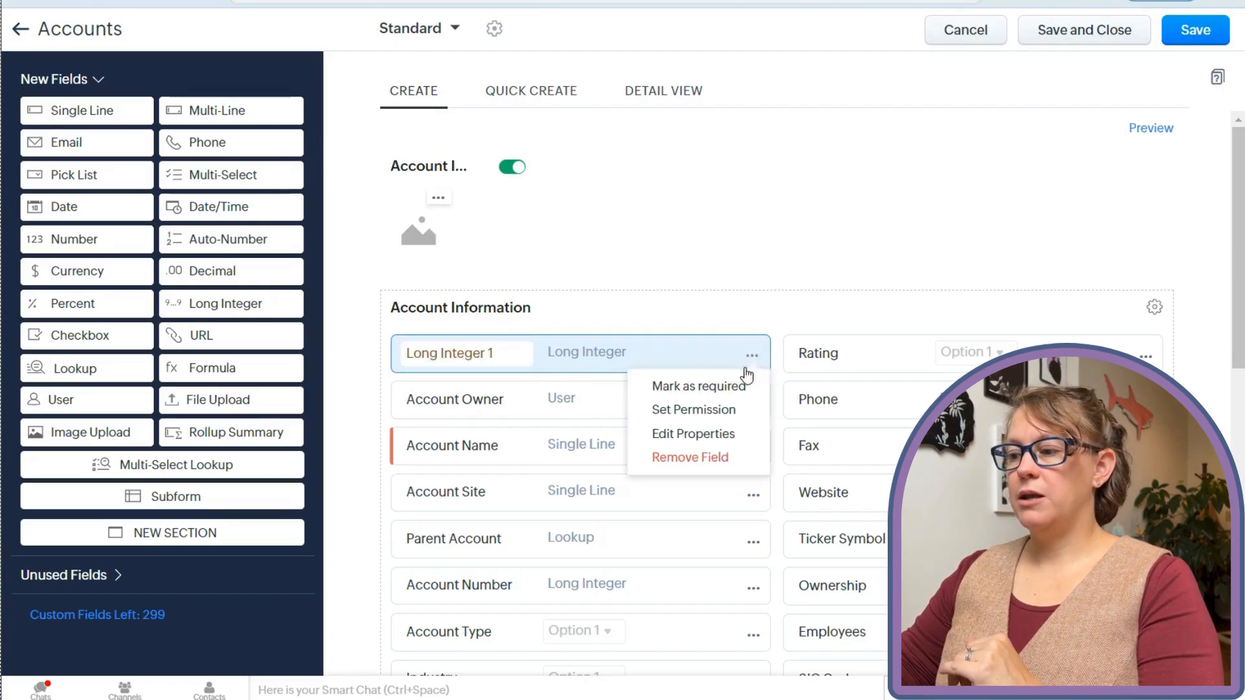
{"action": "left_click", "coordinate": [731, 439]}
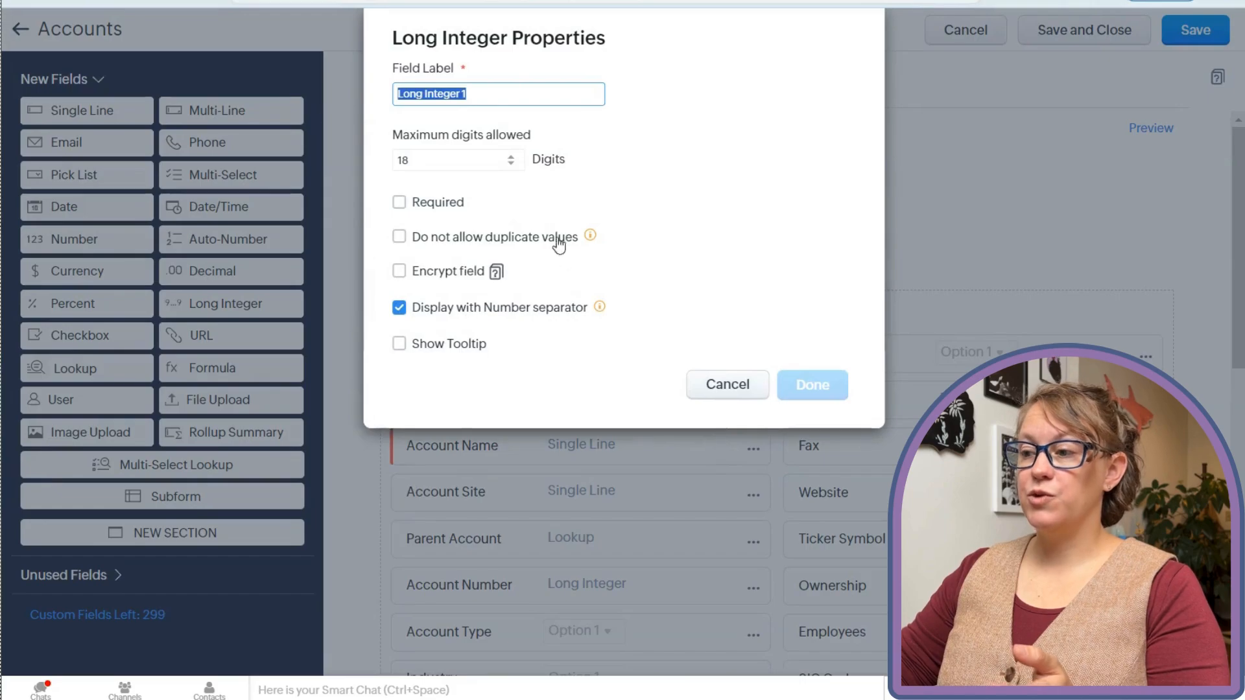
{"action": "left_click", "coordinate": [512, 160]}
{"action": "left_click", "coordinate": [613, 161]}
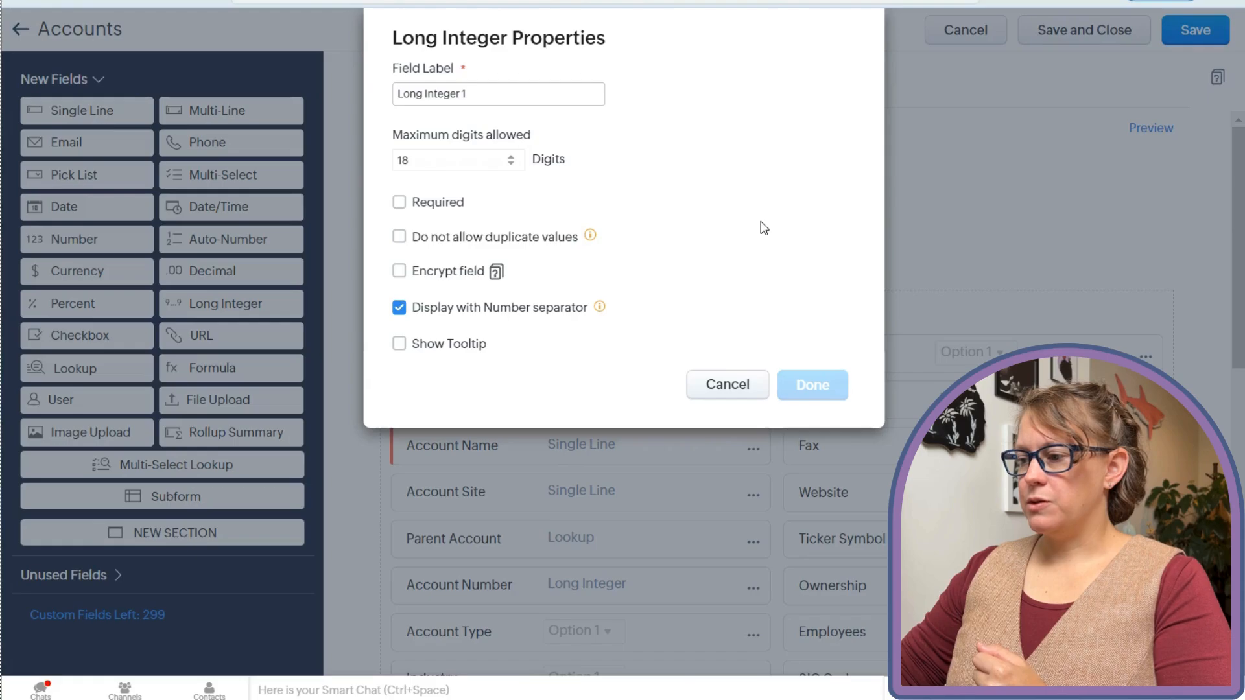
Step: Close the Long Integer field's properties without changes and remove the field from the layout
{"action": "left_click", "coordinate": [716, 386]}
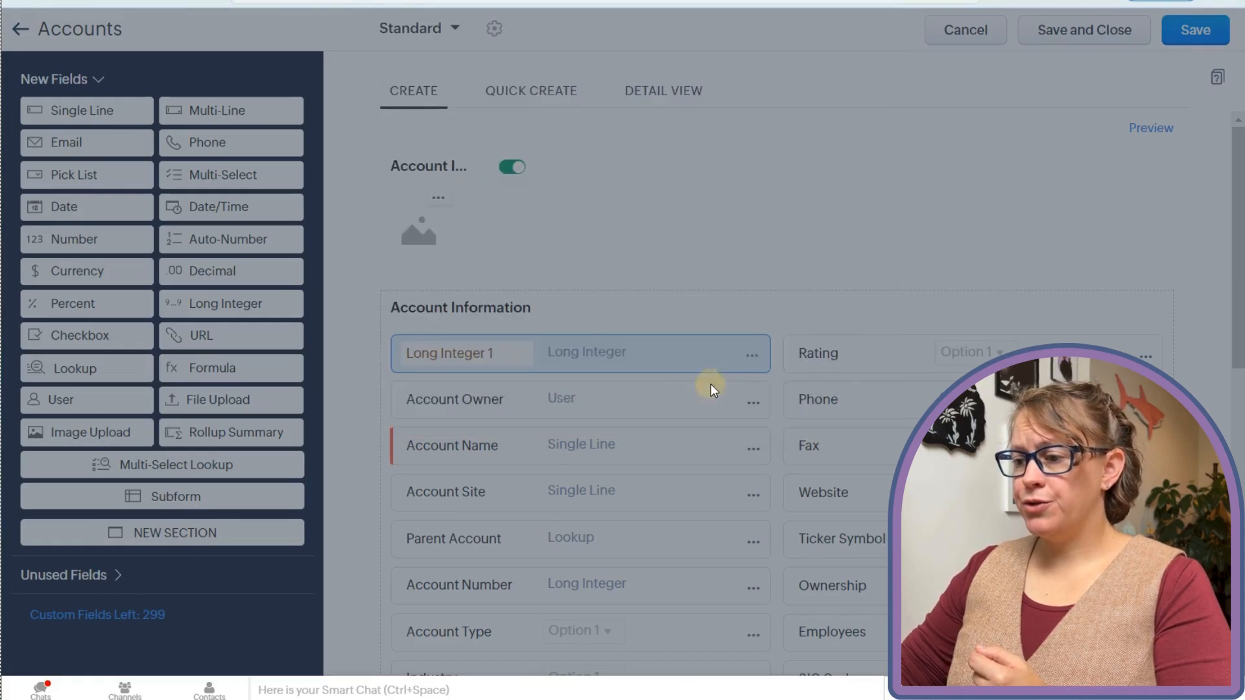
{"action": "left_click", "coordinate": [753, 361]}
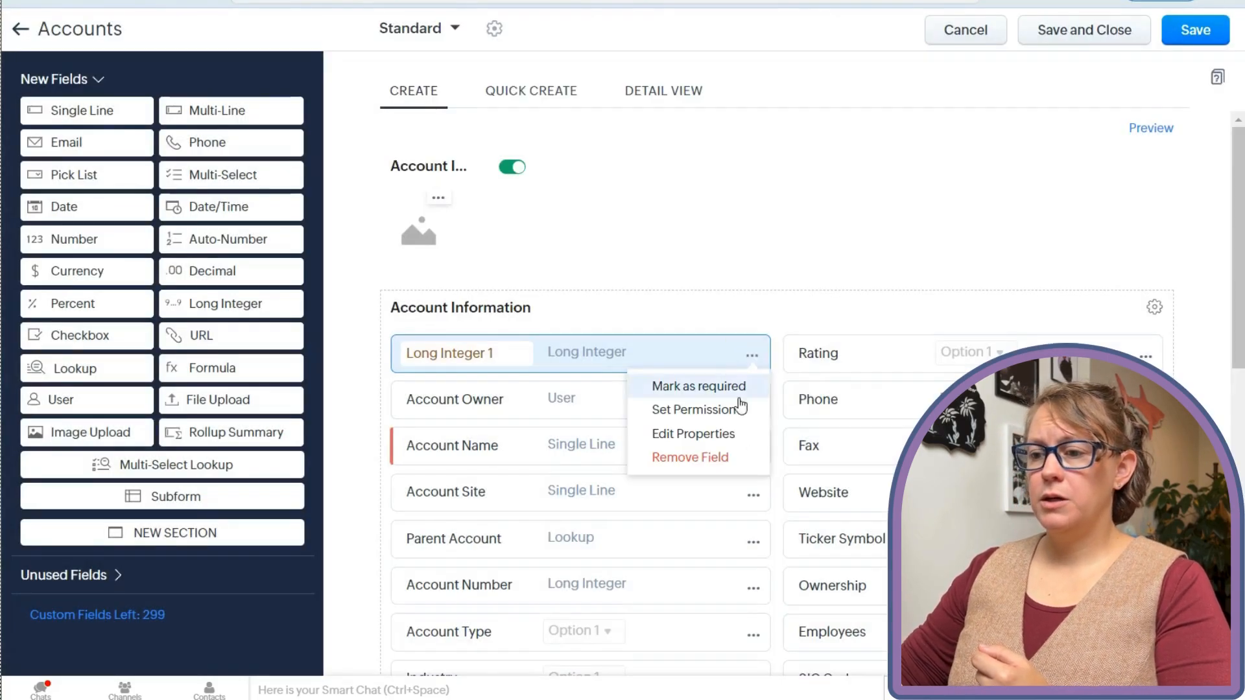
{"action": "left_click", "coordinate": [722, 459]}
{"action": "left_click", "coordinate": [842, 441]}
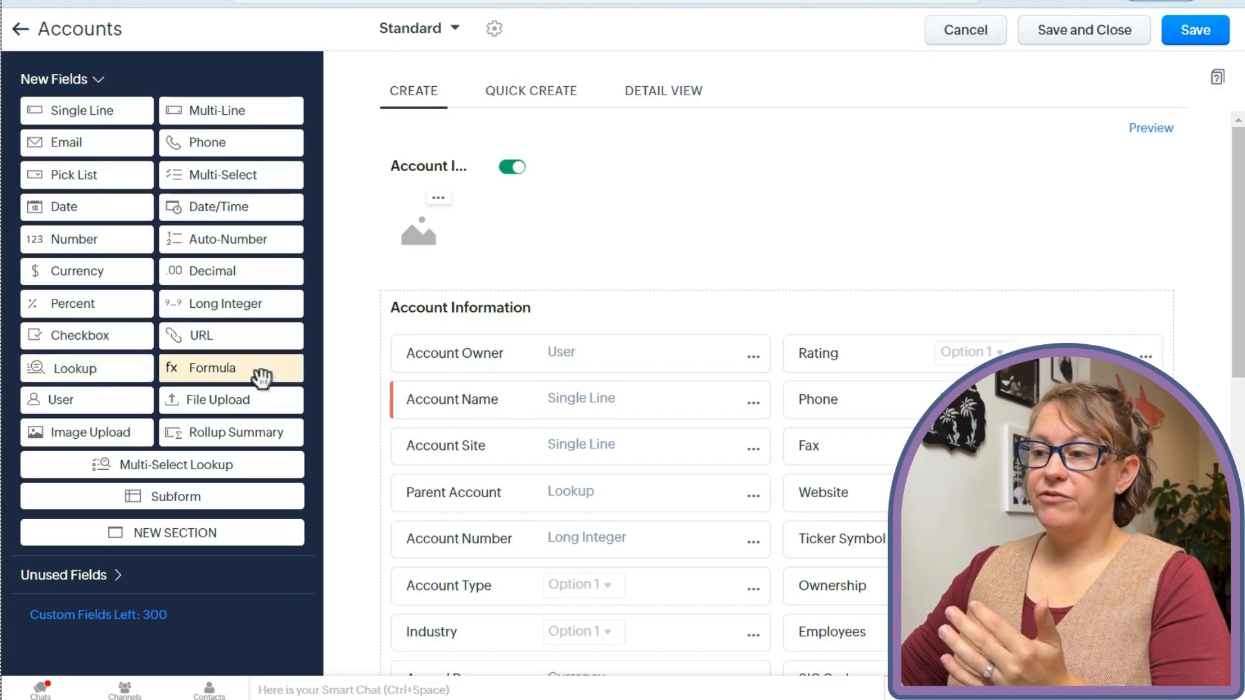
Step: Start a Formula field in Account Information and review its return types and the fields available for the formula
{"action": "left_click_drag", "start_coordinate": [261, 378], "coordinate": [524, 362]}
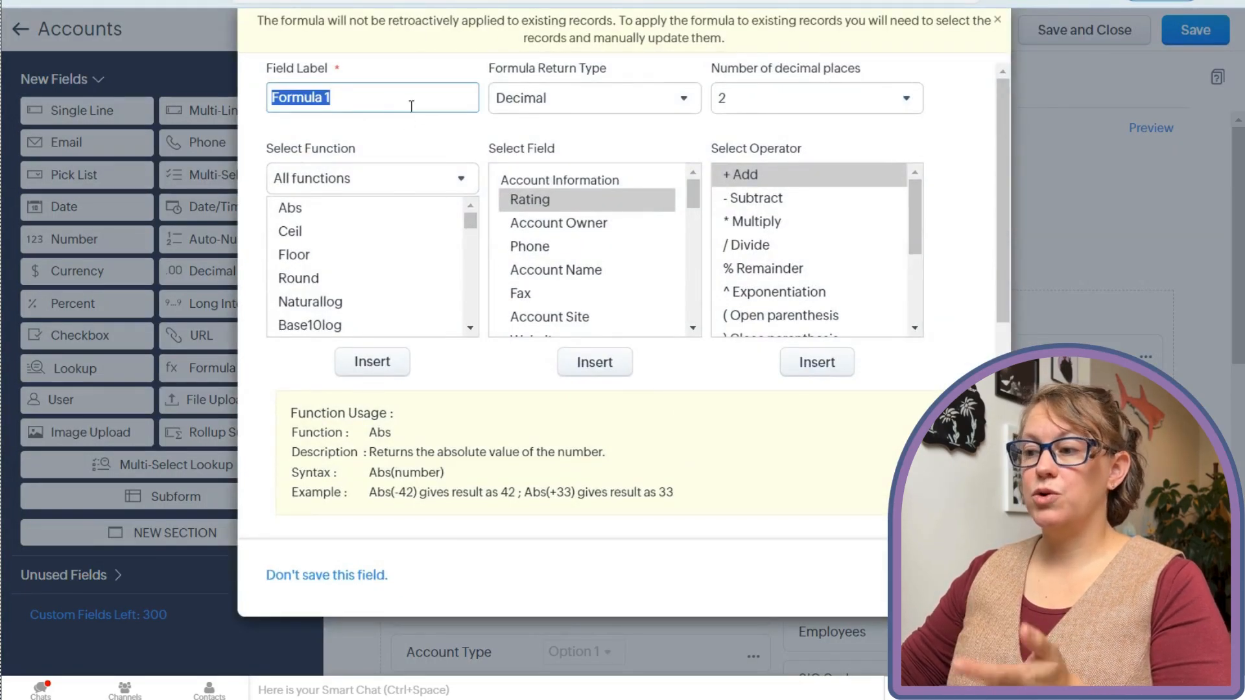
{"action": "left_click", "coordinate": [582, 101]}
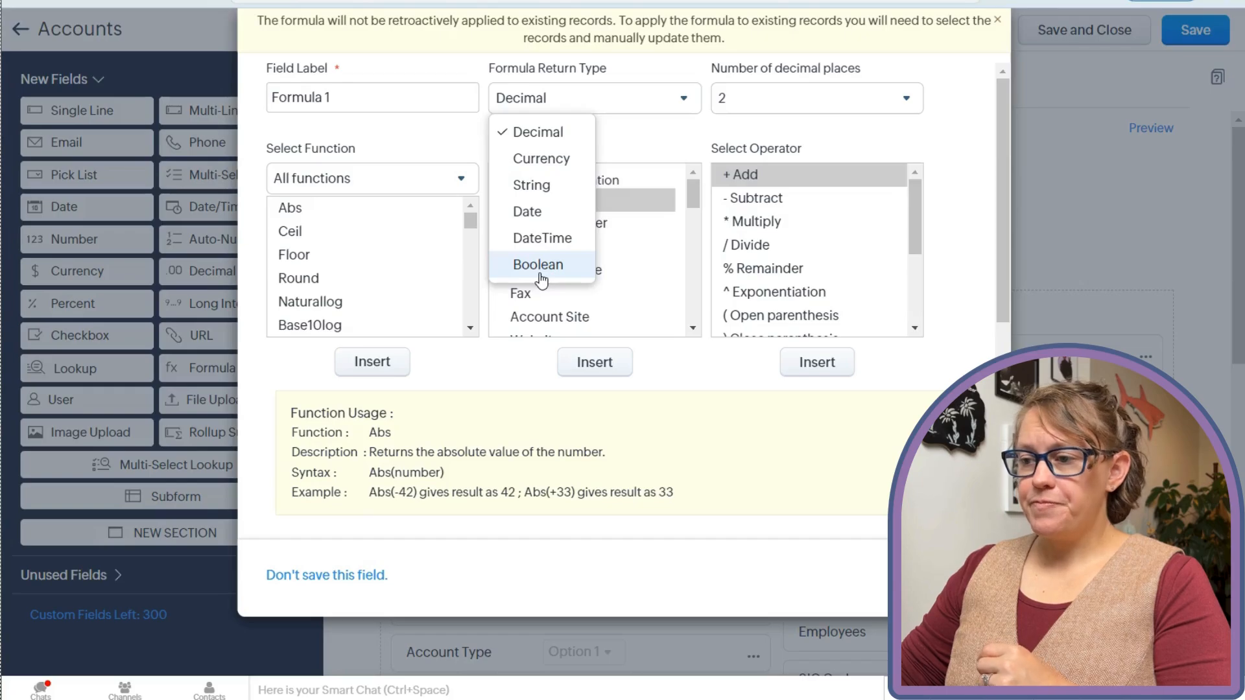
{"action": "left_click", "coordinate": [680, 143]}
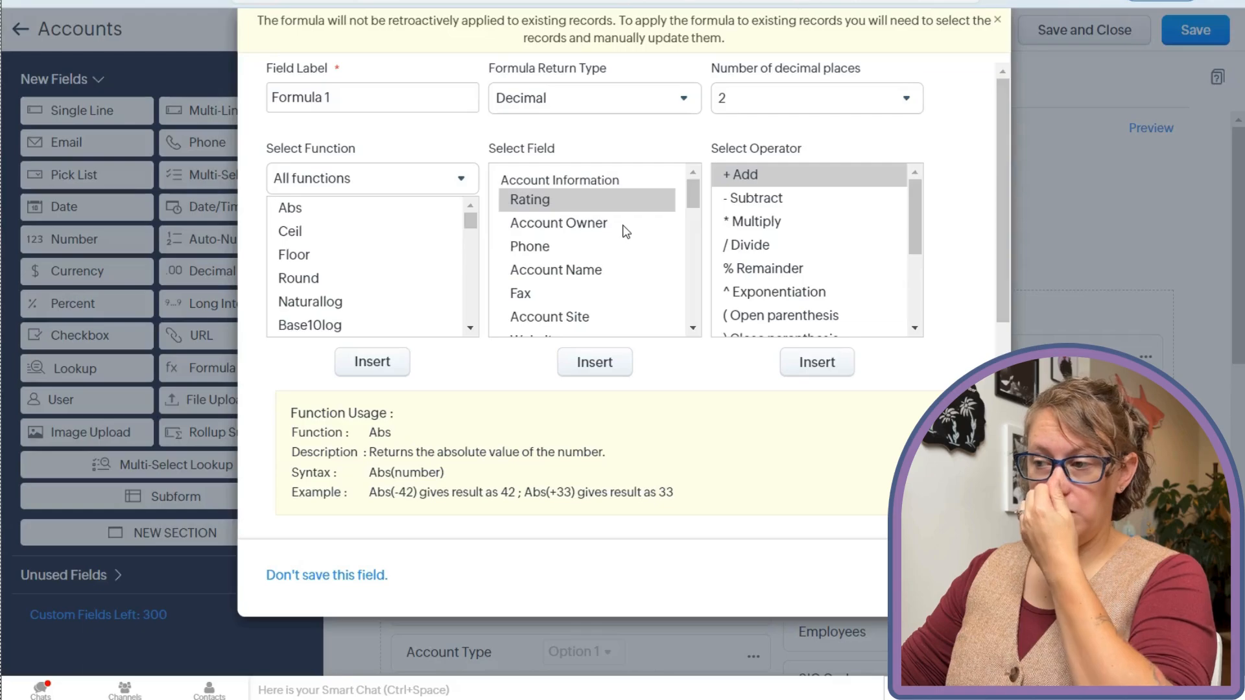
{"action": "scroll", "coordinate": [626, 260], "scroll_direction": "down", "scroll_amount": 2}
{"action": "scroll", "coordinate": [607, 264], "scroll_direction": "down", "scroll_amount": 2}
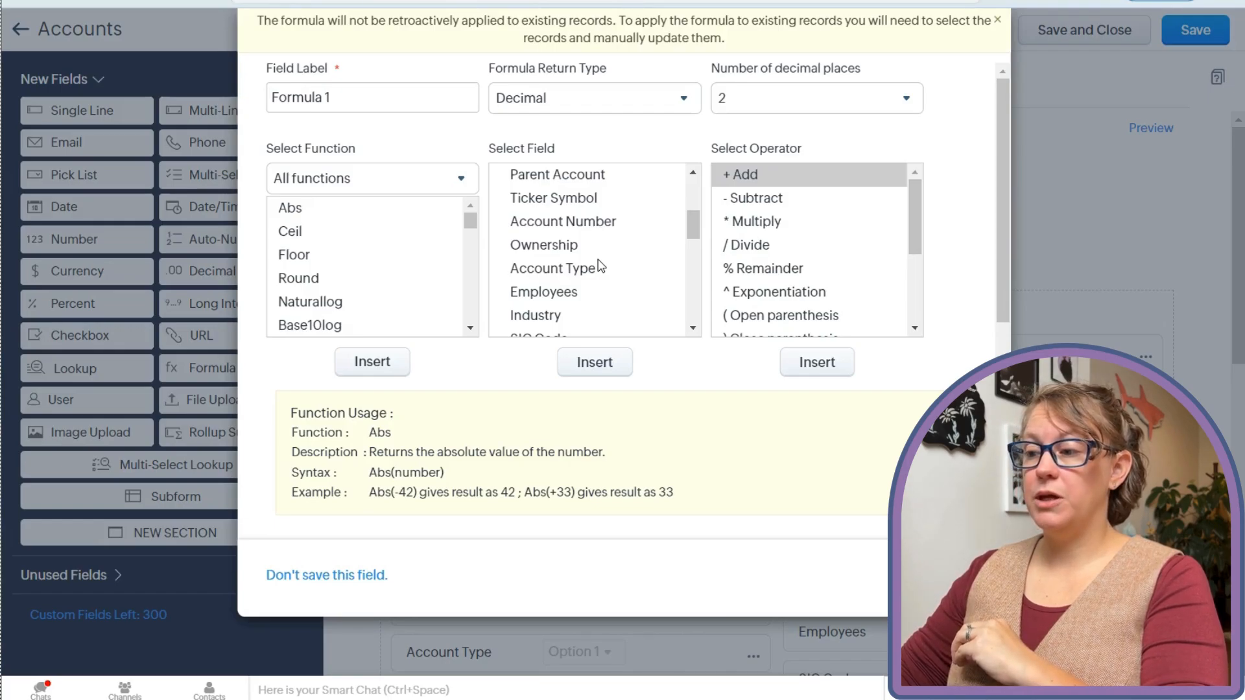
{"action": "scroll", "coordinate": [583, 239], "scroll_direction": "down", "scroll_amount": 2}
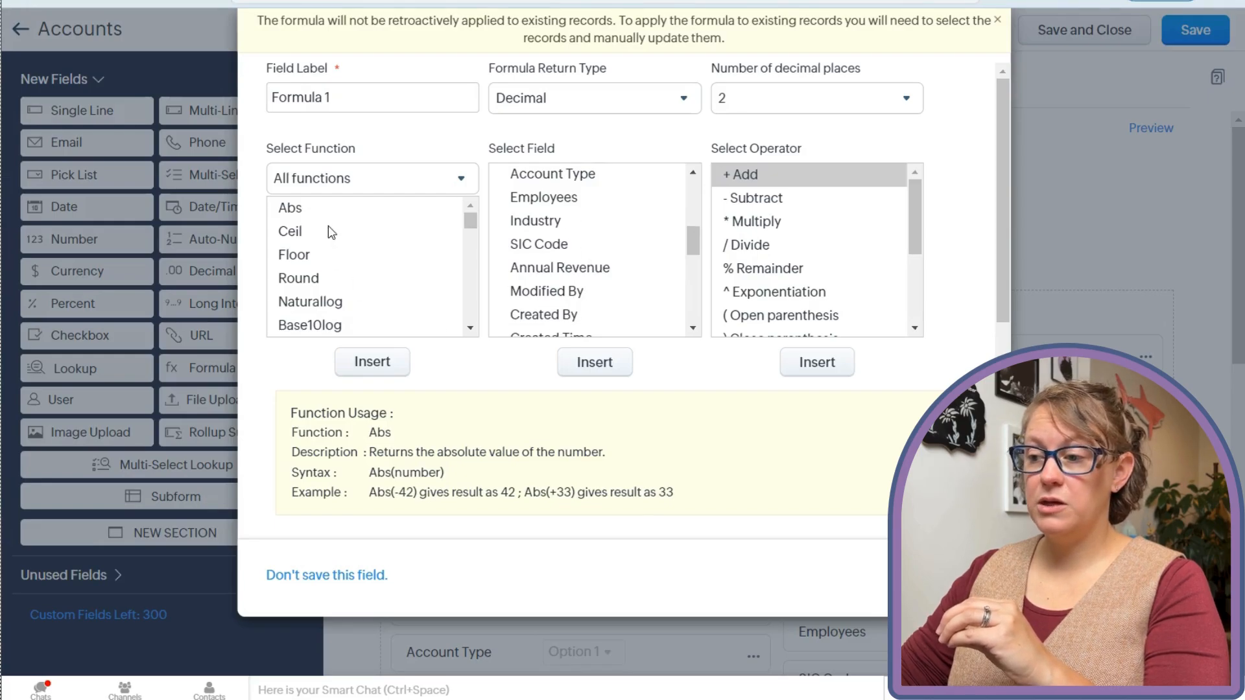
Step: View the usage notes of the If and Len functions, and discard the Formula field without saving it
{"action": "scroll", "coordinate": [371, 237], "scroll_direction": "down", "scroll_amount": 3}
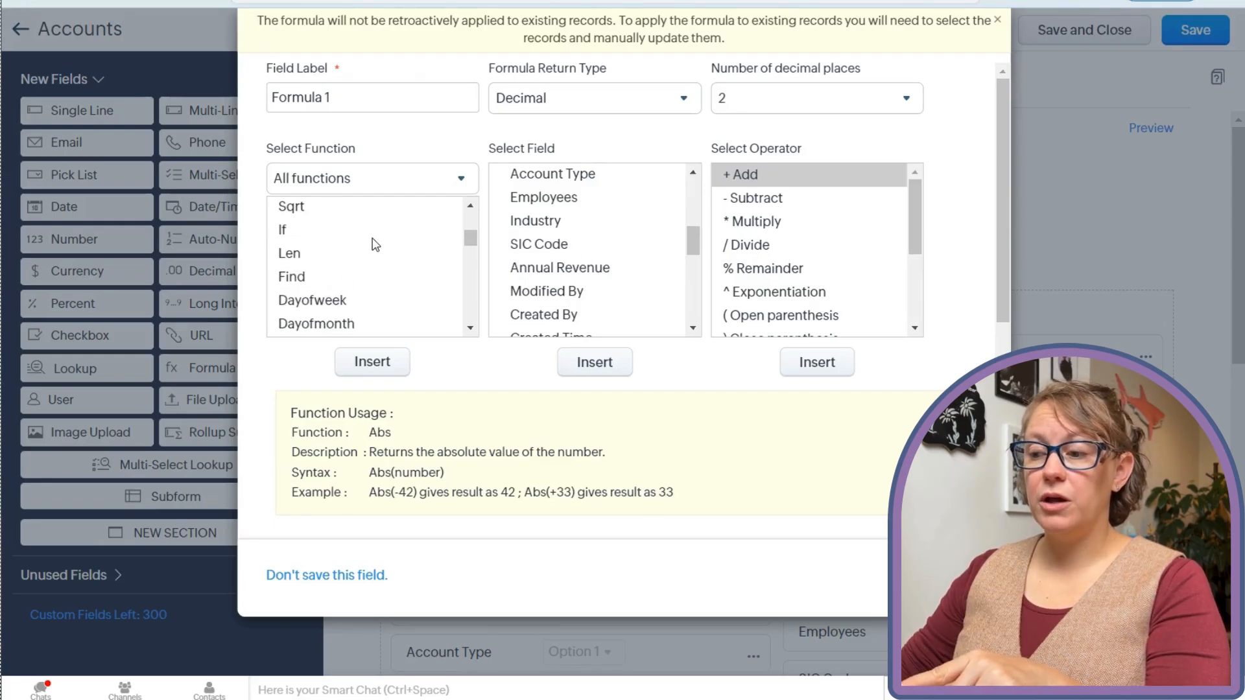
{"action": "left_click", "coordinate": [306, 238]}
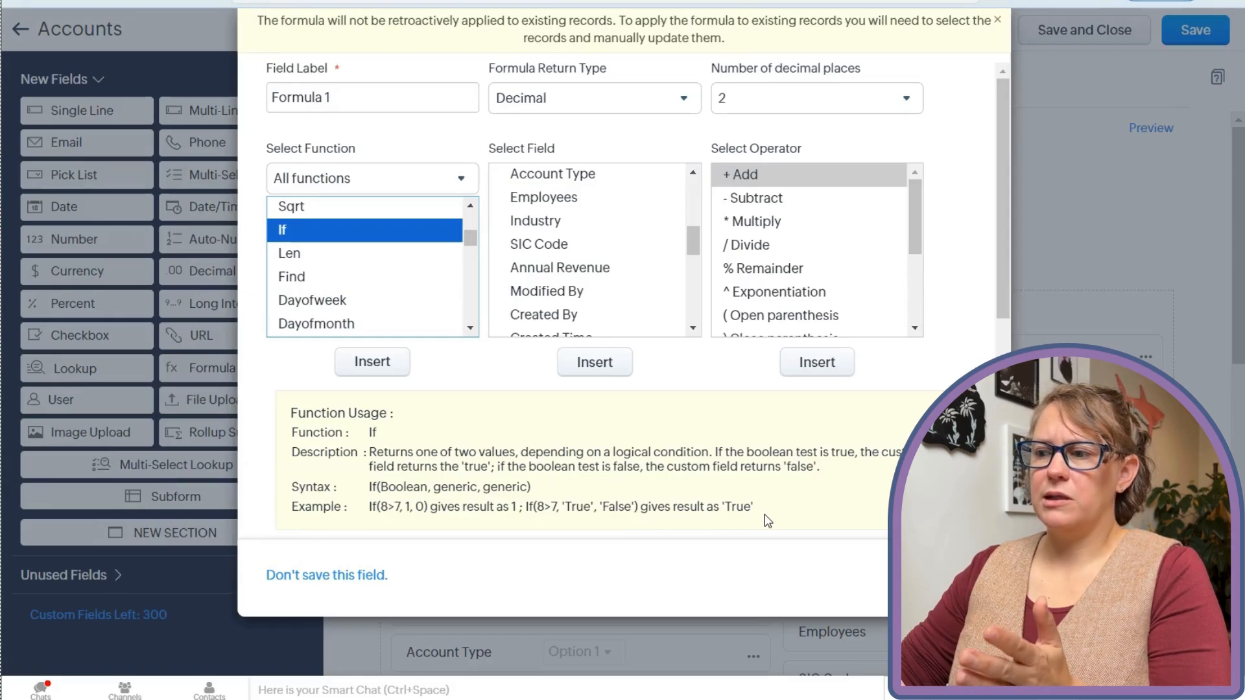
{"action": "left_click", "coordinate": [333, 257]}
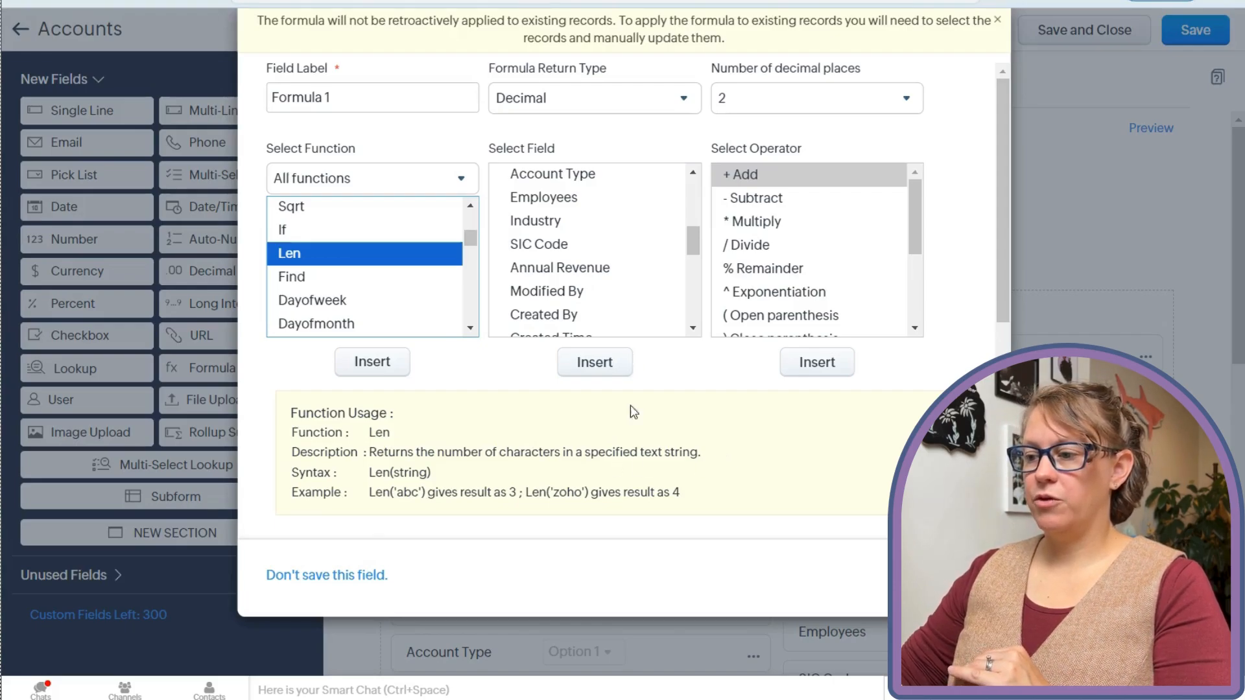
{"action": "left_click", "coordinate": [349, 578]}
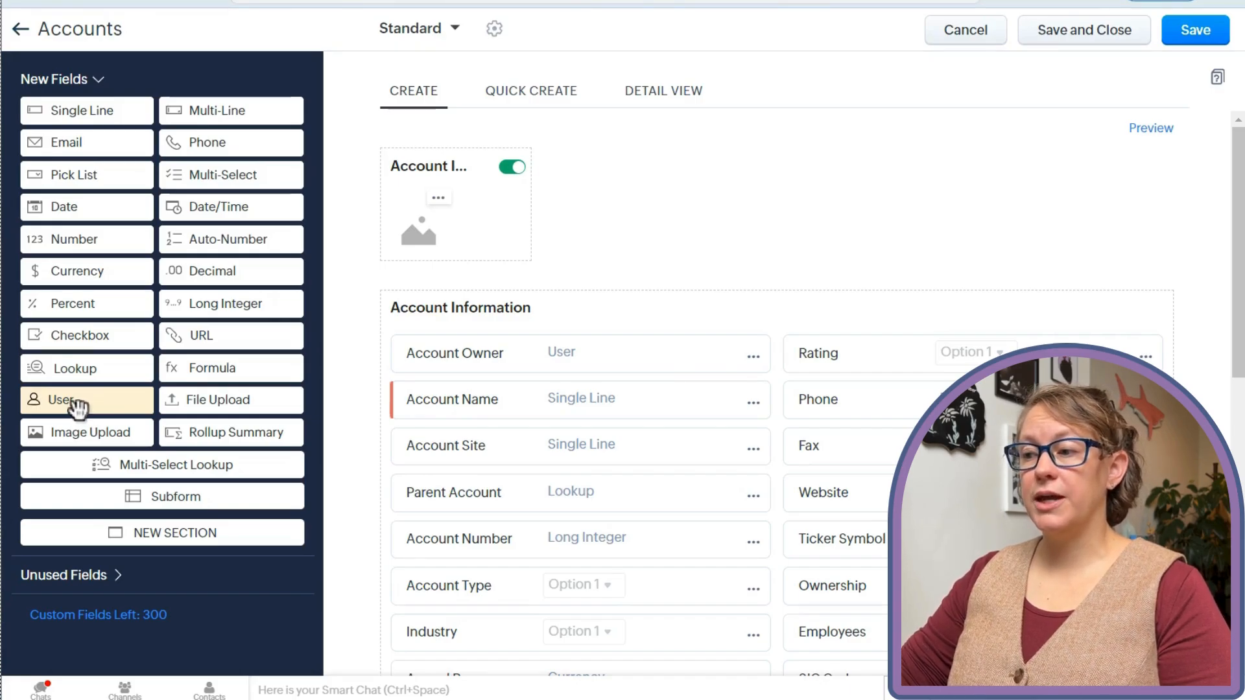
Step: Try a User field in Account Information, review its permission choices and the Multiple Users type, and discard it without saving
{"action": "left_click_drag", "start_coordinate": [75, 403], "coordinate": [490, 360]}
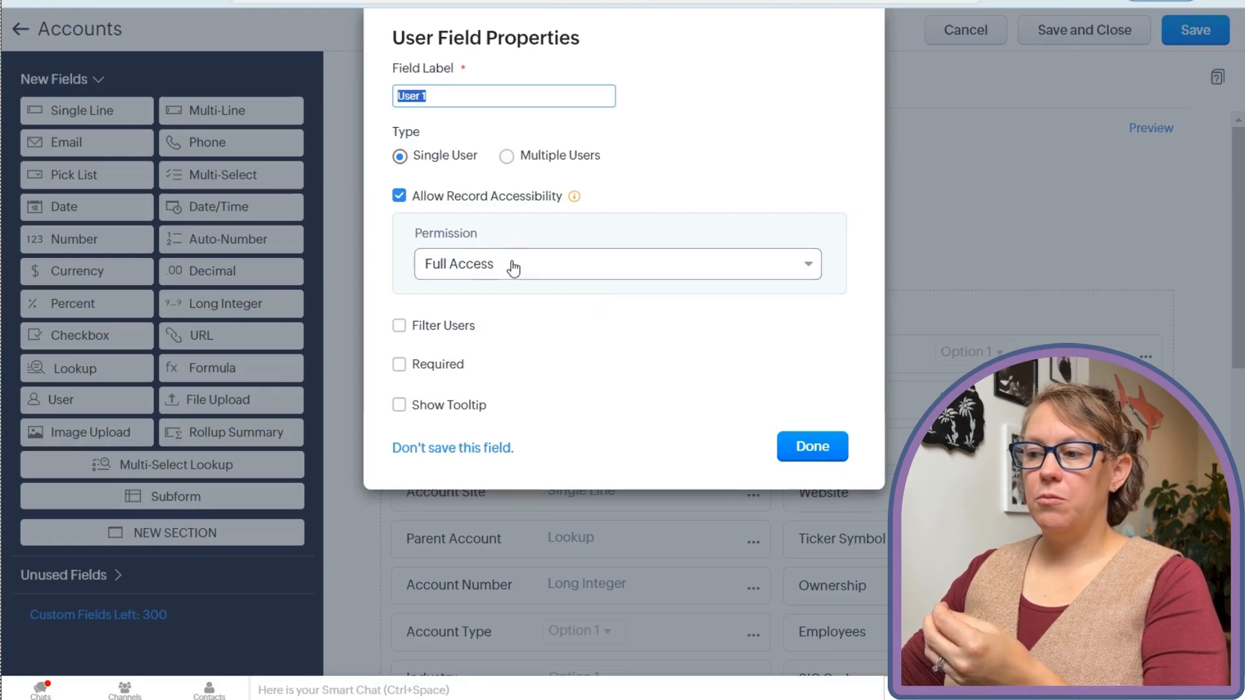
{"action": "left_click", "coordinate": [544, 269]}
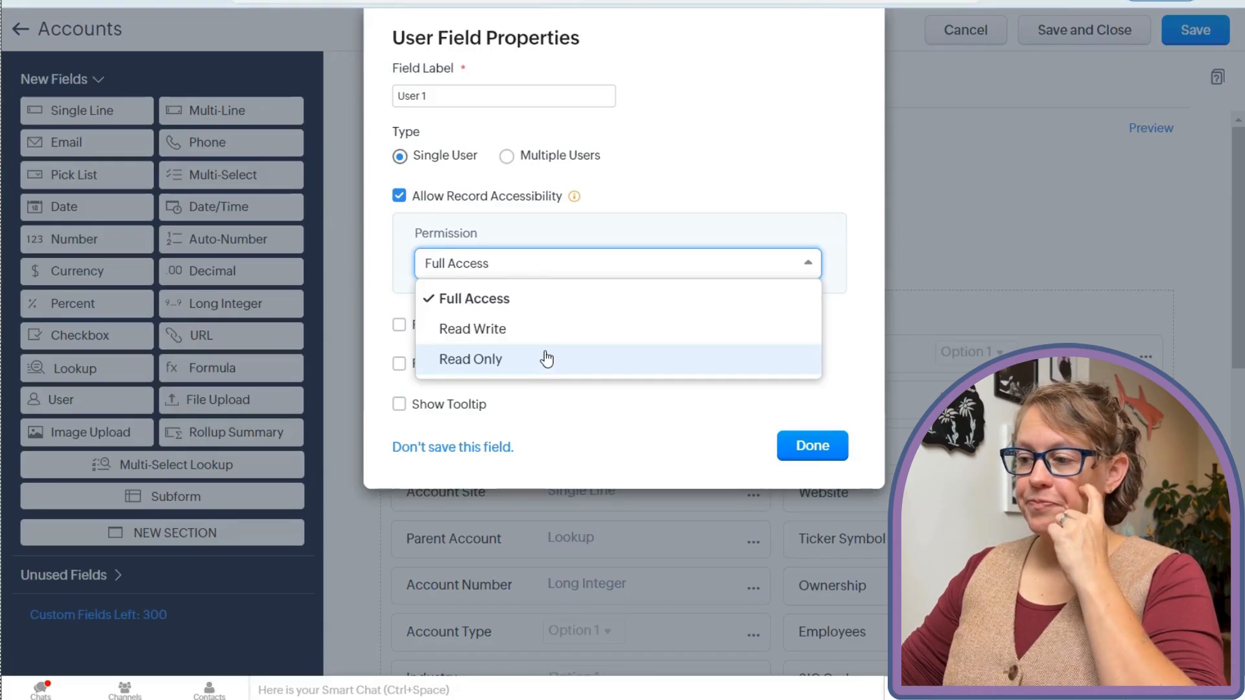
{"action": "left_click", "coordinate": [671, 213]}
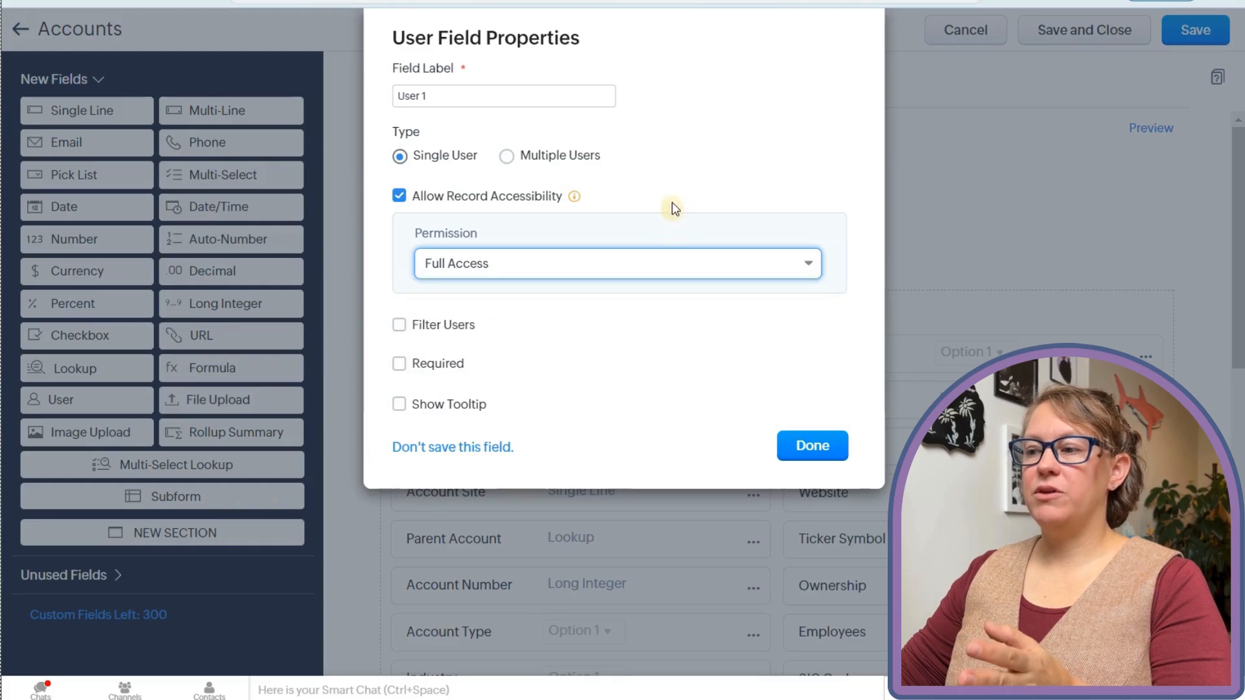
{"action": "left_click", "coordinate": [523, 156]}
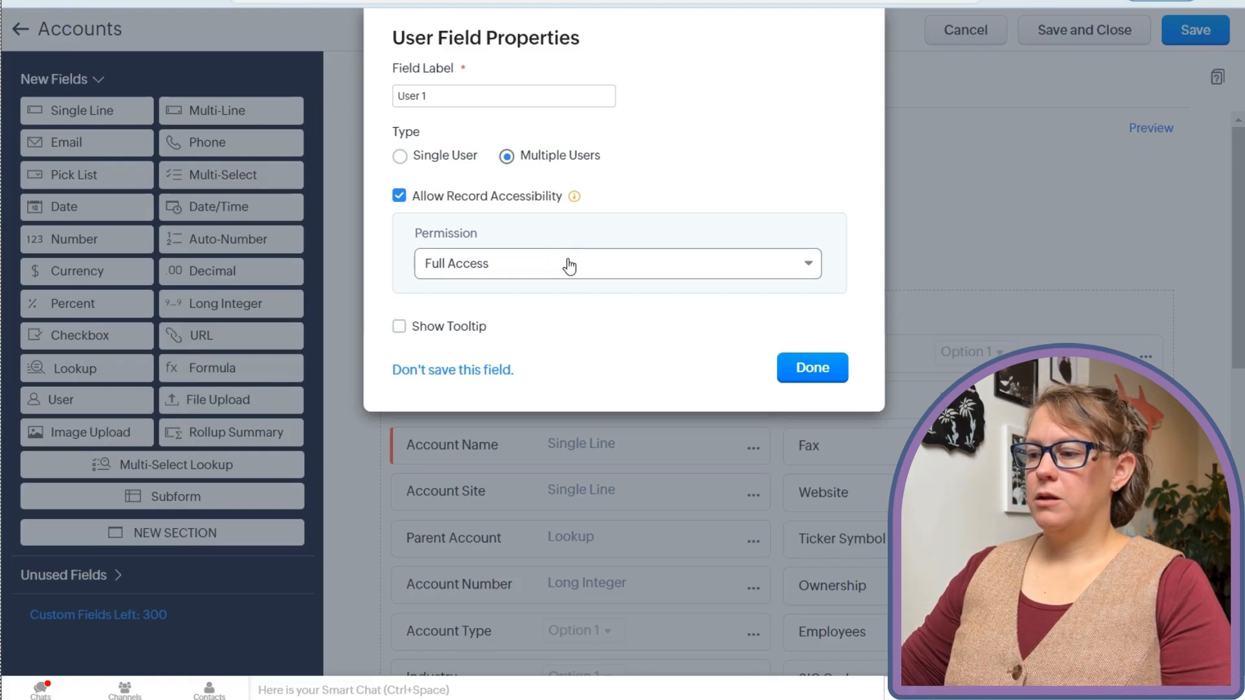
{"action": "left_click", "coordinate": [483, 374]}
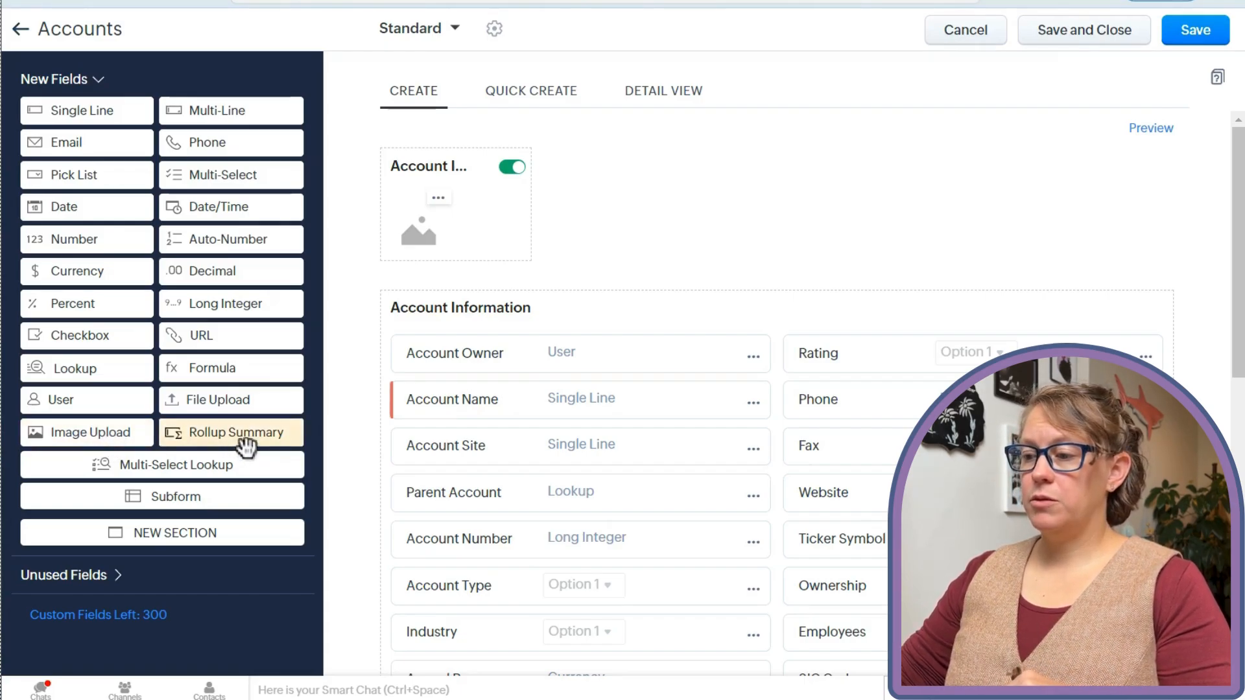
Step: Start a Rollup Summary field in Account Information, review the predefined Deals summaries, and discard the field without saving it
{"action": "left_click_drag", "start_coordinate": [216, 446], "coordinate": [478, 350]}
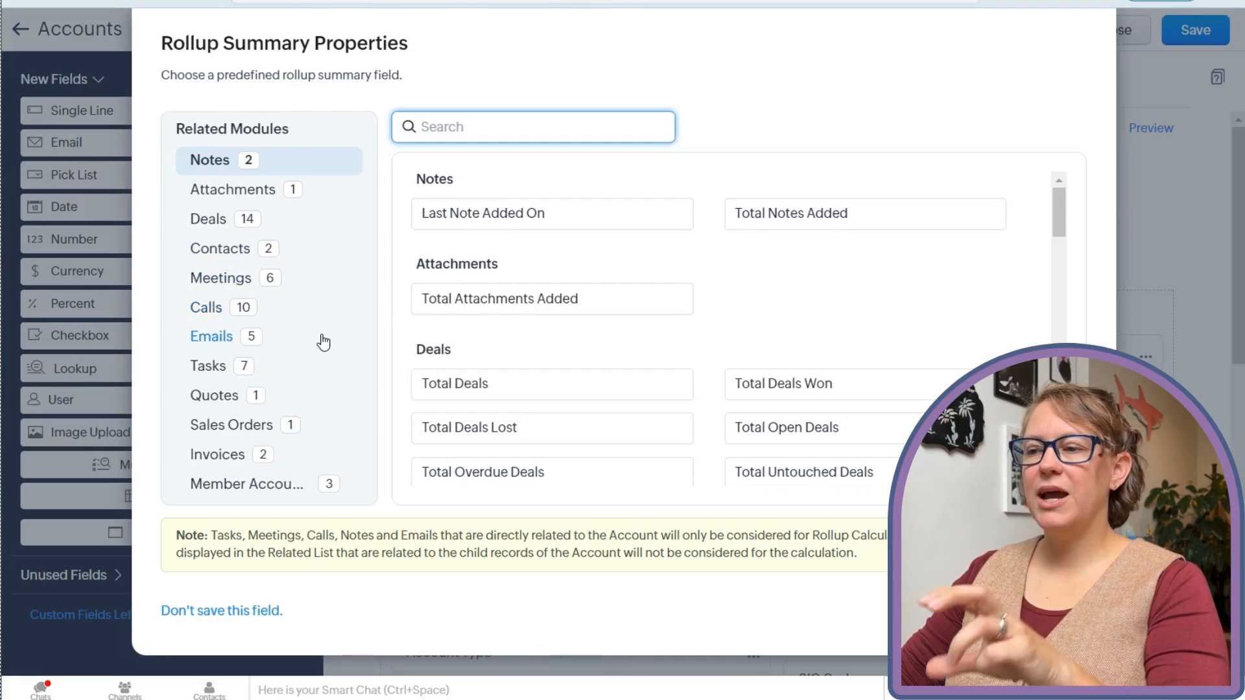
{"action": "left_click", "coordinate": [208, 231]}
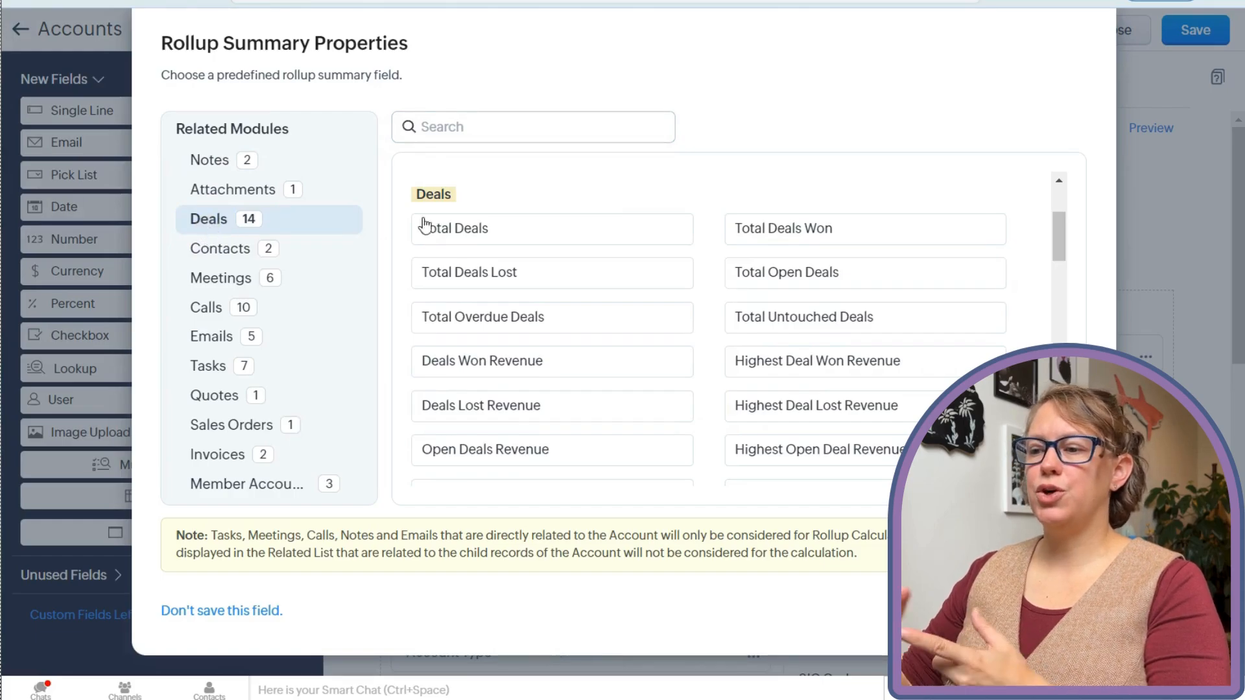
{"action": "mouse_move", "coordinate": [497, 242]}
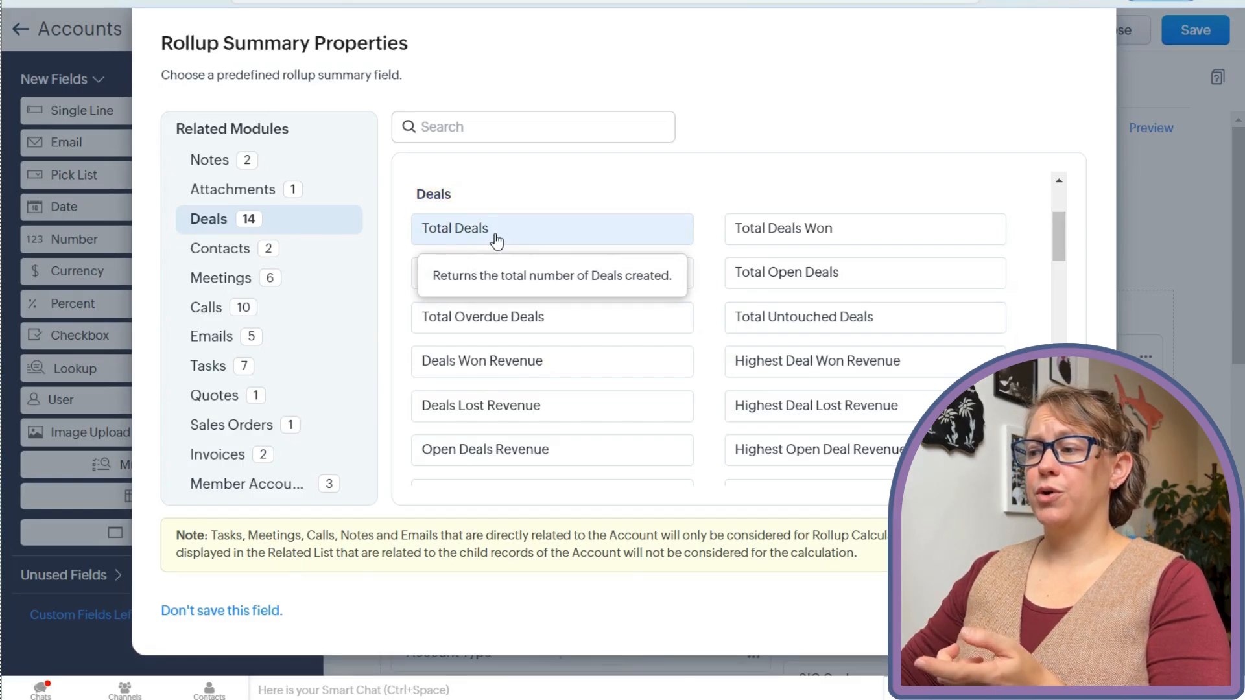
{"action": "mouse_move", "coordinate": [851, 241]}
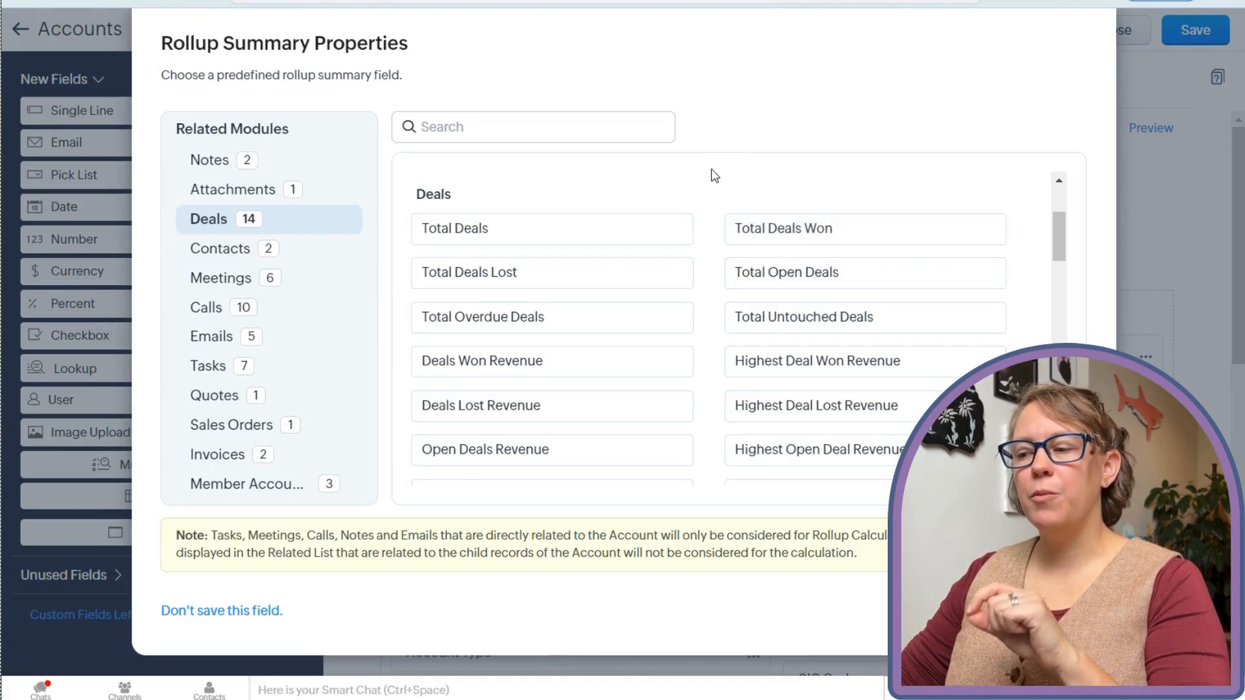
{"action": "mouse_move", "coordinate": [634, 372]}
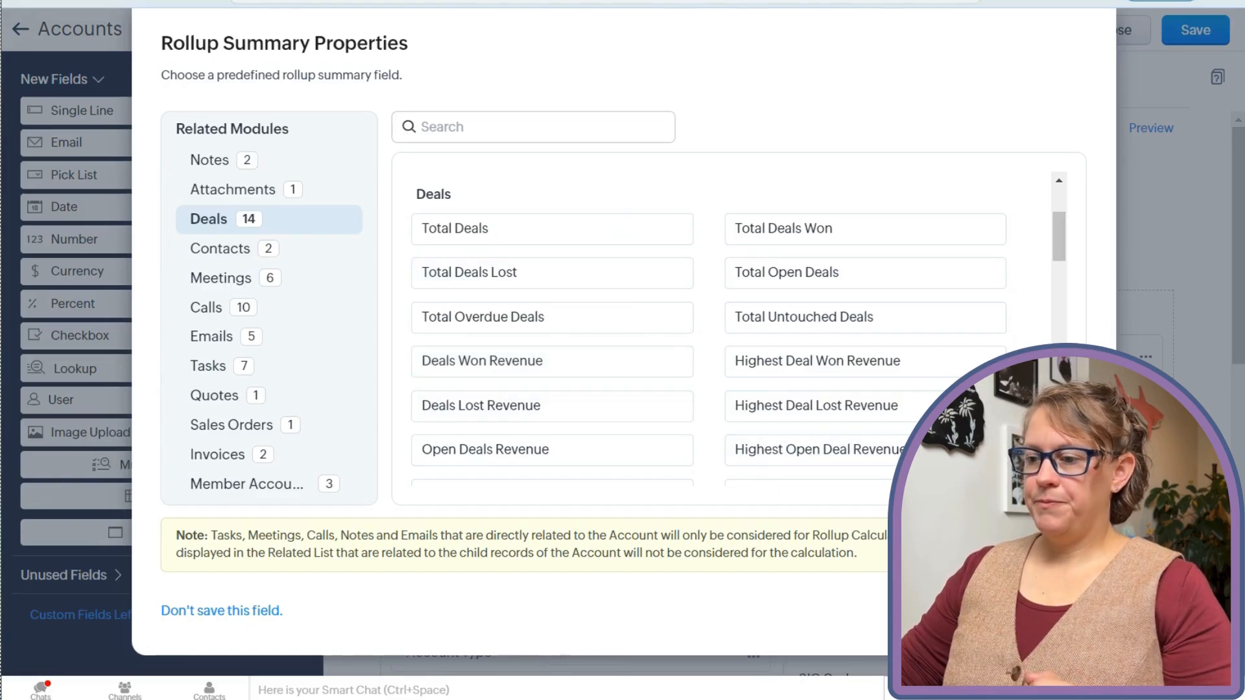
{"action": "left_click", "coordinate": [254, 616]}
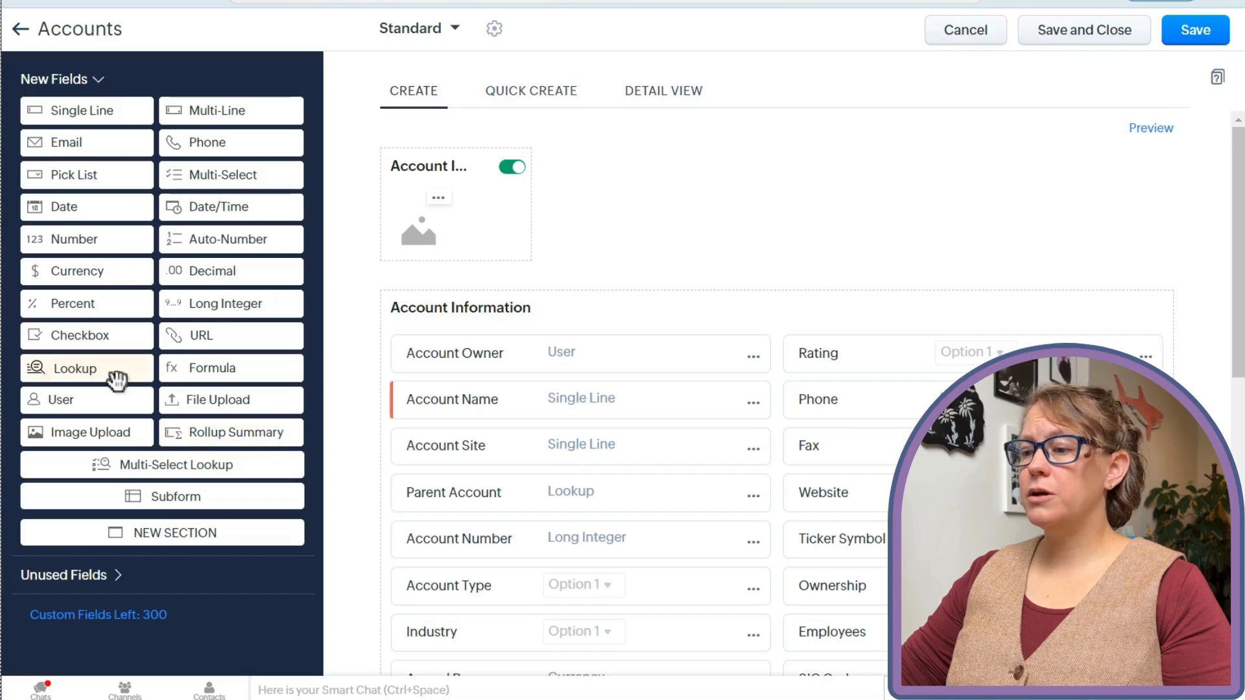
Step: Try a Lookup field labelled Leads for the Leads module with the related list title Associated Accounts, and discard it without saving
{"action": "left_click_drag", "start_coordinate": [99, 375], "coordinate": [470, 361]}
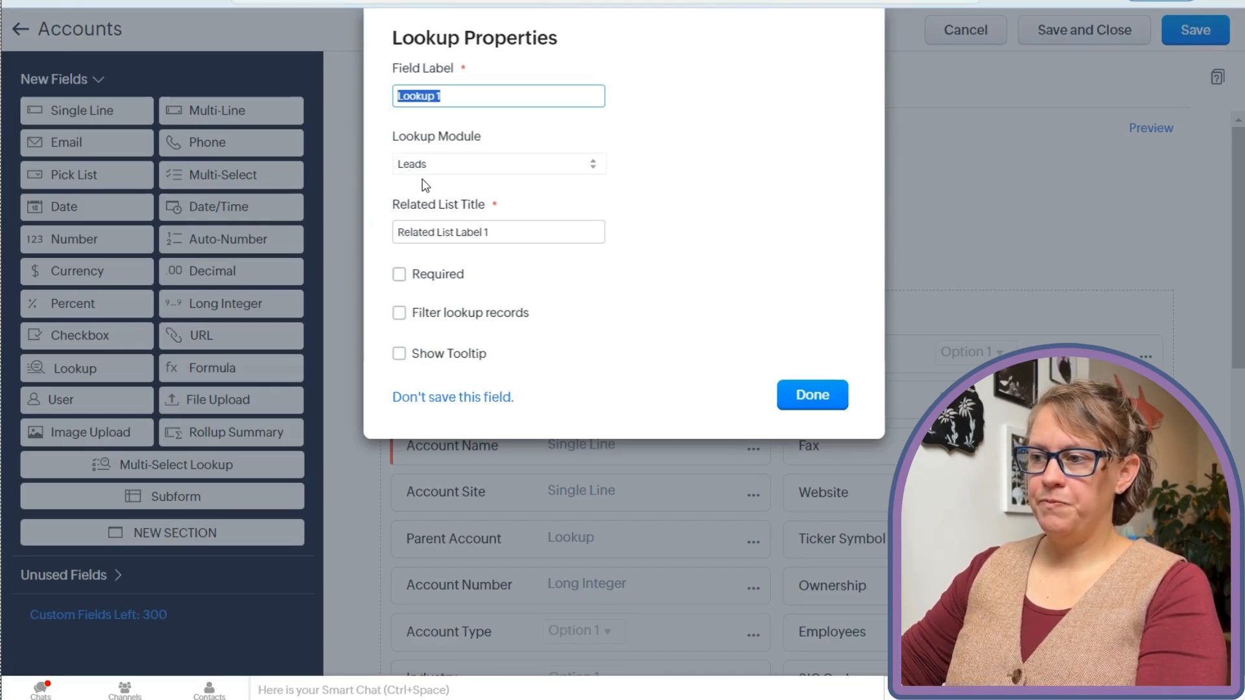
{"action": "type", "text": "Leads"}
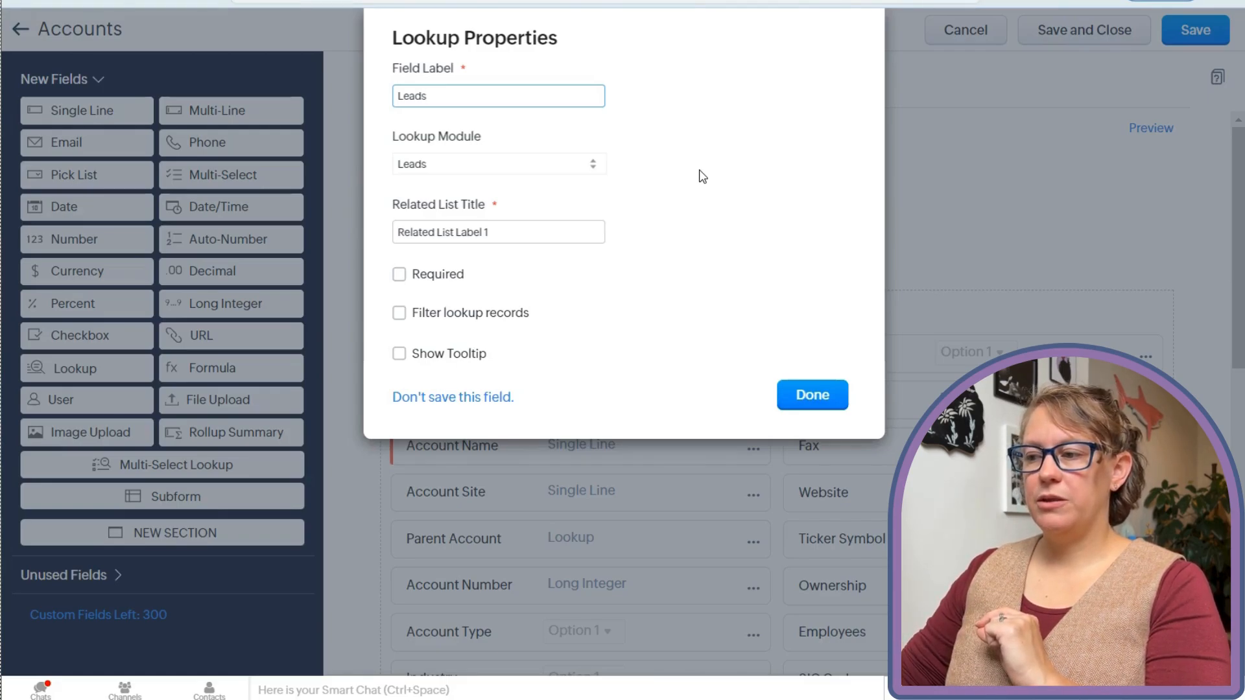
{"action": "left_click_drag", "start_coordinate": [393, 206], "coordinate": [468, 208]}
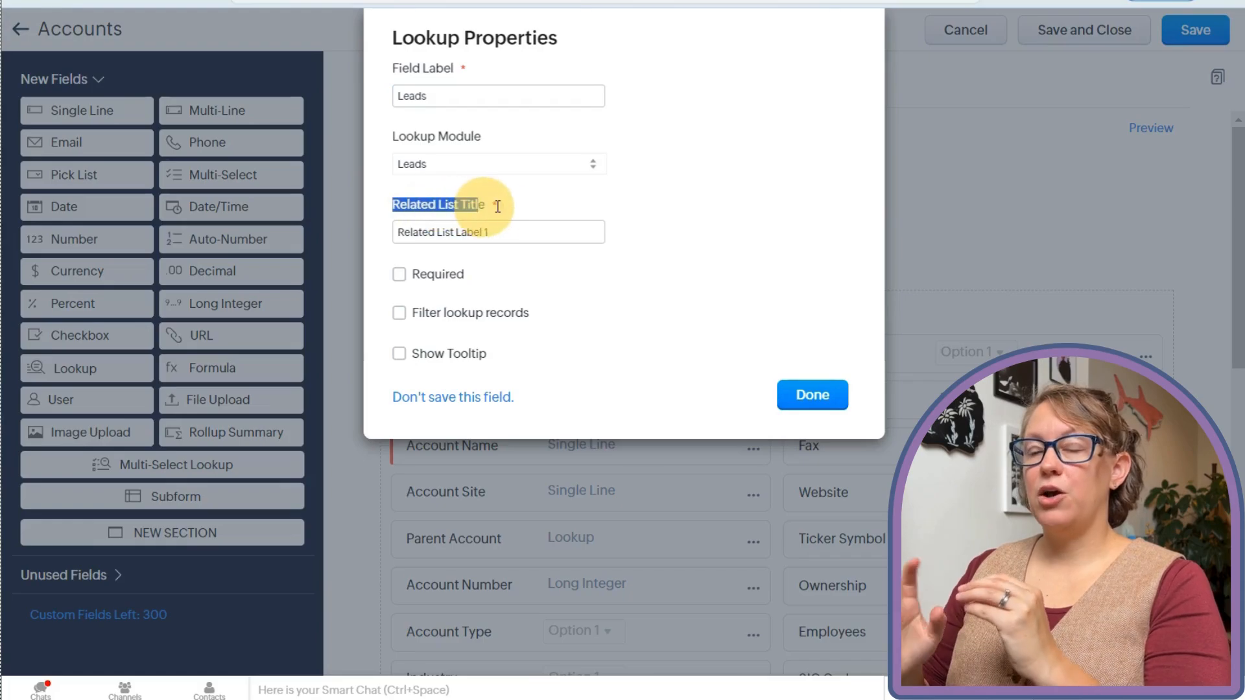
{"action": "left_click", "coordinate": [520, 205]}
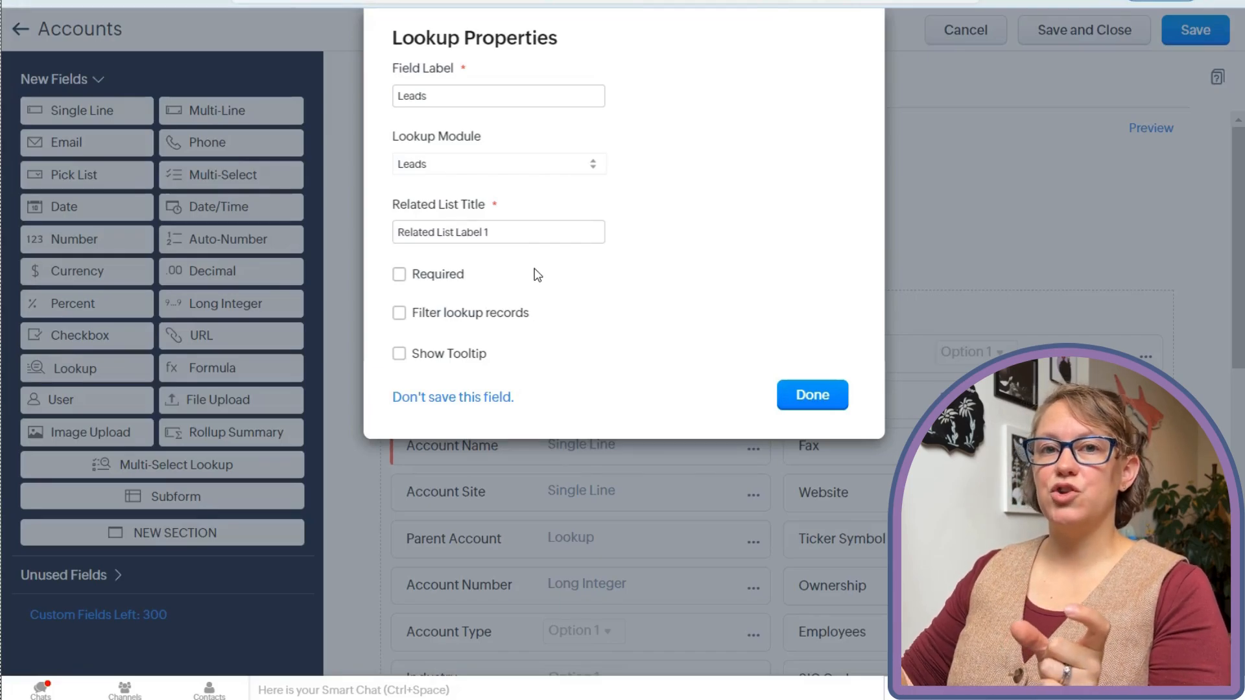
{"action": "triple_click", "coordinate": [518, 232]}
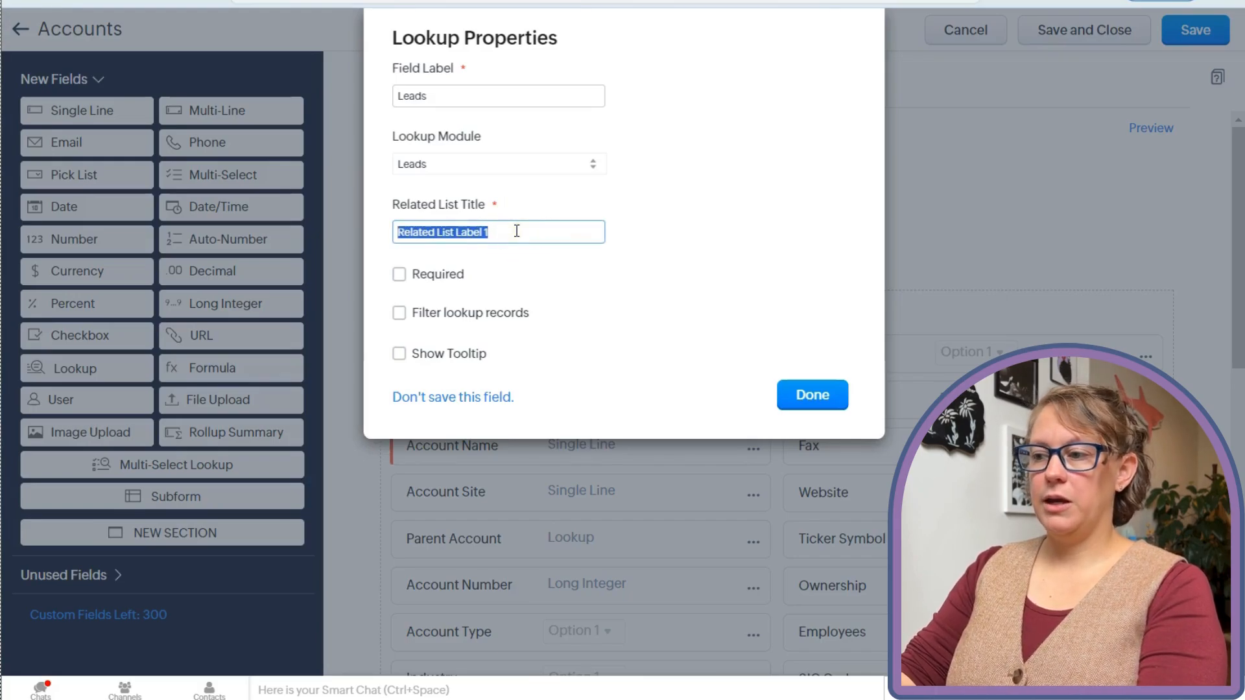
{"action": "type", "text": "Associat"}
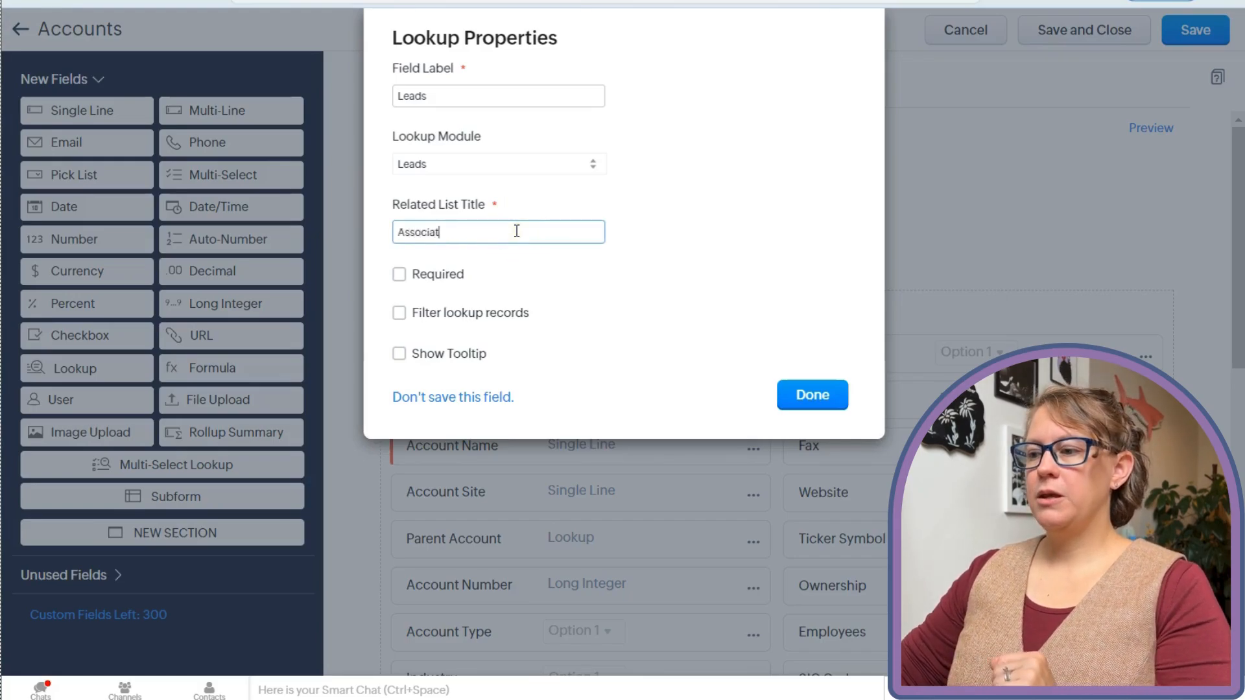
{"action": "type", "text": "ed Accounts"}
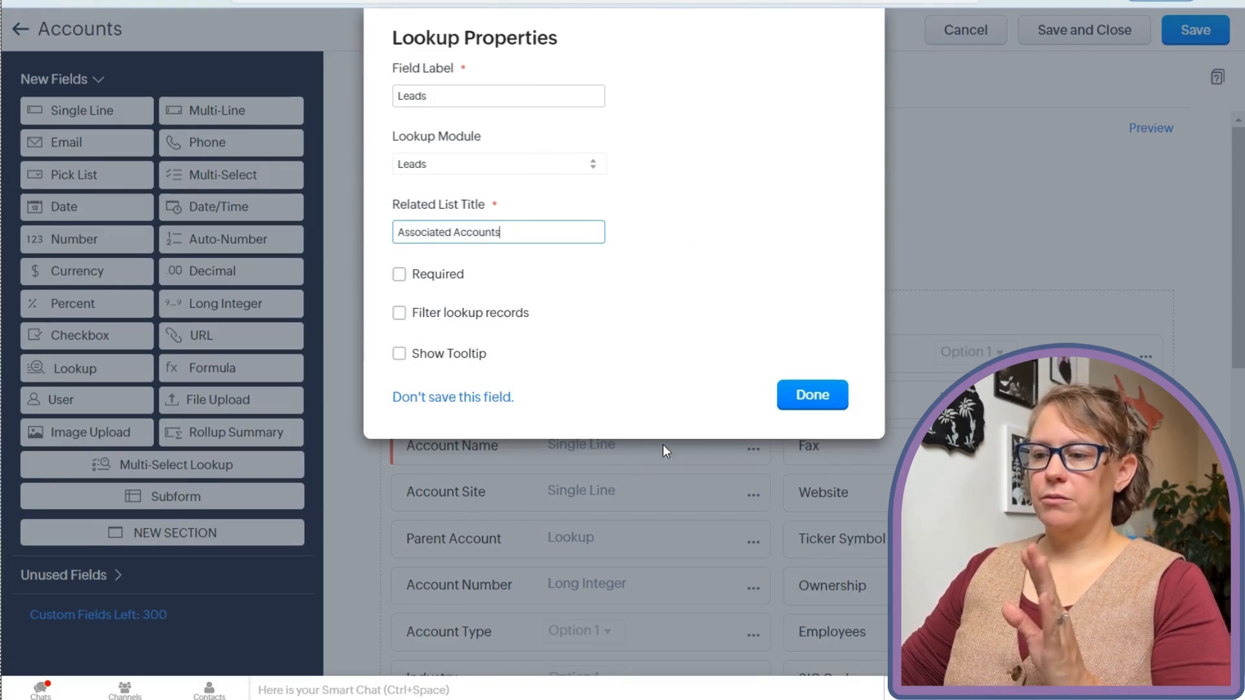
{"action": "left_click", "coordinate": [486, 398]}
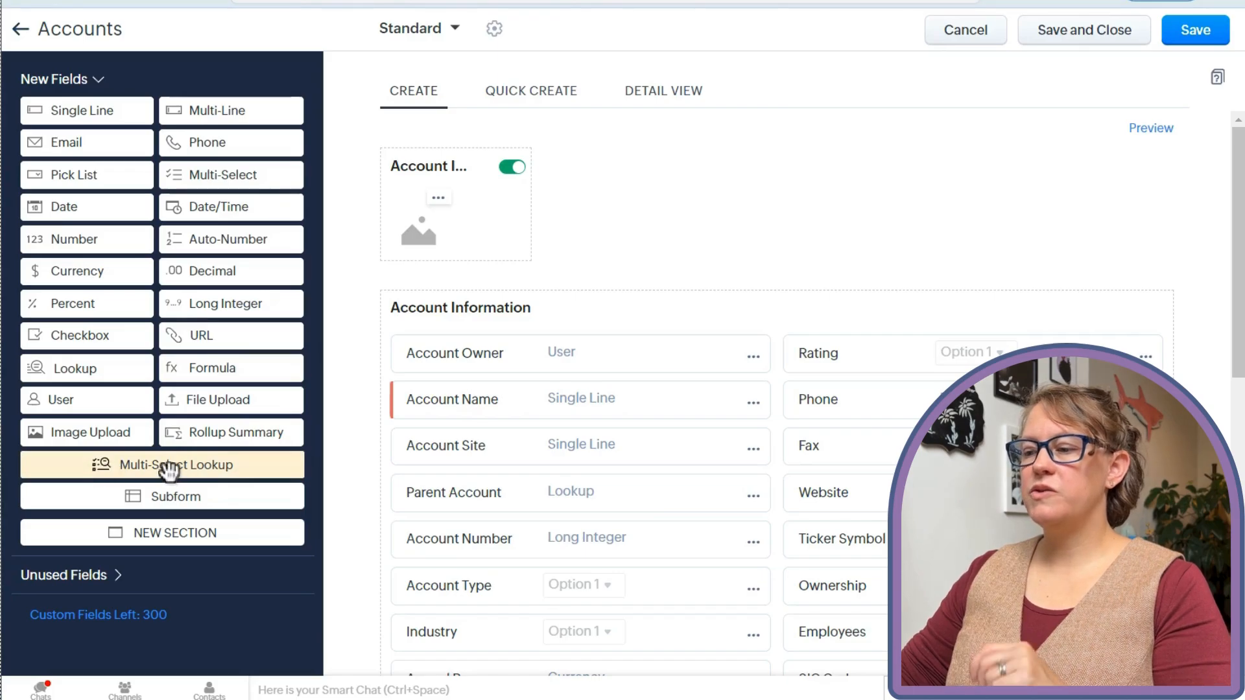
Step: Add a Multi-Select Lookup field labelled Packaged Purchased at the start of Account Information, with Products as its related module
{"action": "left_click_drag", "start_coordinate": [167, 472], "coordinate": [542, 365]}
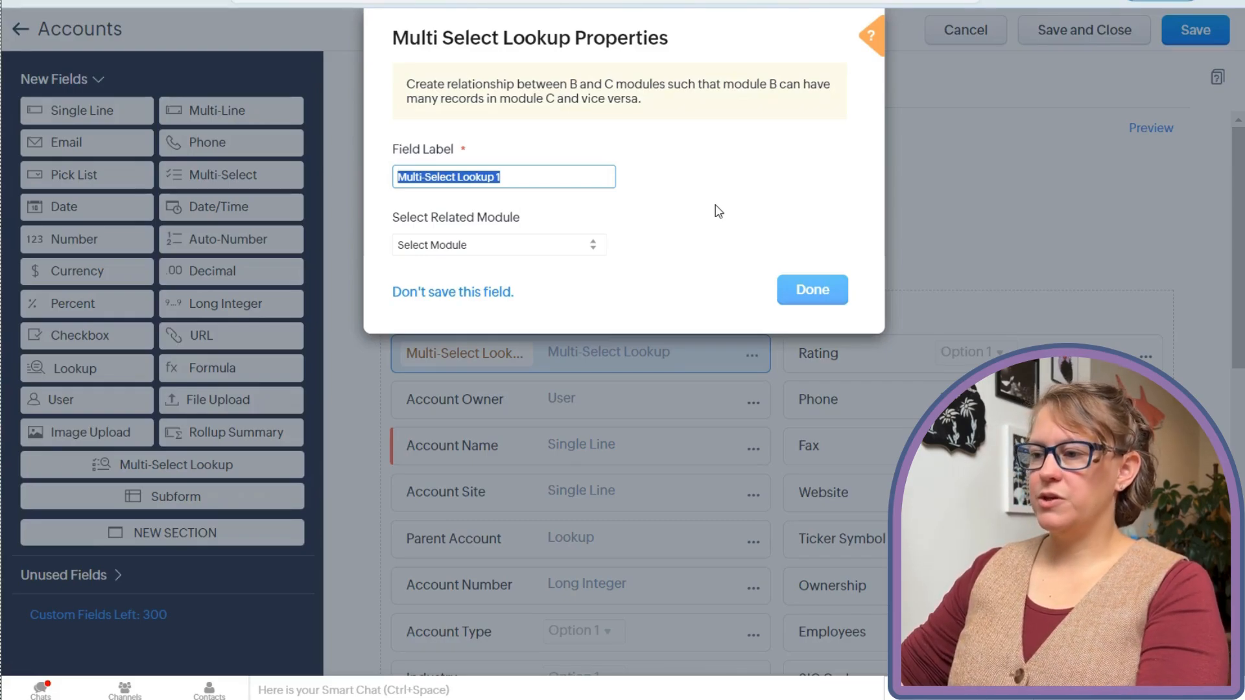
{"action": "triple_click", "coordinate": [544, 174]}
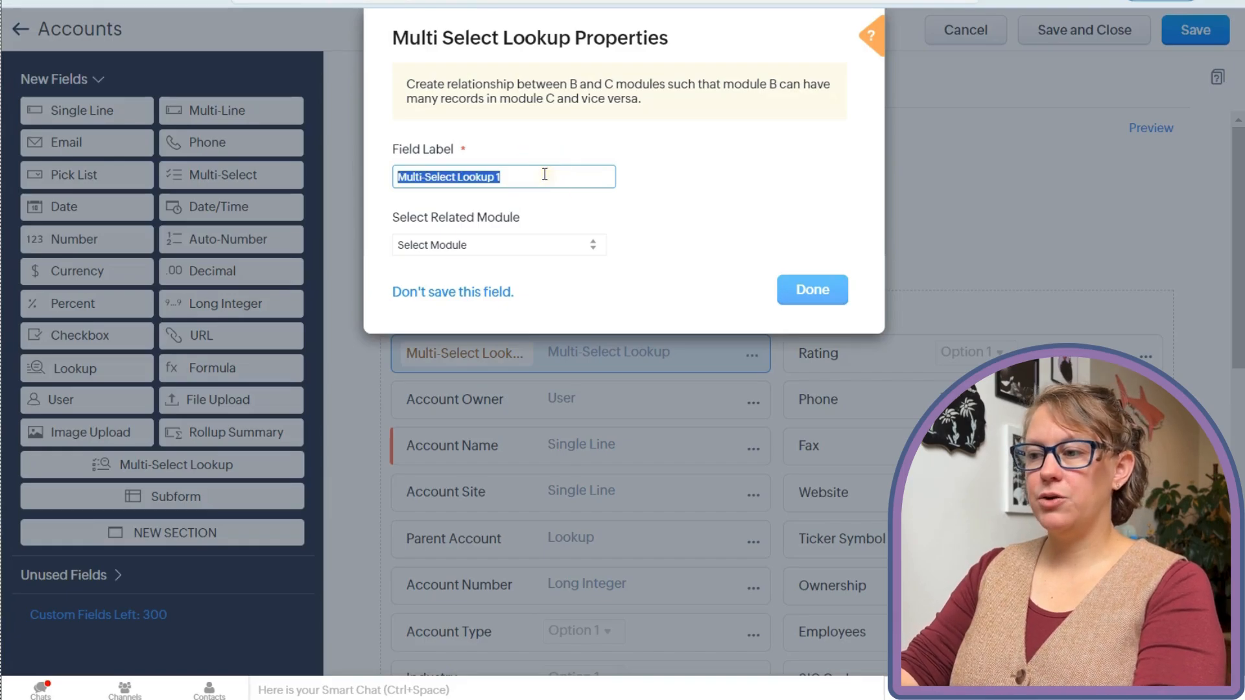
{"action": "type", "text": "Packaged"}
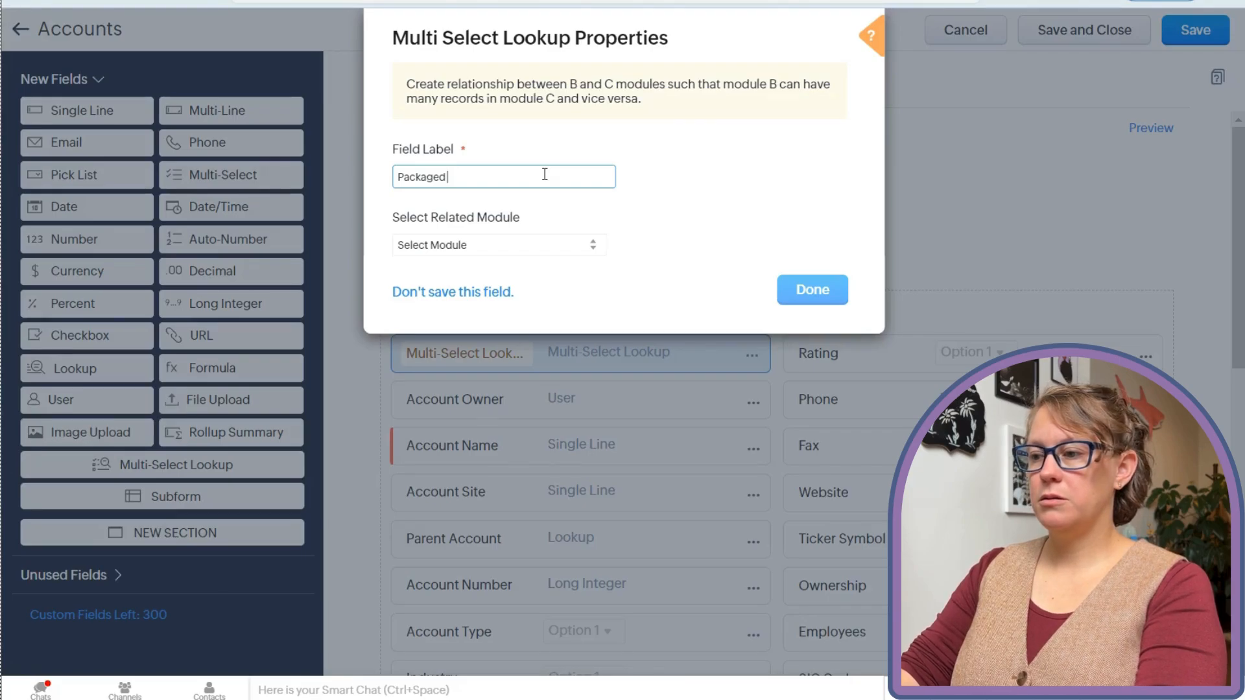
{"action": "type", "text": " Purch"}
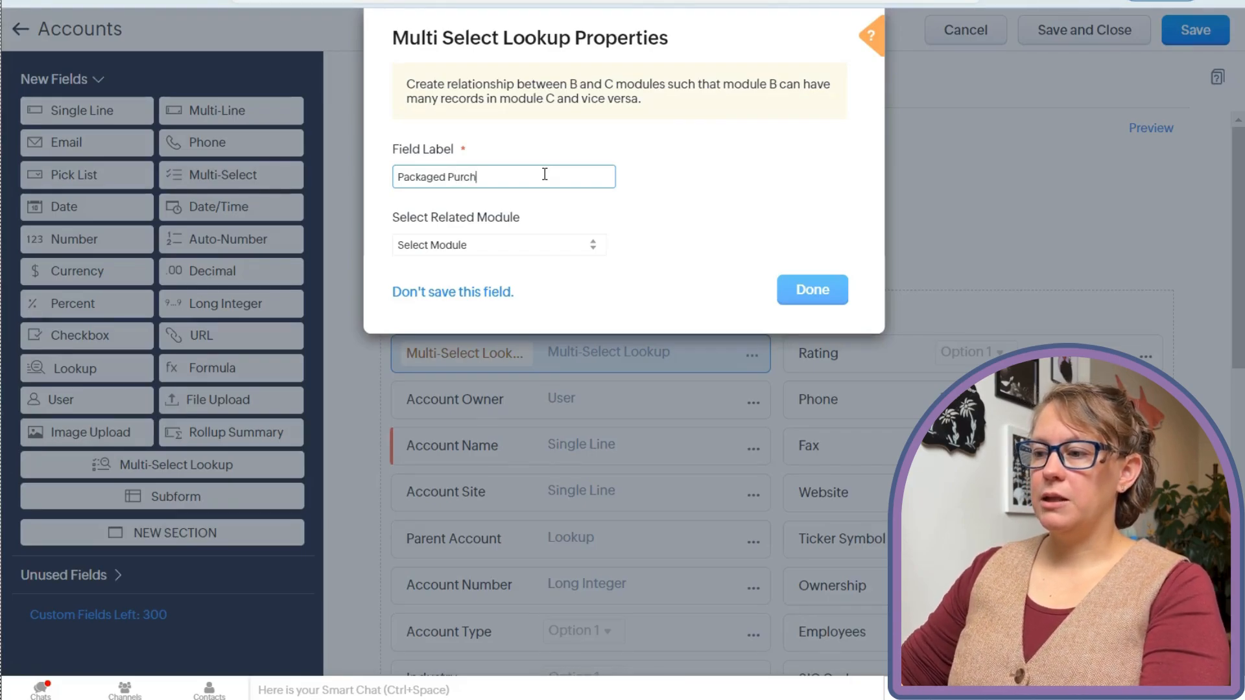
{"action": "type", "text": "ased"}
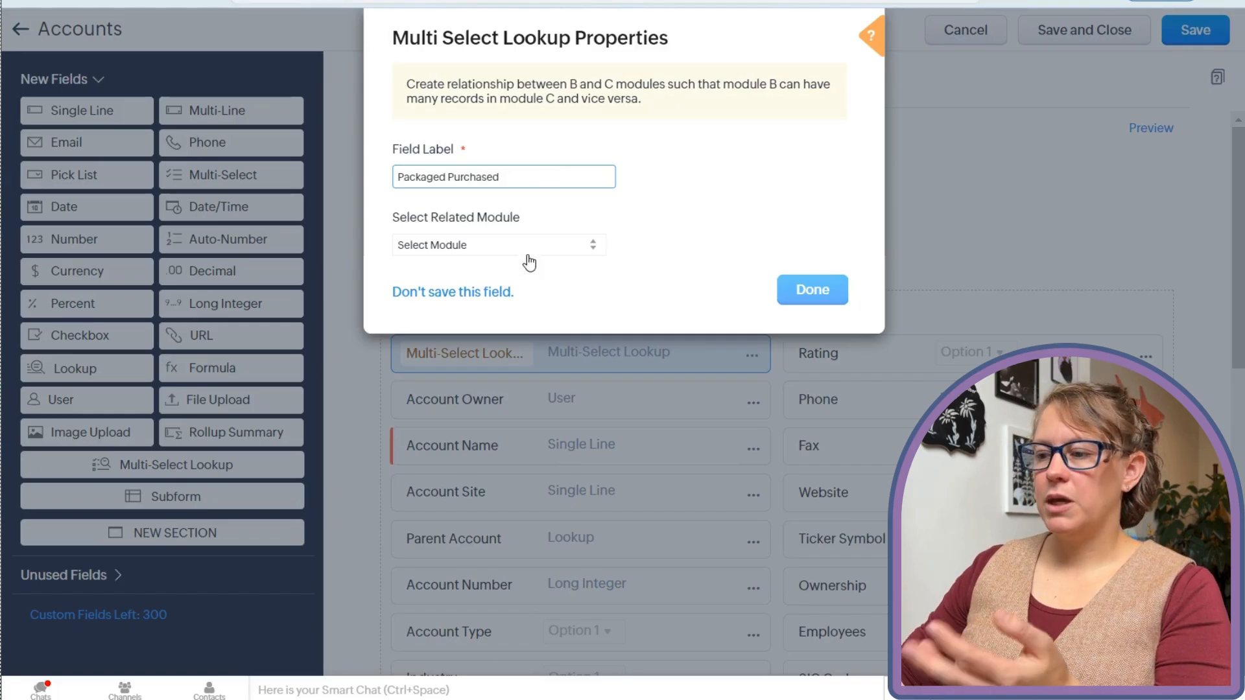
{"action": "left_click", "coordinate": [542, 246]}
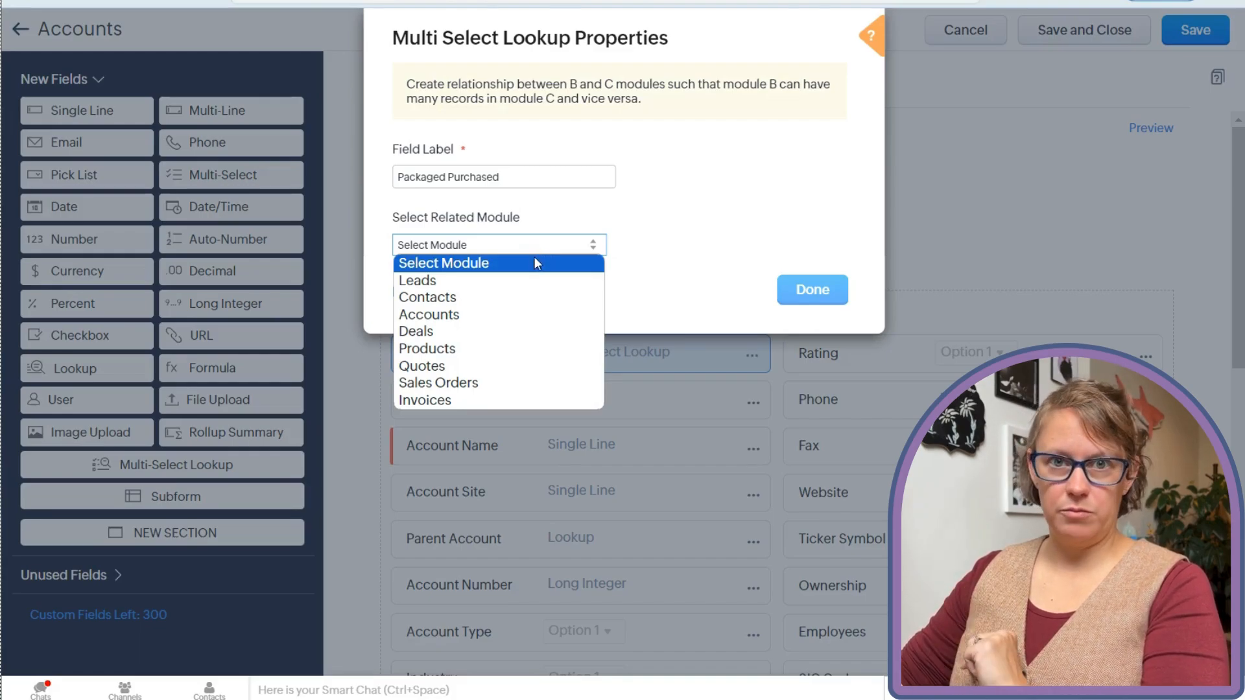
{"action": "left_click", "coordinate": [489, 355]}
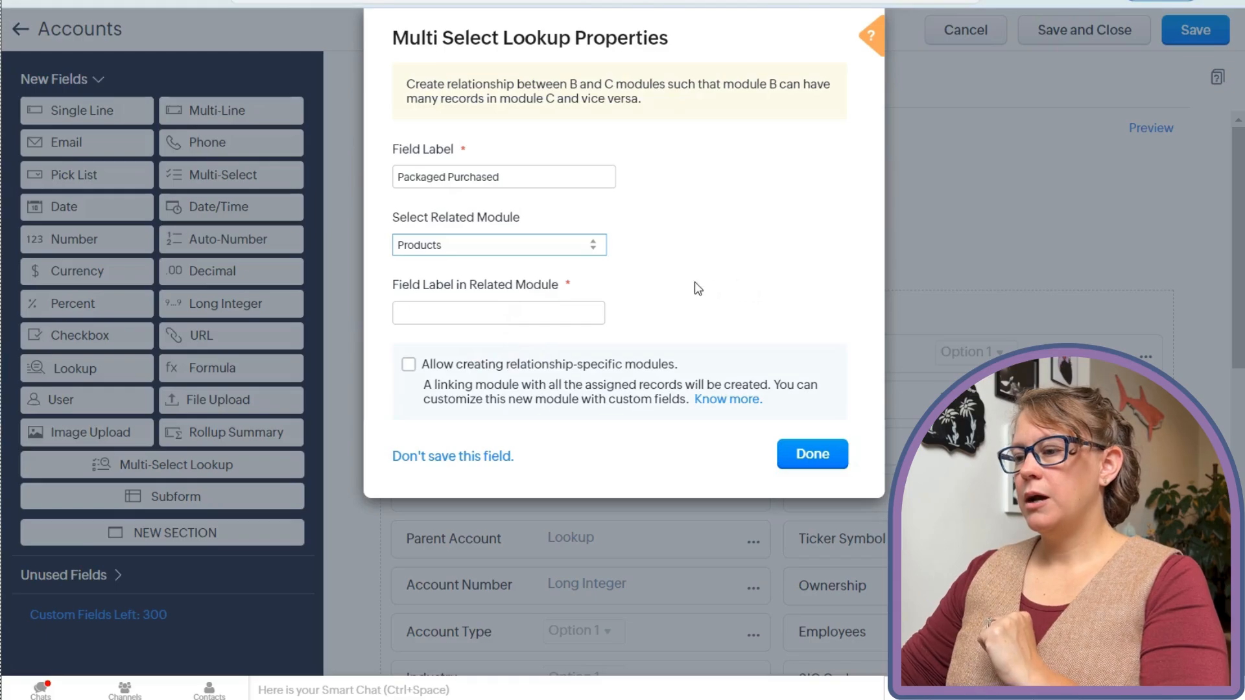
Step: Set the multi-select lookup's field label in the related module to Purchasing Accounts
{"action": "left_click", "coordinate": [589, 313]}
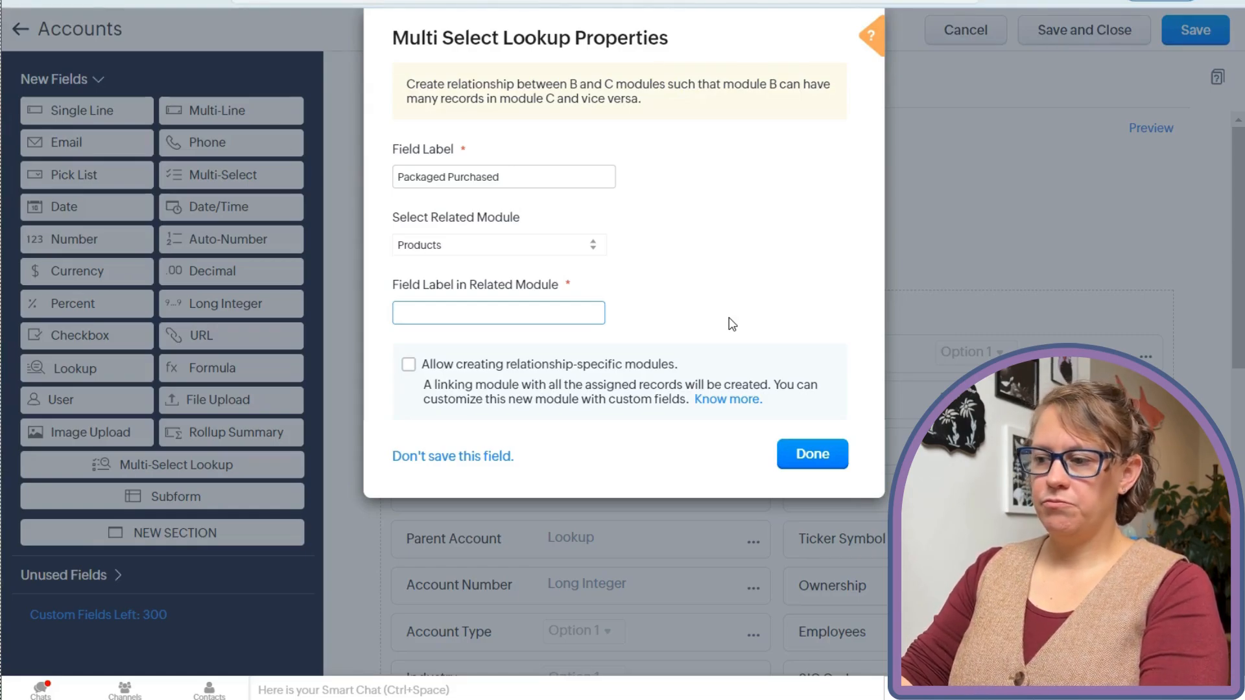
{"action": "type", "text": "Accounts"}
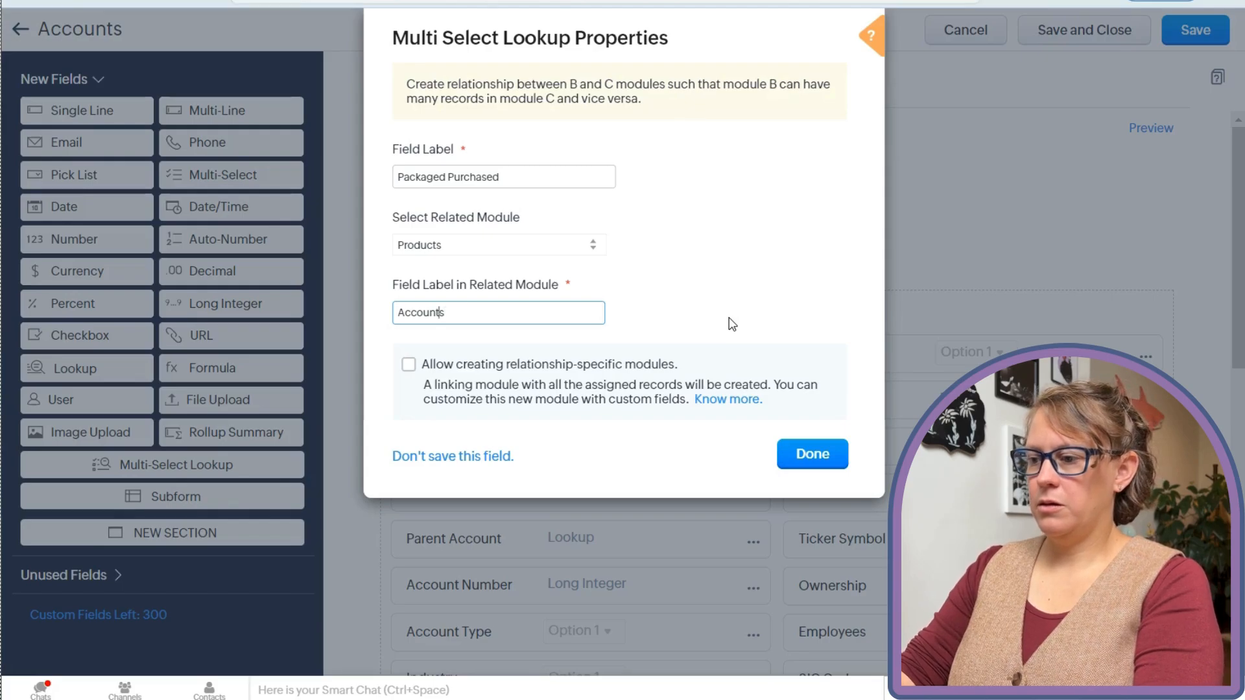
{"action": "key", "text": "Home"}
{"action": "type", "text": "Purcahsing"}
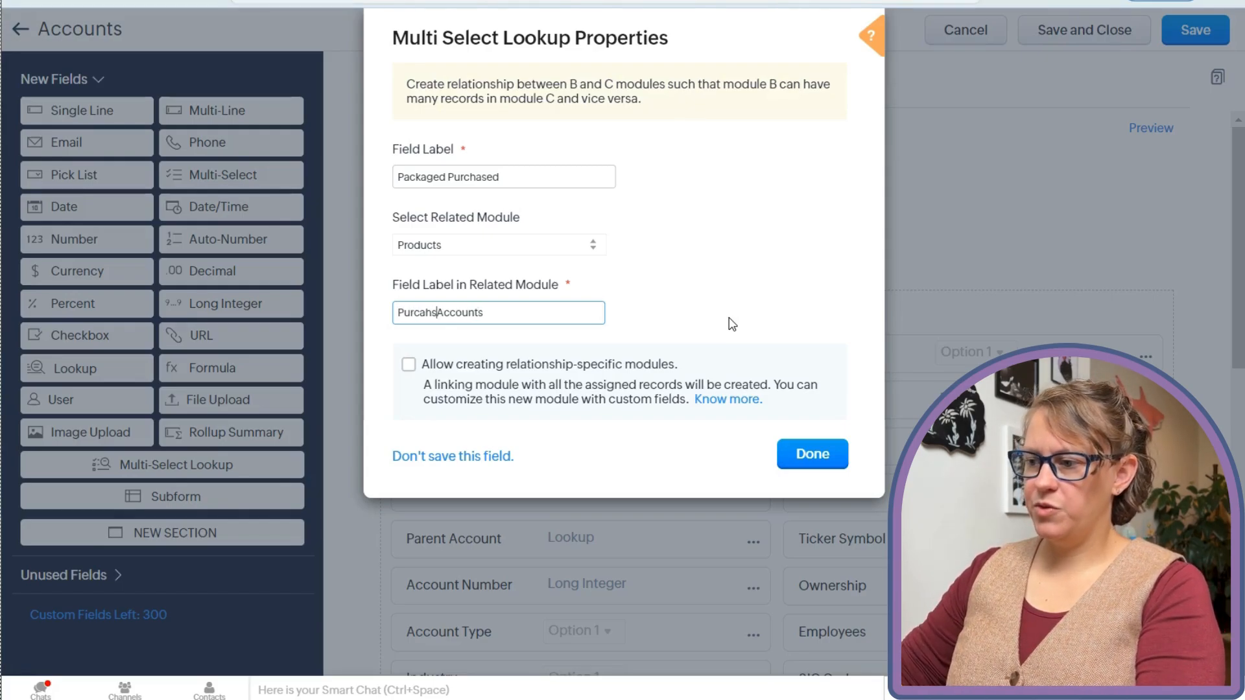
{"action": "double_click", "coordinate": [431, 313]}
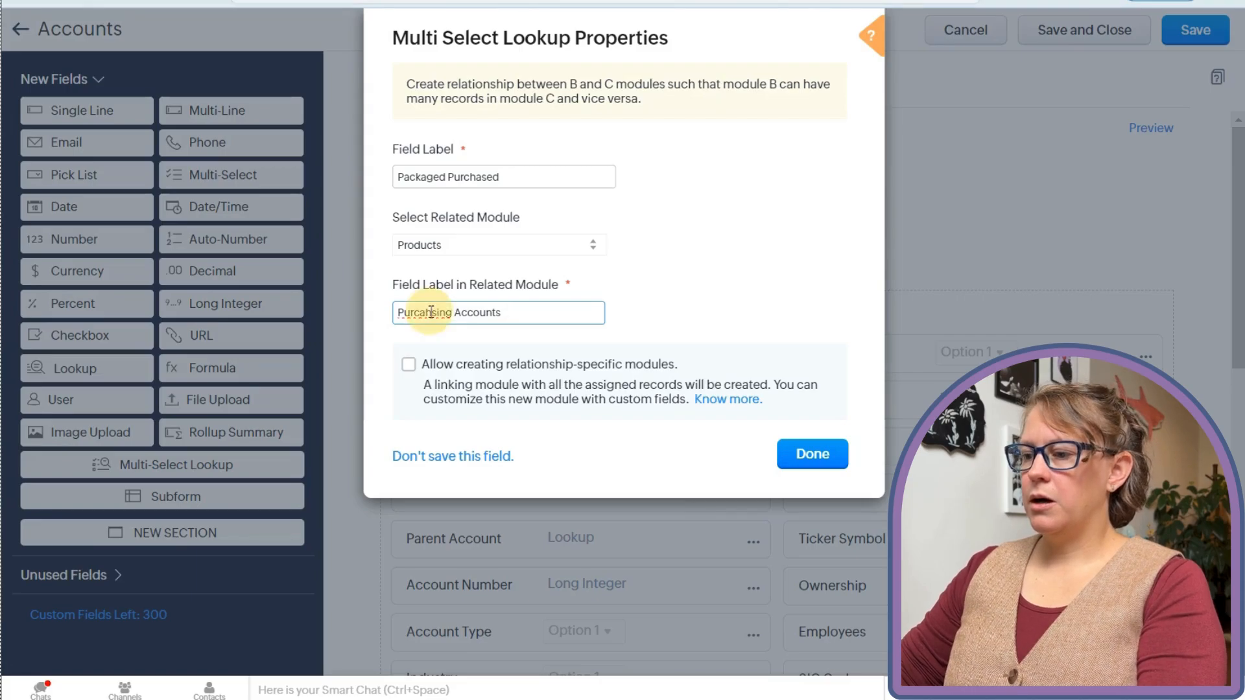
{"action": "right_click", "coordinate": [429, 315]}
{"action": "left_click", "coordinate": [487, 333]}
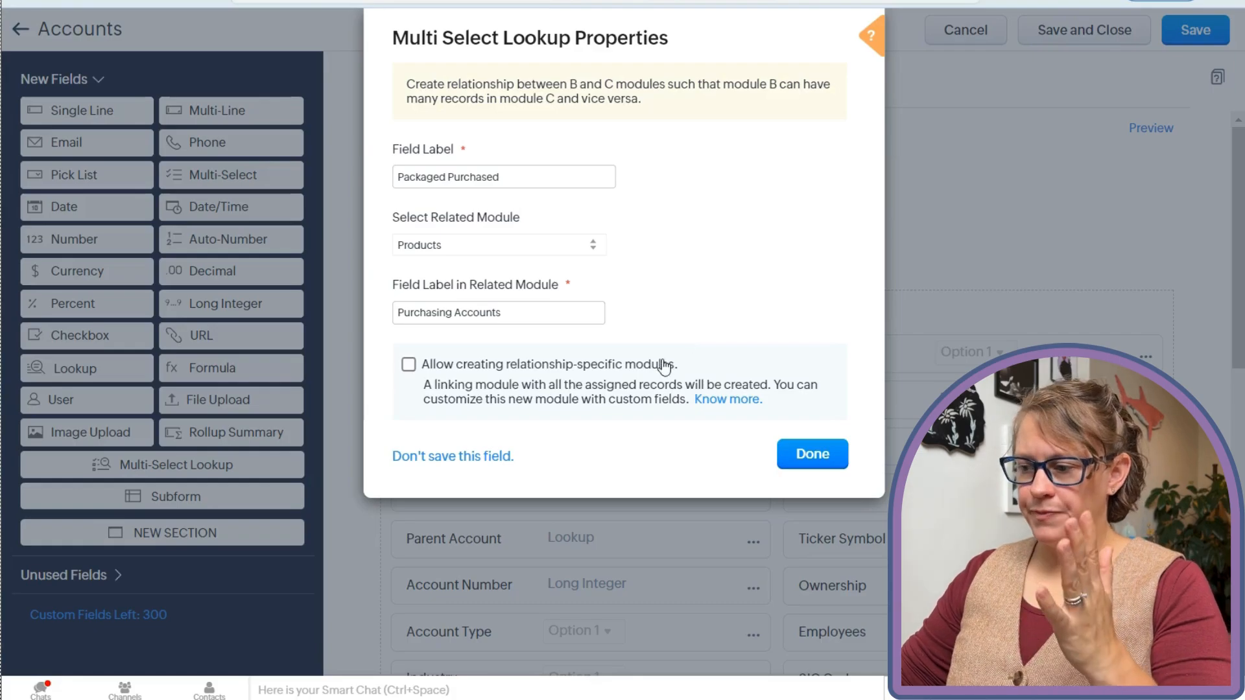
Step: Allow relationship-specific modules for the multi-select lookup, name the linking module AcctXPackages, and accept the field's properties
{"action": "left_click", "coordinate": [409, 365]}
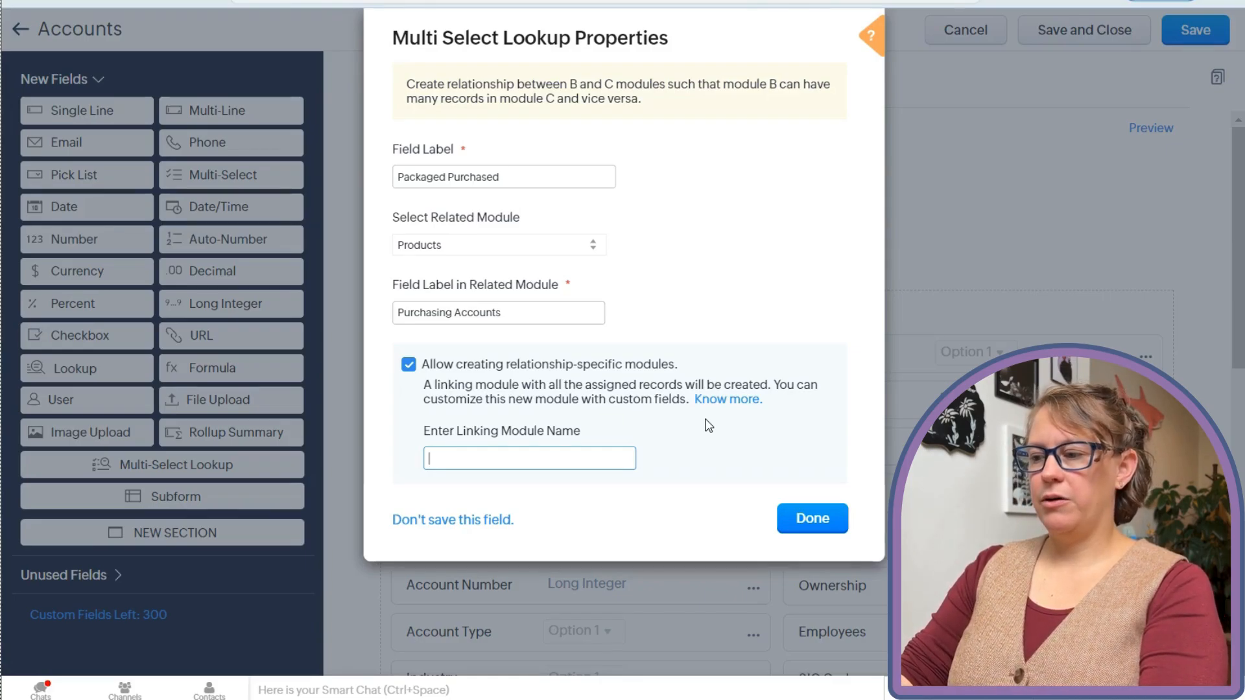
{"action": "type", "text": "Acct"}
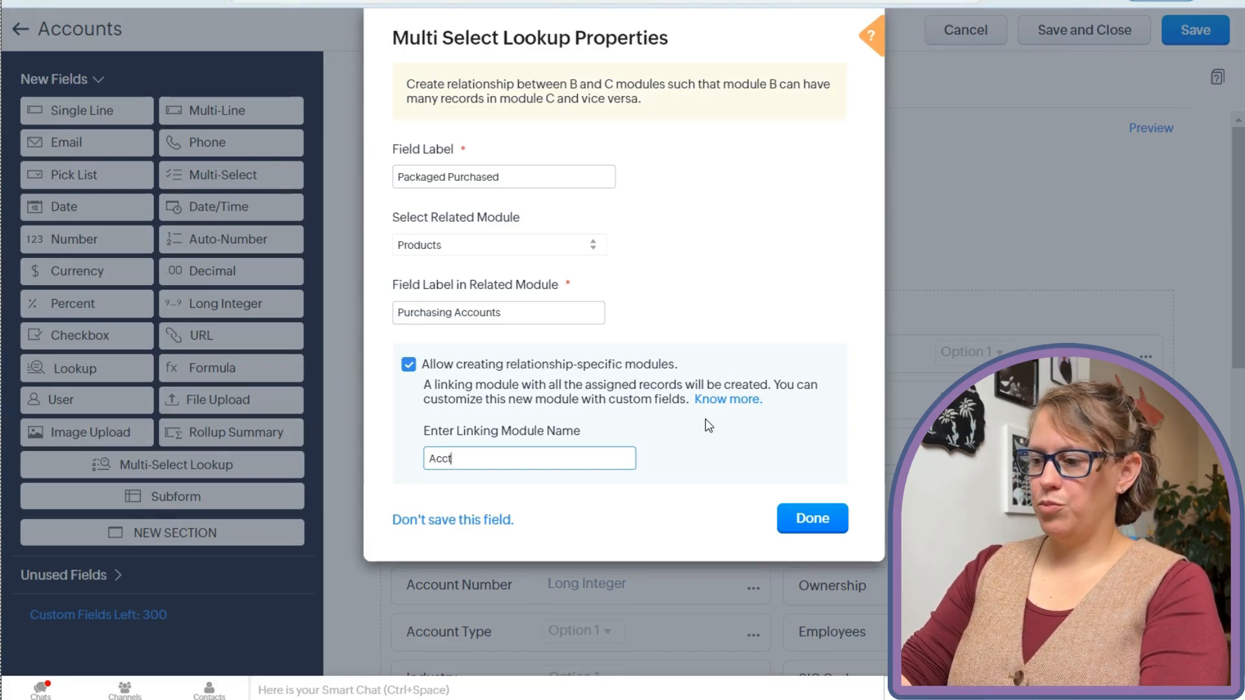
{"action": "type", "text": "X"}
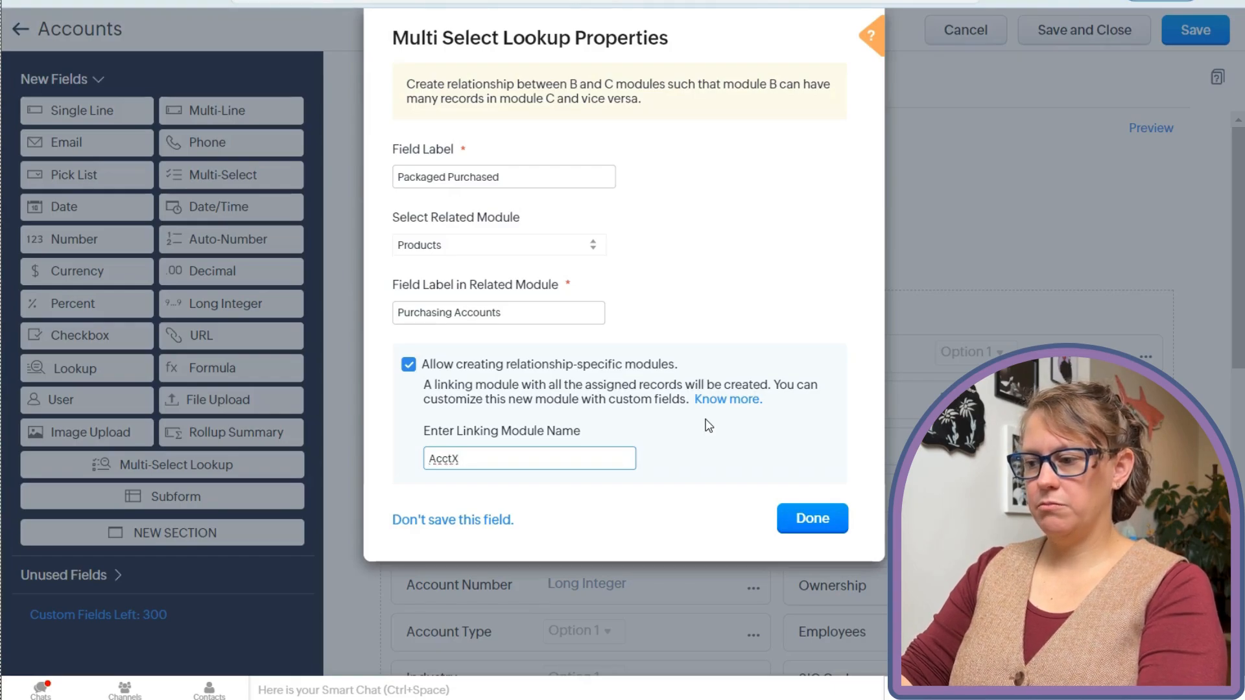
{"action": "type", "text": "Packa"}
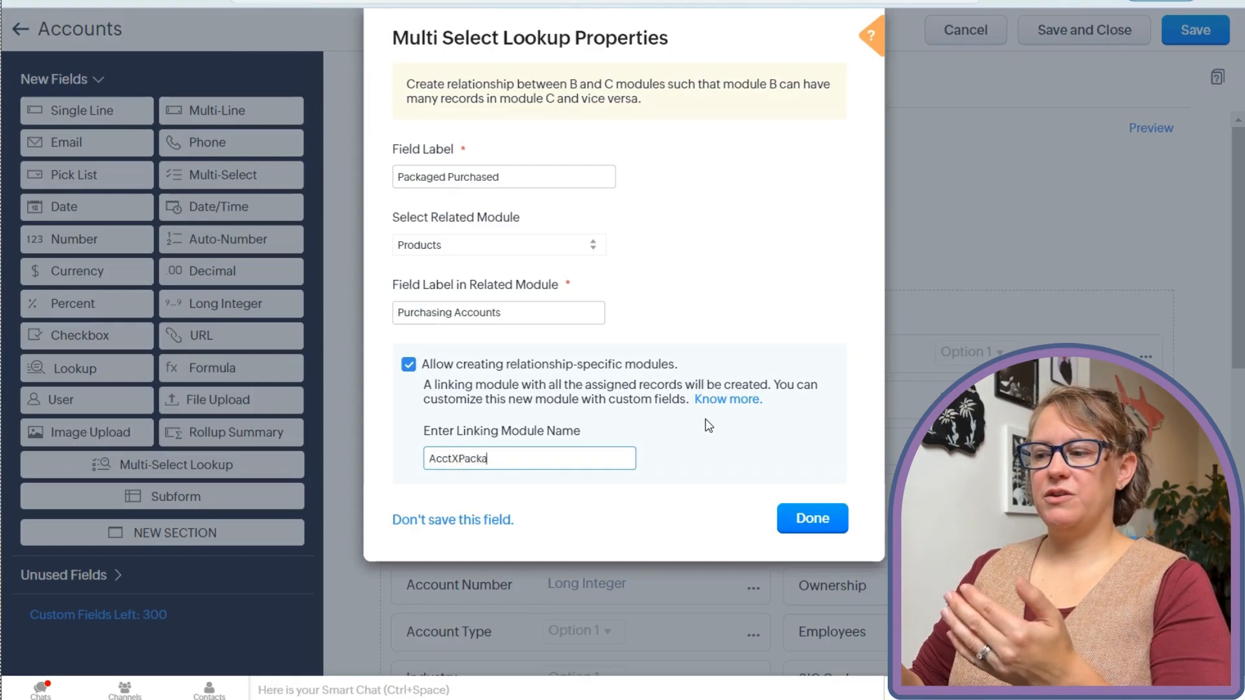
{"action": "type", "text": "ges"}
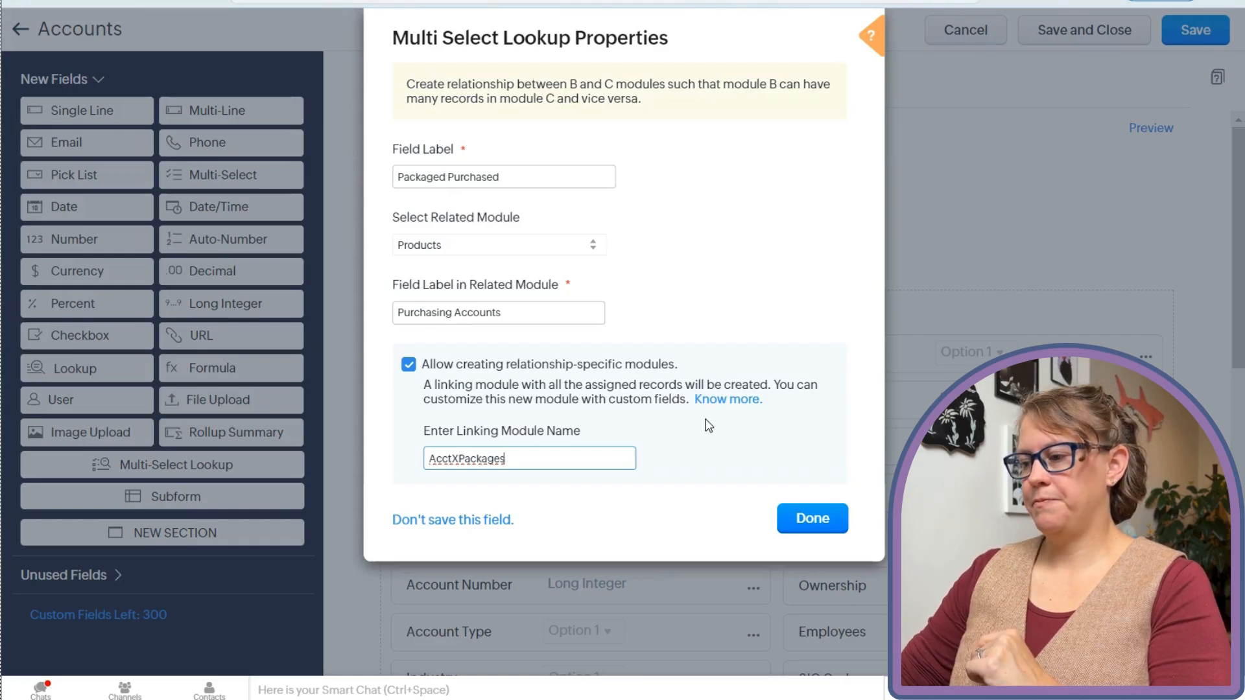
{"action": "left_click", "coordinate": [811, 519]}
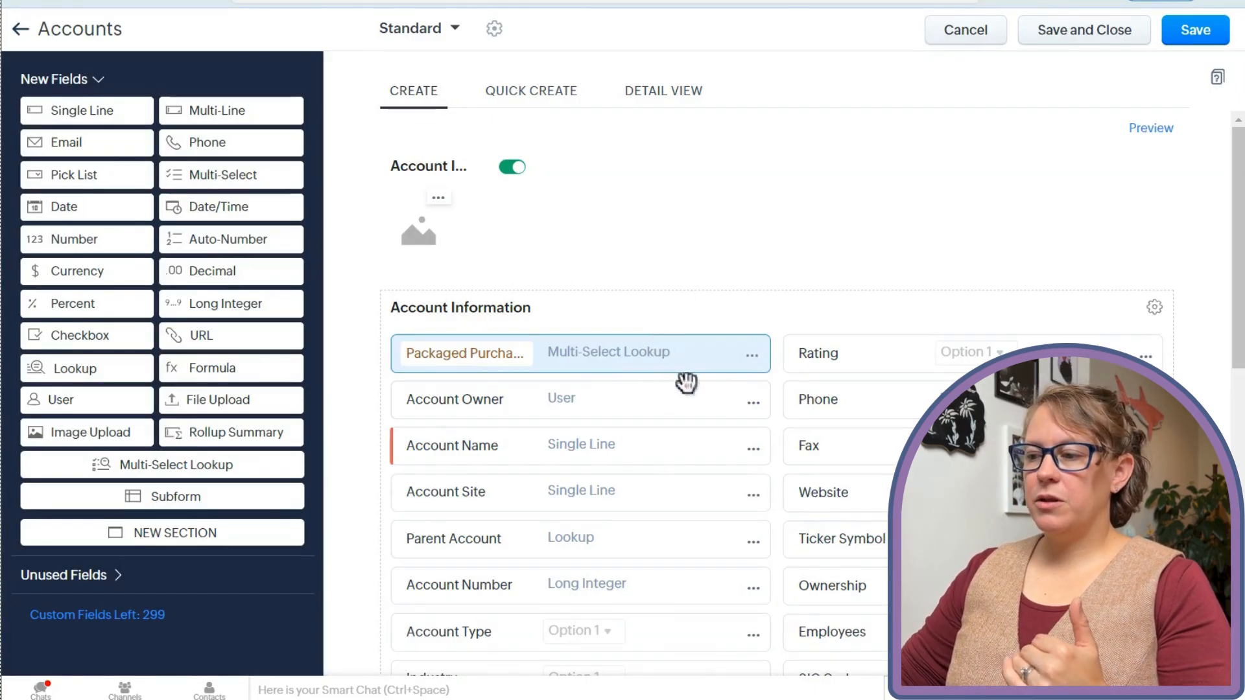
Step: Add a subform to the Accounts layout below the Description Information section
{"action": "scroll", "coordinate": [684, 376], "scroll_direction": "down", "scroll_amount": 2}
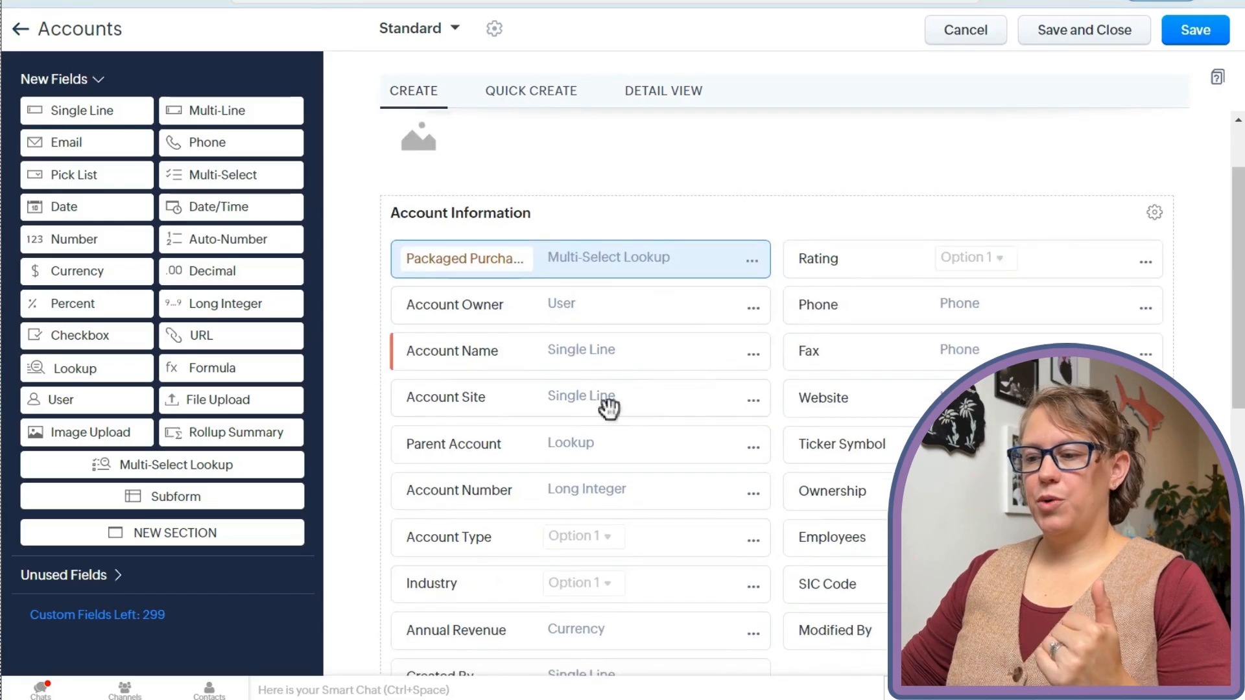
{"action": "scroll", "coordinate": [609, 408], "scroll_direction": "down", "scroll_amount": 7}
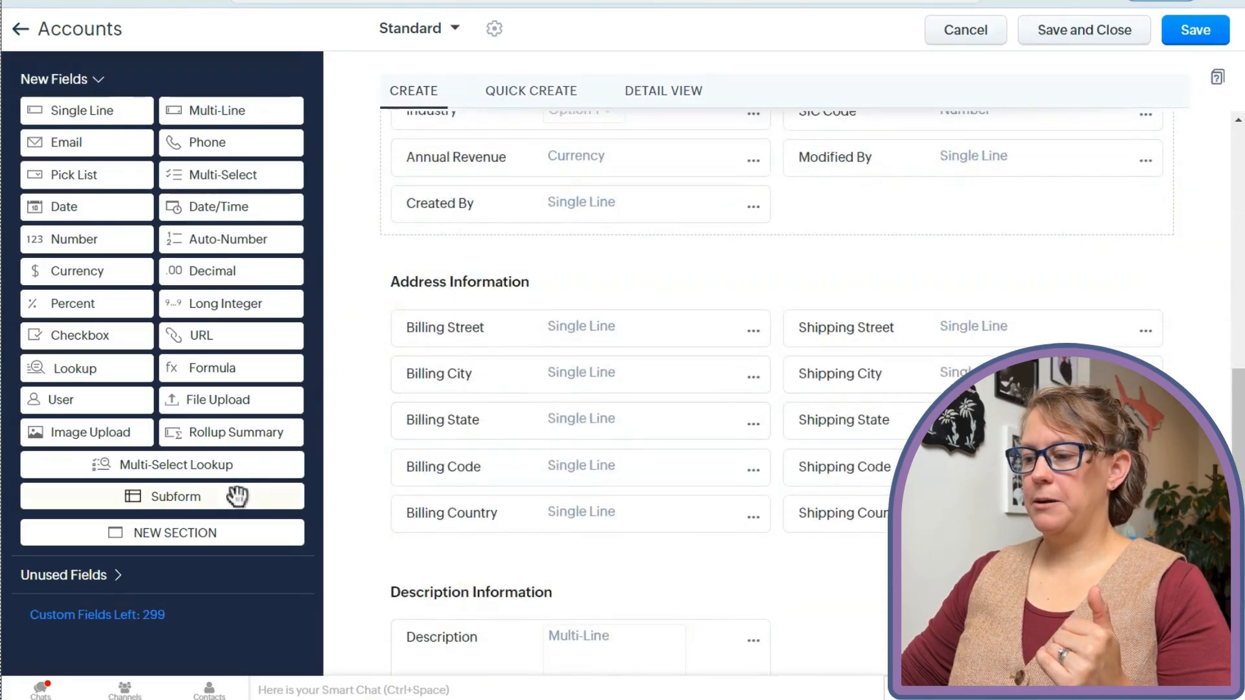
{"action": "left_click", "coordinate": [216, 502]}
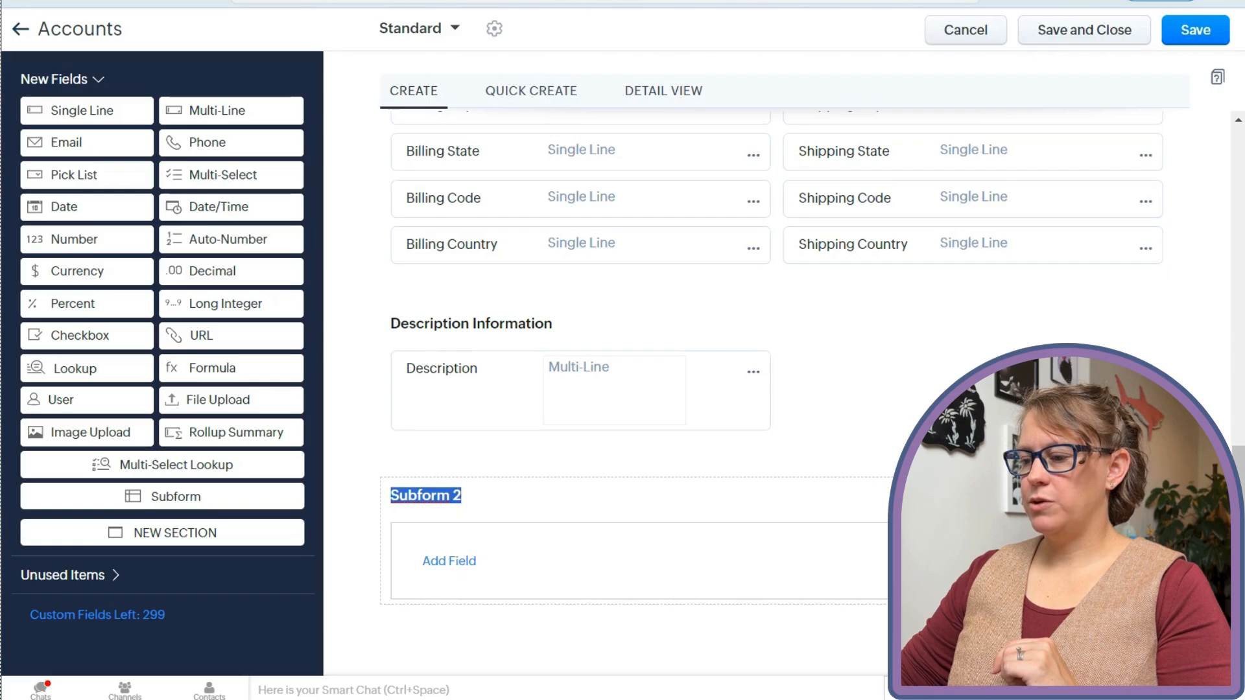
Step: Add a Single Line field to the new subform below Description Information
{"action": "scroll", "coordinate": [778, 389], "scroll_direction": "up", "scroll_amount": 8}
{"action": "scroll", "coordinate": [686, 503], "scroll_direction": "down", "scroll_amount": 8}
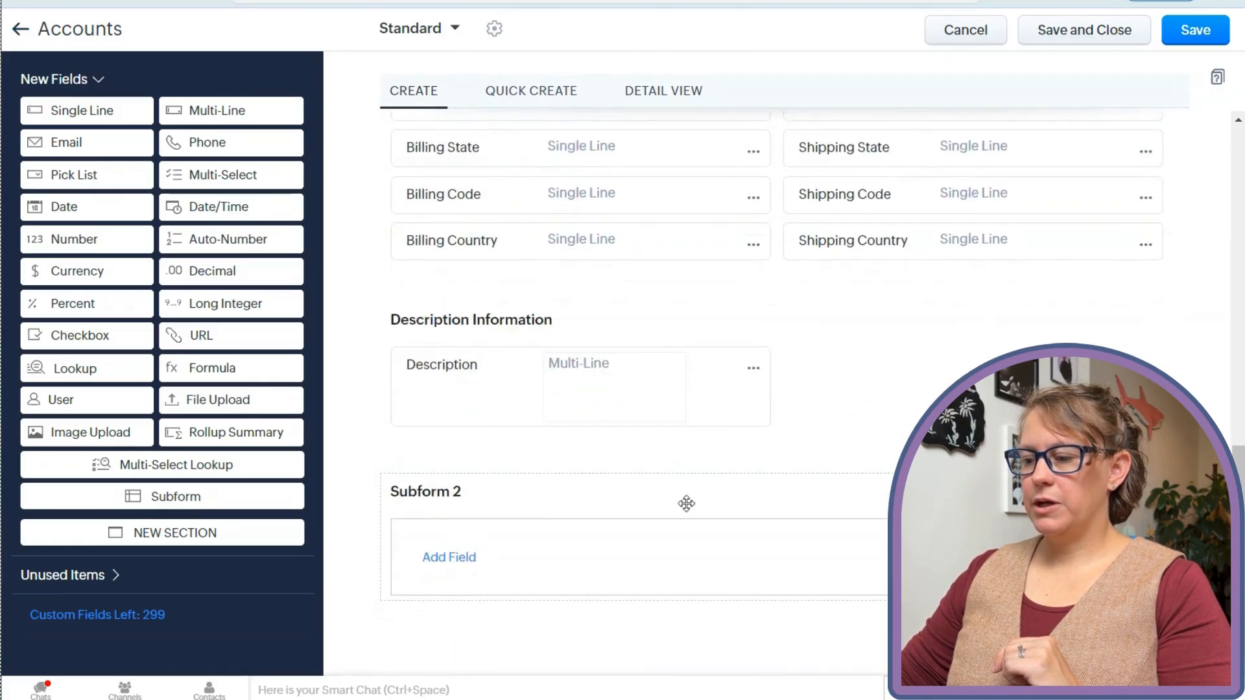
{"action": "left_click", "coordinate": [452, 563]}
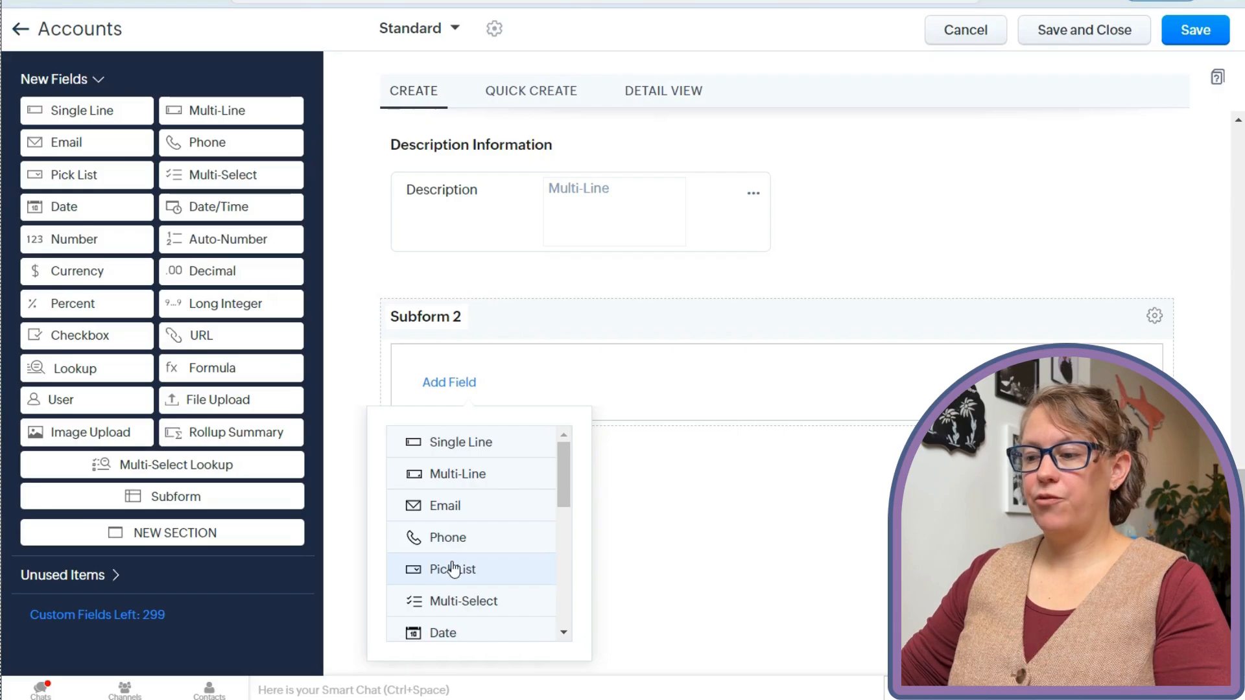
{"action": "left_click", "coordinate": [485, 444]}
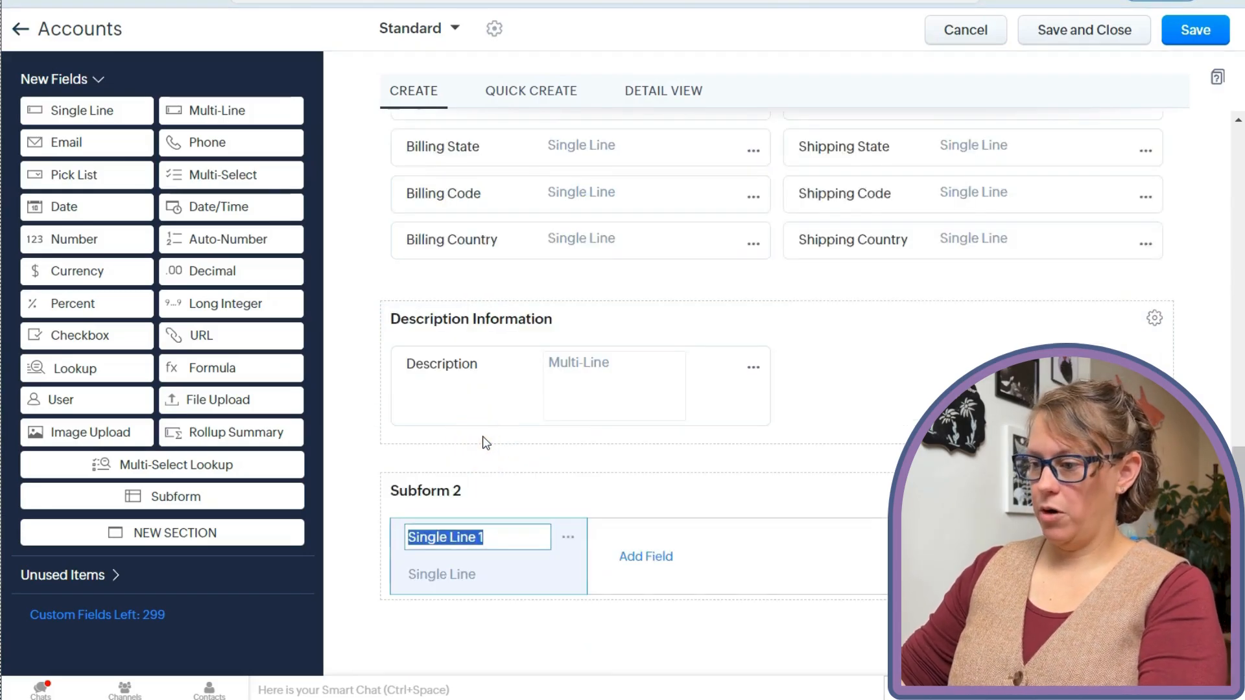
Step: Rename the subform as Camps
{"action": "left_click", "coordinate": [440, 491]}
{"action": "double_click", "coordinate": [440, 491]}
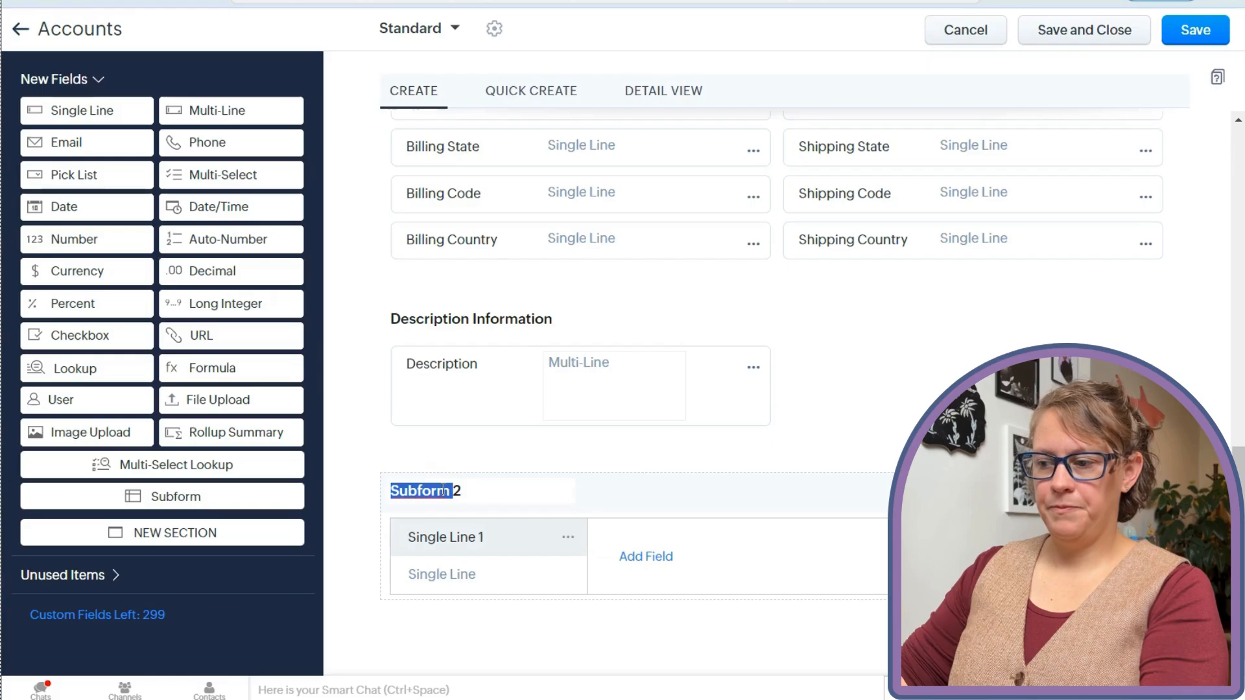
{"action": "triple_click", "coordinate": [404, 492]}
{"action": "type", "text": "Camps"}
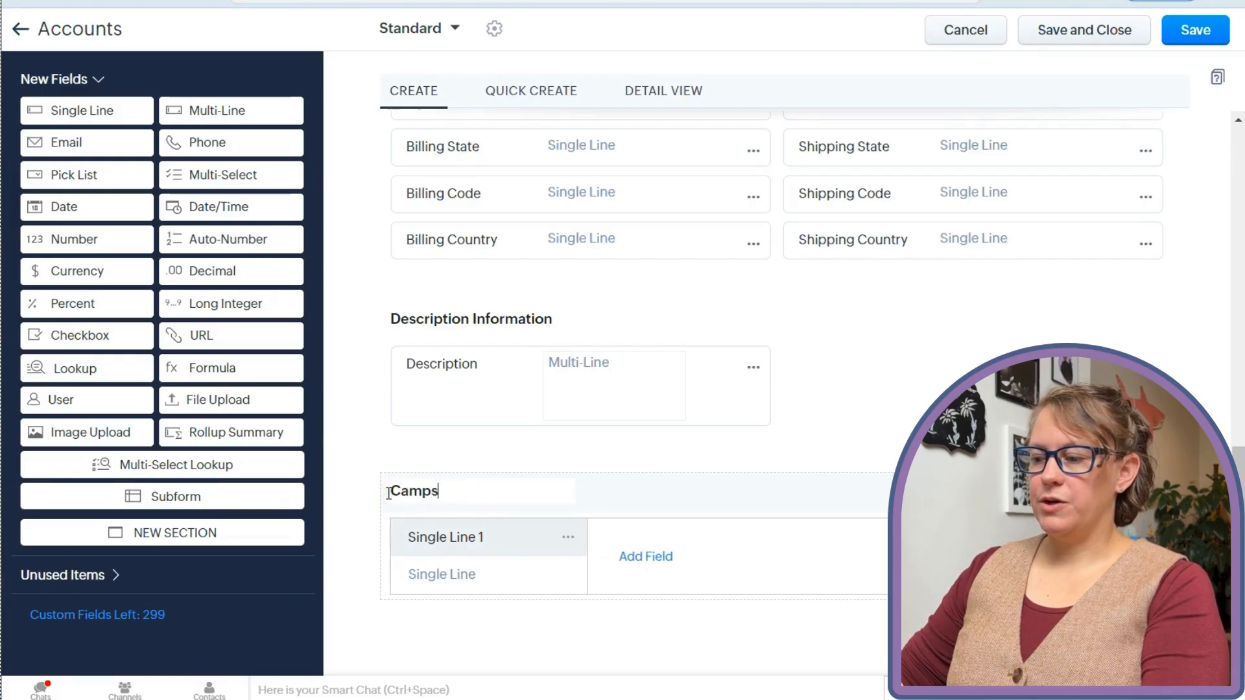
{"action": "key", "text": "Return"}
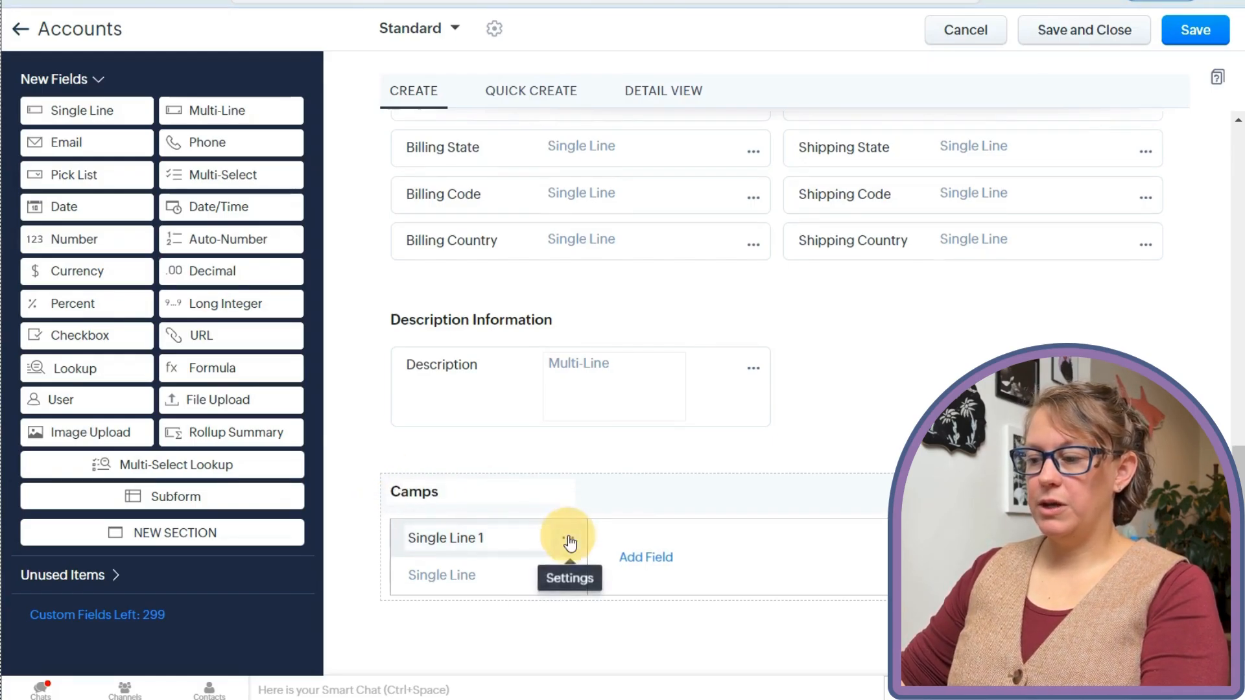
Step: Set the field label of the subform's single-line field to Camp name in its properties
{"action": "left_click", "coordinate": [568, 539]}
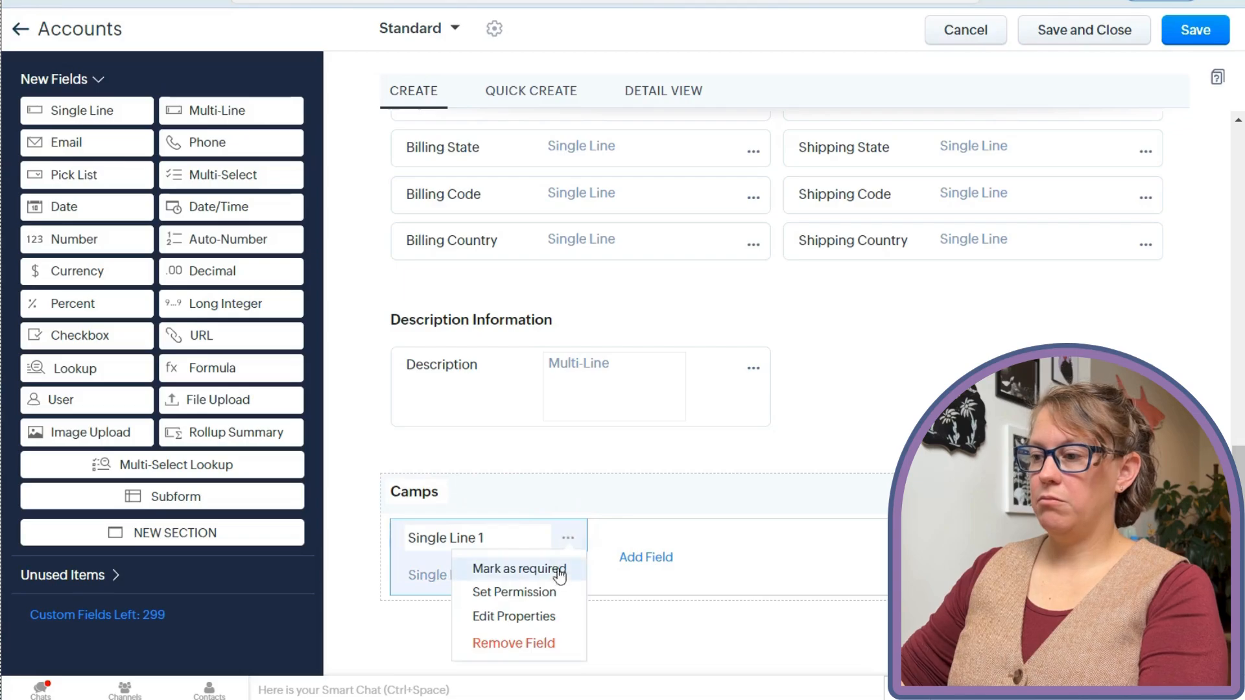
{"action": "left_click", "coordinate": [532, 619]}
{"action": "type", "text": "Camp name"}
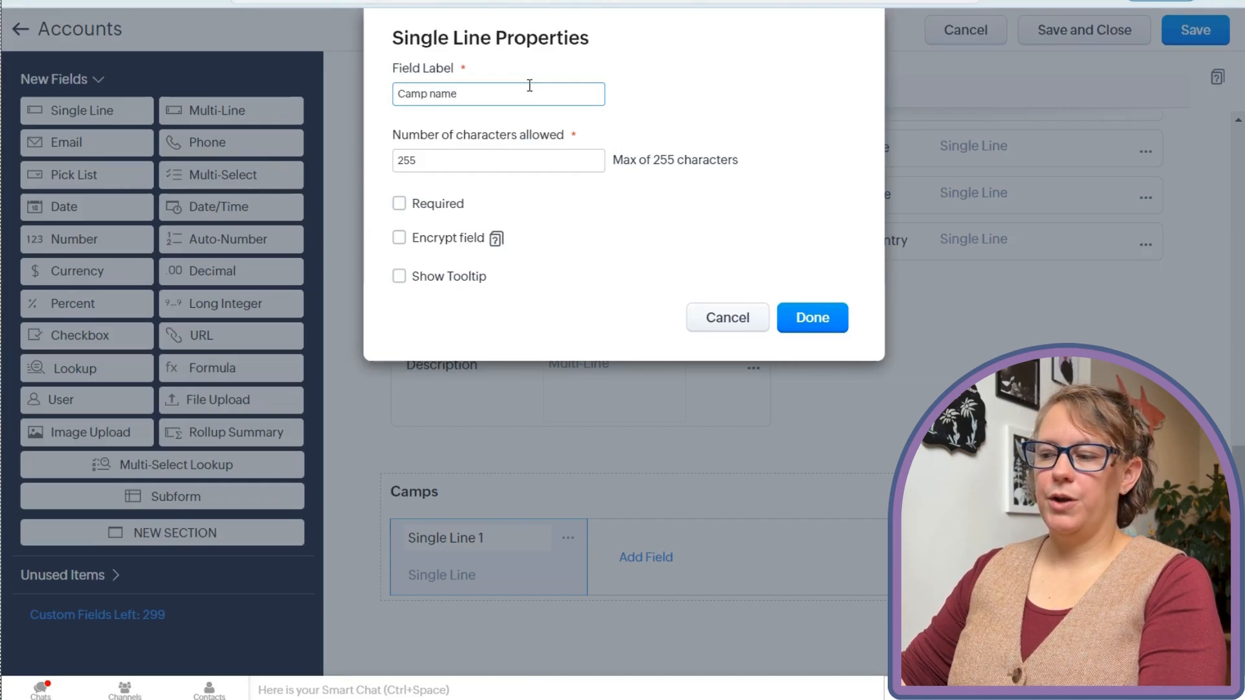
{"action": "left_click", "coordinate": [804, 324]}
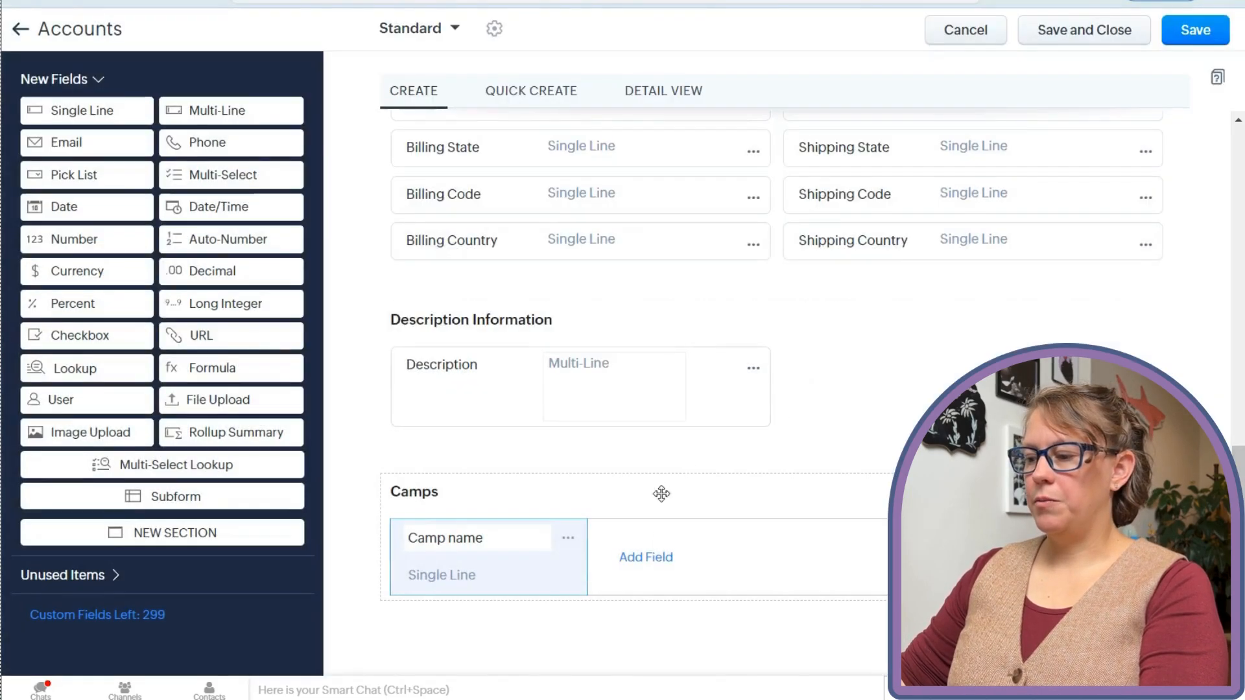
Step: Add a Number field labelled Max Campers to the Camps subform
{"action": "left_click", "coordinate": [646, 557]}
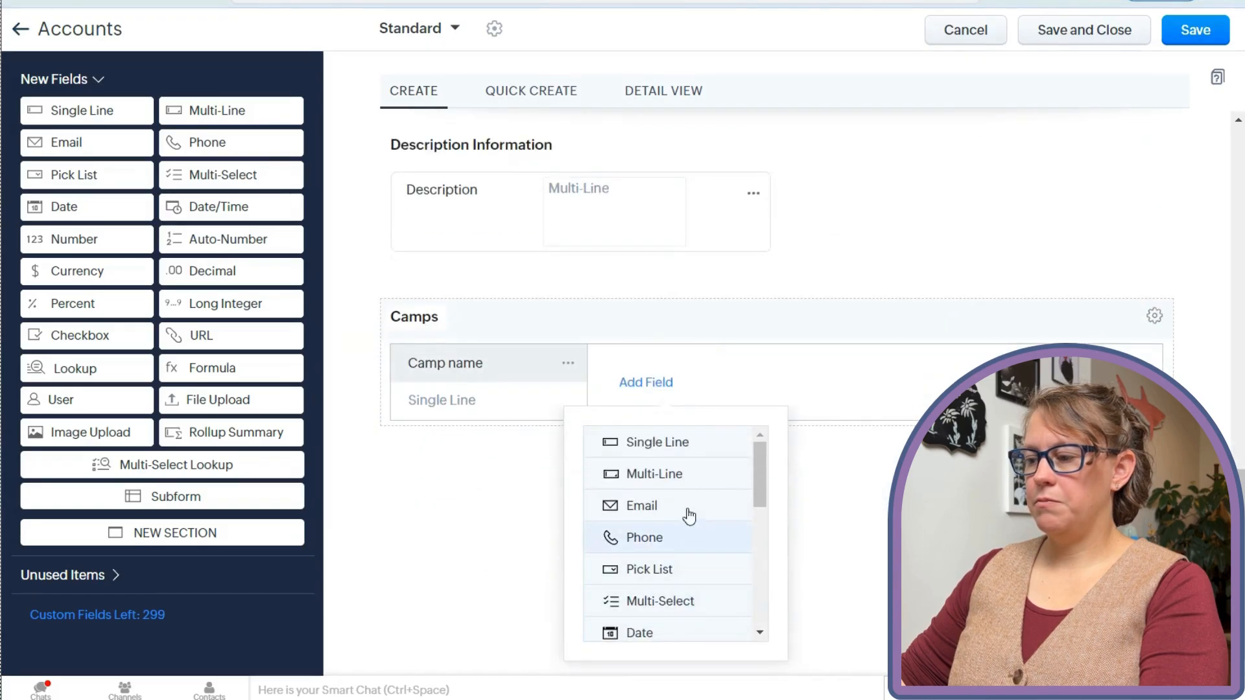
{"action": "scroll", "coordinate": [686, 512], "scroll_direction": "down", "scroll_amount": 5}
{"action": "scroll", "coordinate": [687, 522], "scroll_direction": "up", "scroll_amount": 2}
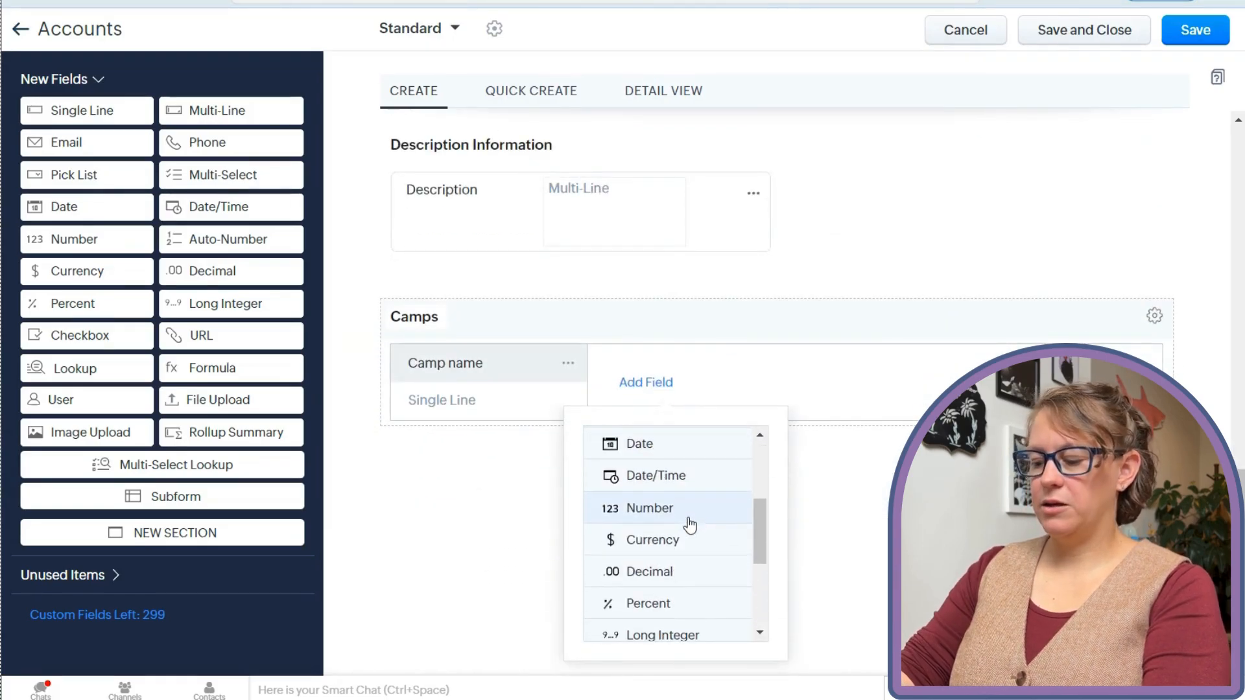
{"action": "left_click", "coordinate": [686, 516]}
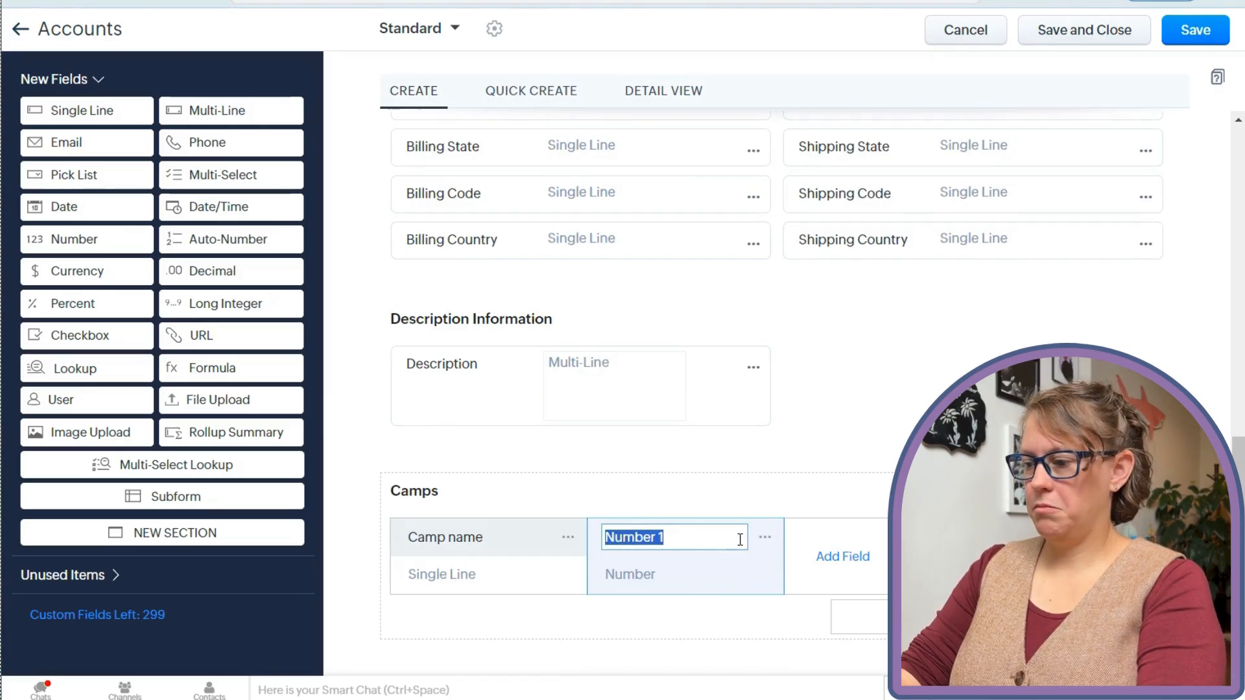
{"action": "type", "text": "Ma"}
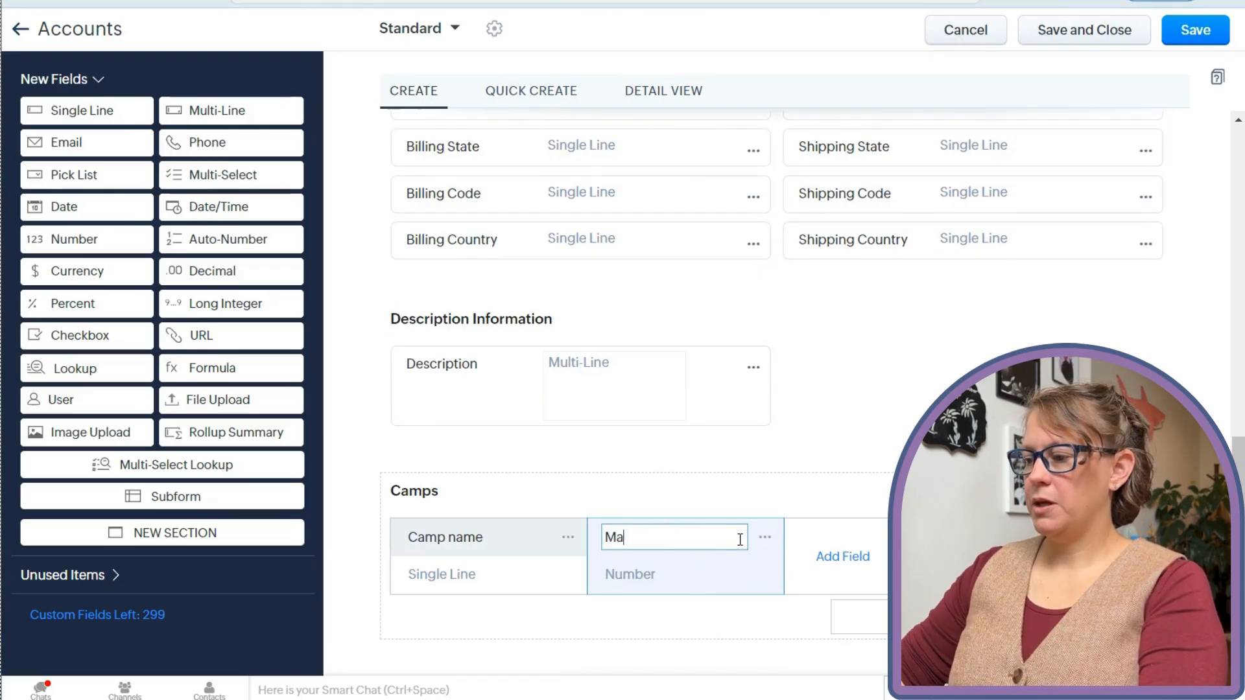
{"action": "type", "text": "x Campers"}
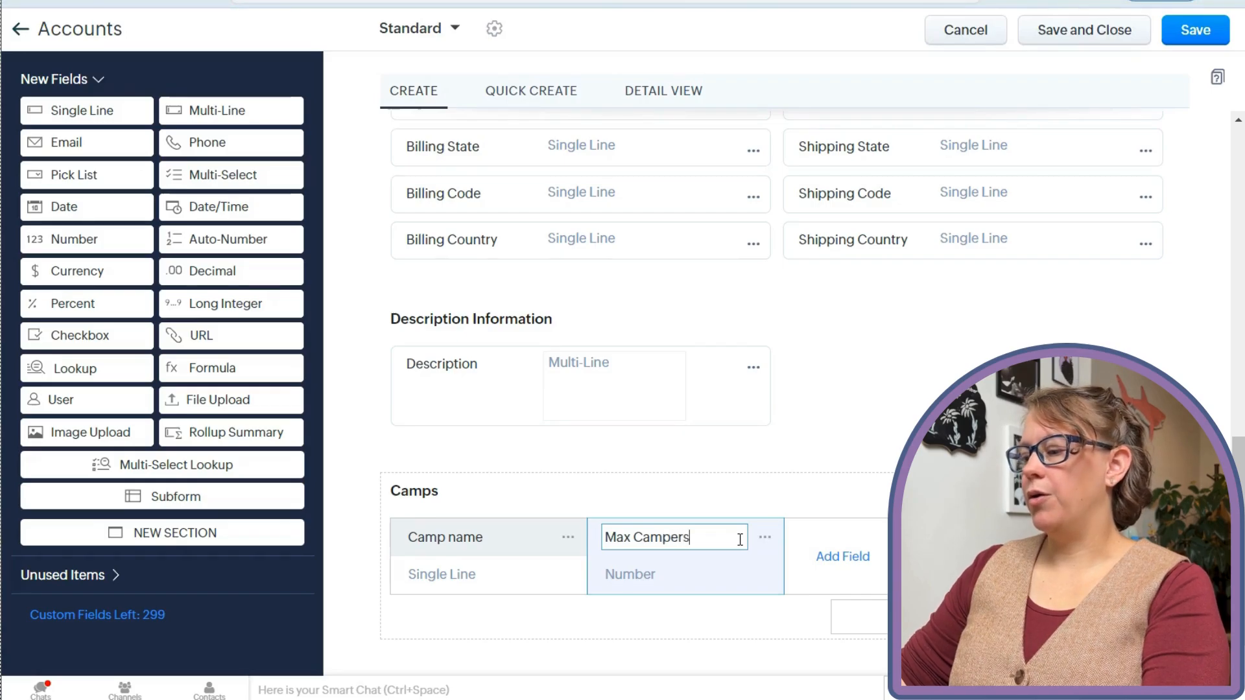
Step: Add a Phone field to the Camps subform after Max Campers, keeping its default label
{"action": "left_click", "coordinate": [859, 562]}
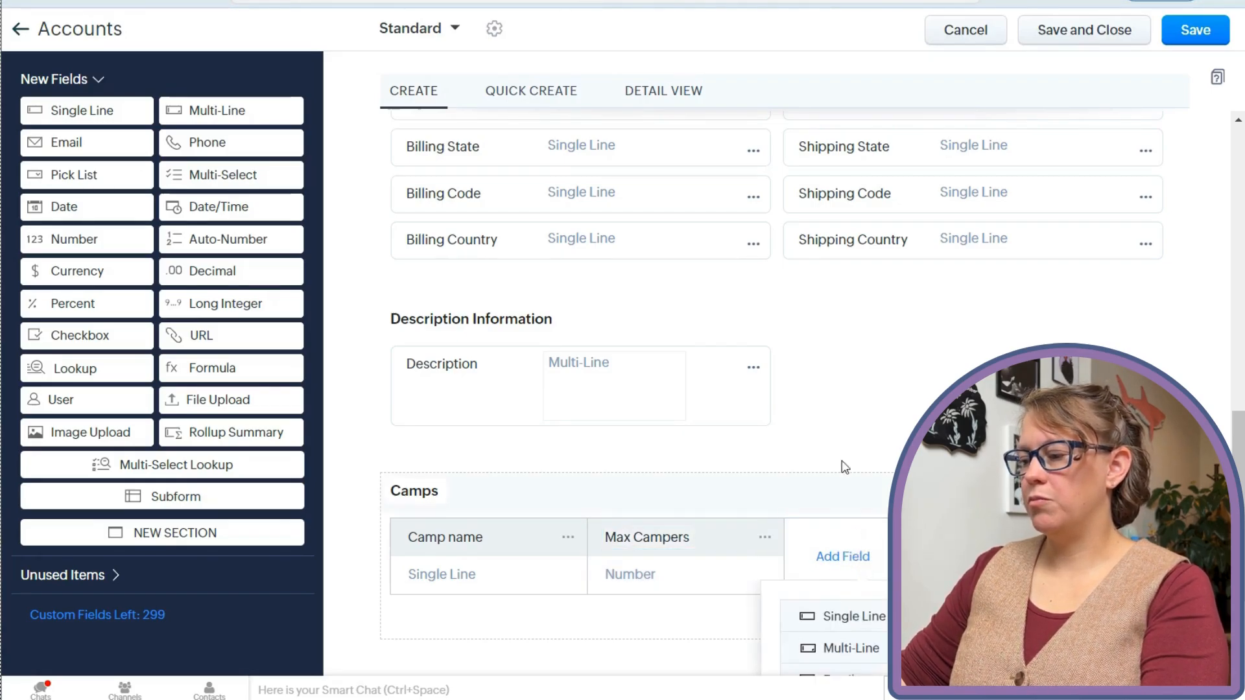
{"action": "scroll", "coordinate": [842, 466], "scroll_direction": "down", "scroll_amount": 3}
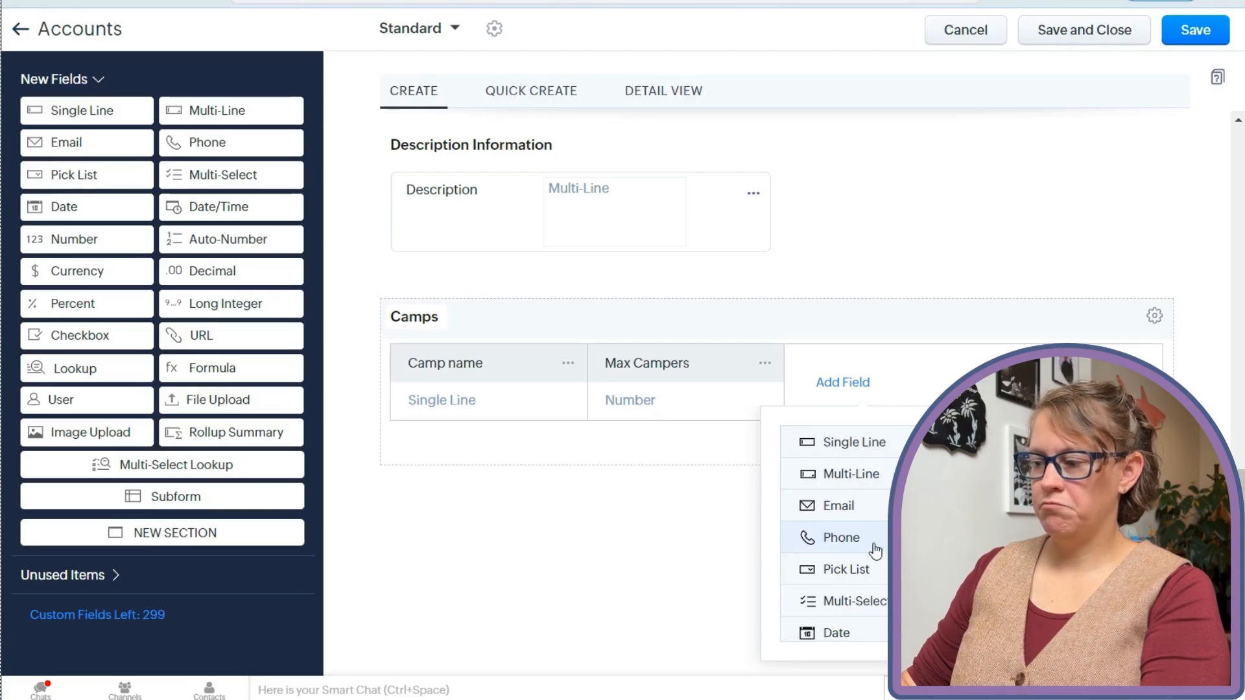
{"action": "left_click", "coordinate": [842, 538]}
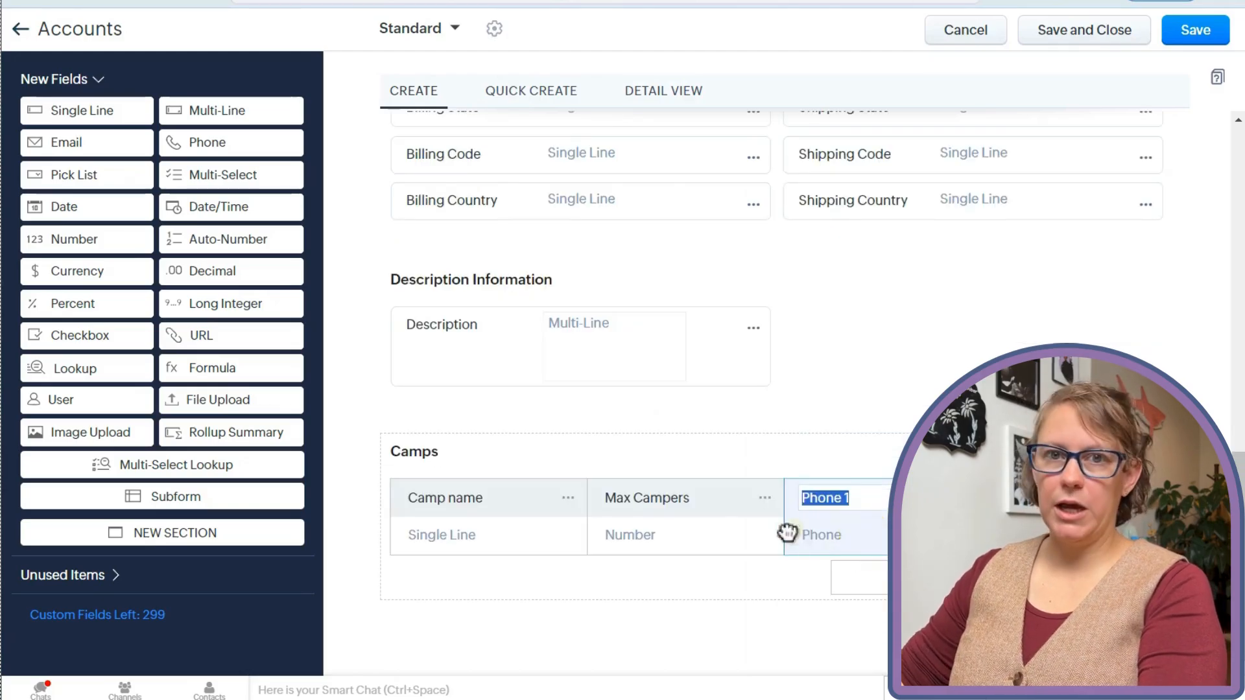
{"action": "left_click", "coordinate": [884, 509]}
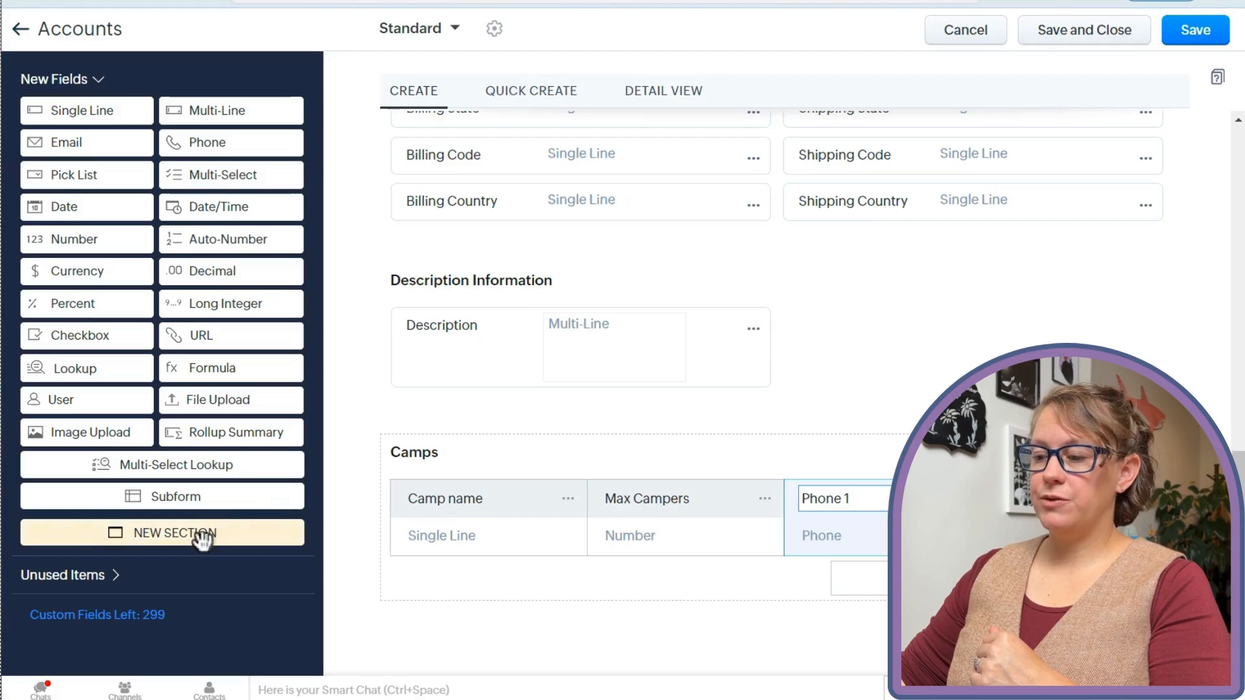
Step: Add a new section to the Accounts layout and place it between Account Information and Address Information
{"action": "left_click_drag", "start_coordinate": [159, 550], "coordinate": [550, 188]}
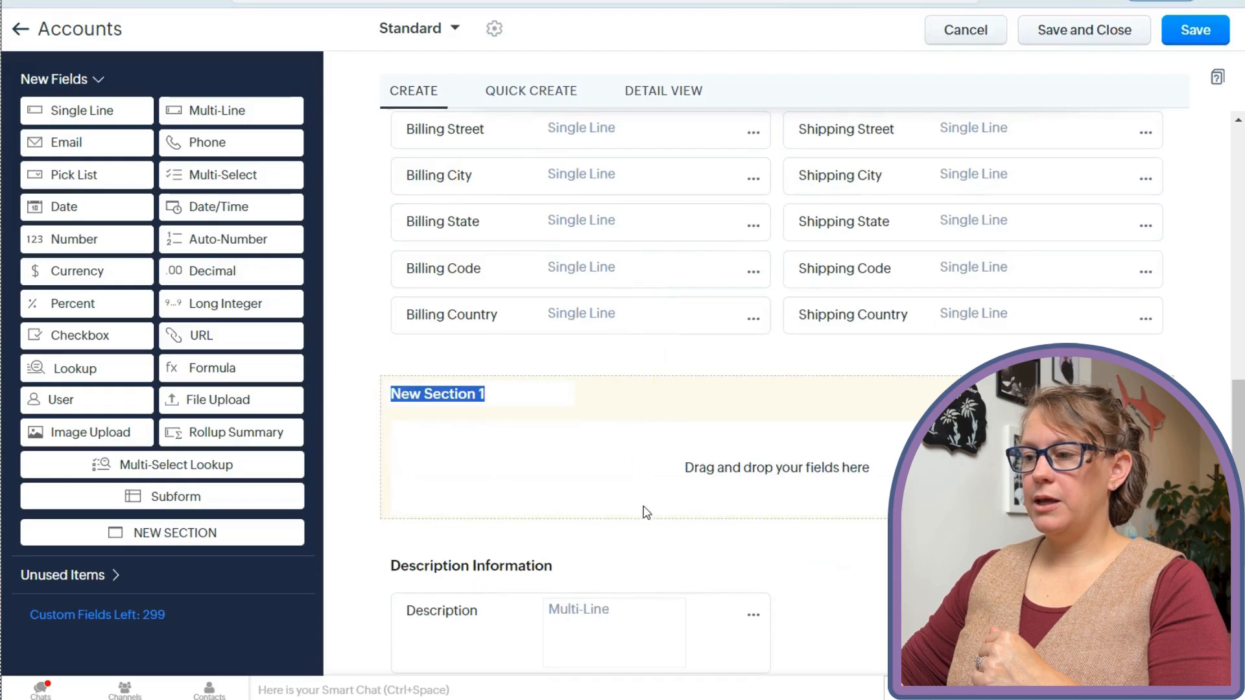
{"action": "left_click_drag", "start_coordinate": [612, 495], "coordinate": [611, 182]}
{"action": "scroll", "coordinate": [670, 426], "scroll_direction": "down", "scroll_amount": 3}
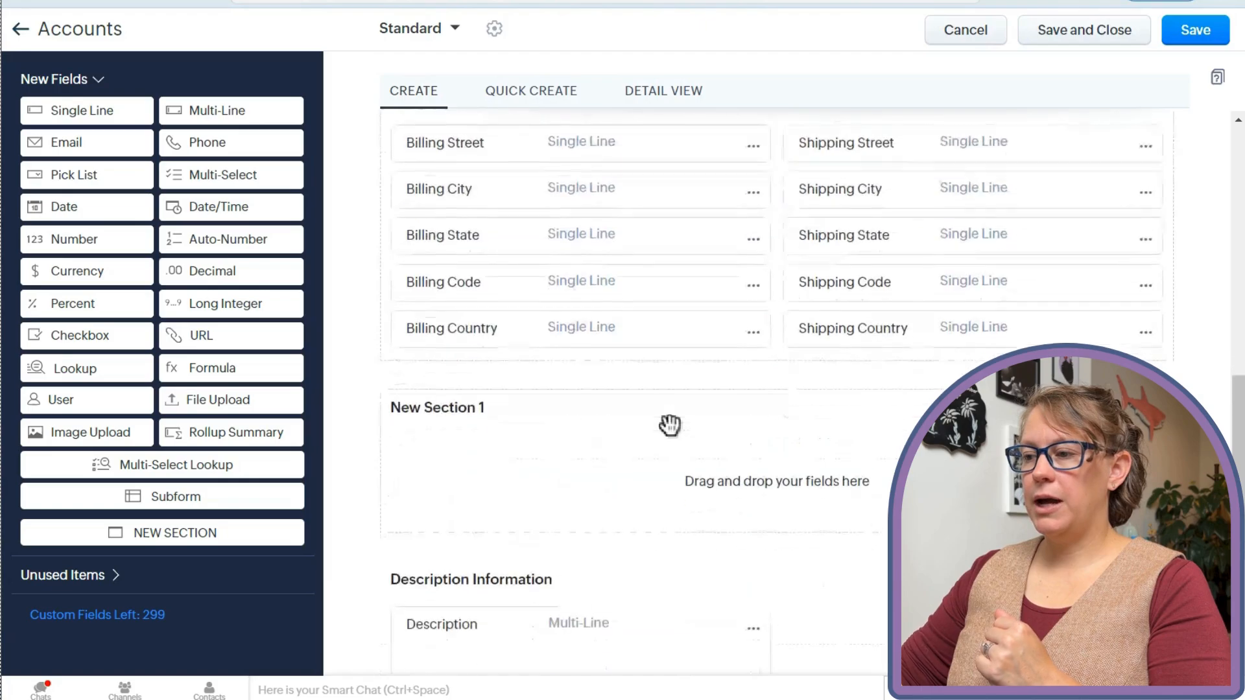
{"action": "left_click_drag", "start_coordinate": [644, 404], "coordinate": [649, 479]}
{"action": "scroll", "coordinate": [652, 454], "scroll_direction": "down", "scroll_amount": 3}
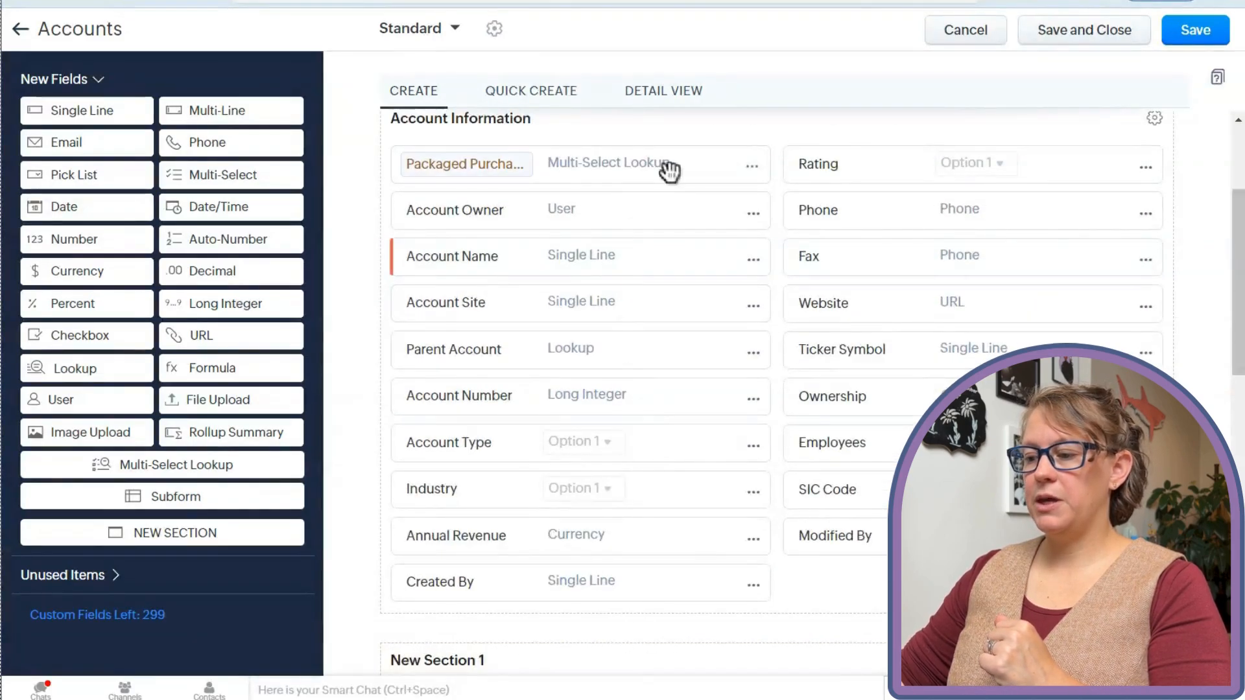
Step: Move the Packaged Purchased multi-select lookup from Account Information into the new section
{"action": "left_click_drag", "start_coordinate": [667, 167], "coordinate": [728, 531]}
{"action": "scroll", "coordinate": [720, 522], "scroll_direction": "down", "scroll_amount": 3}
{"action": "left_click_drag", "start_coordinate": [626, 401], "coordinate": [636, 517]}
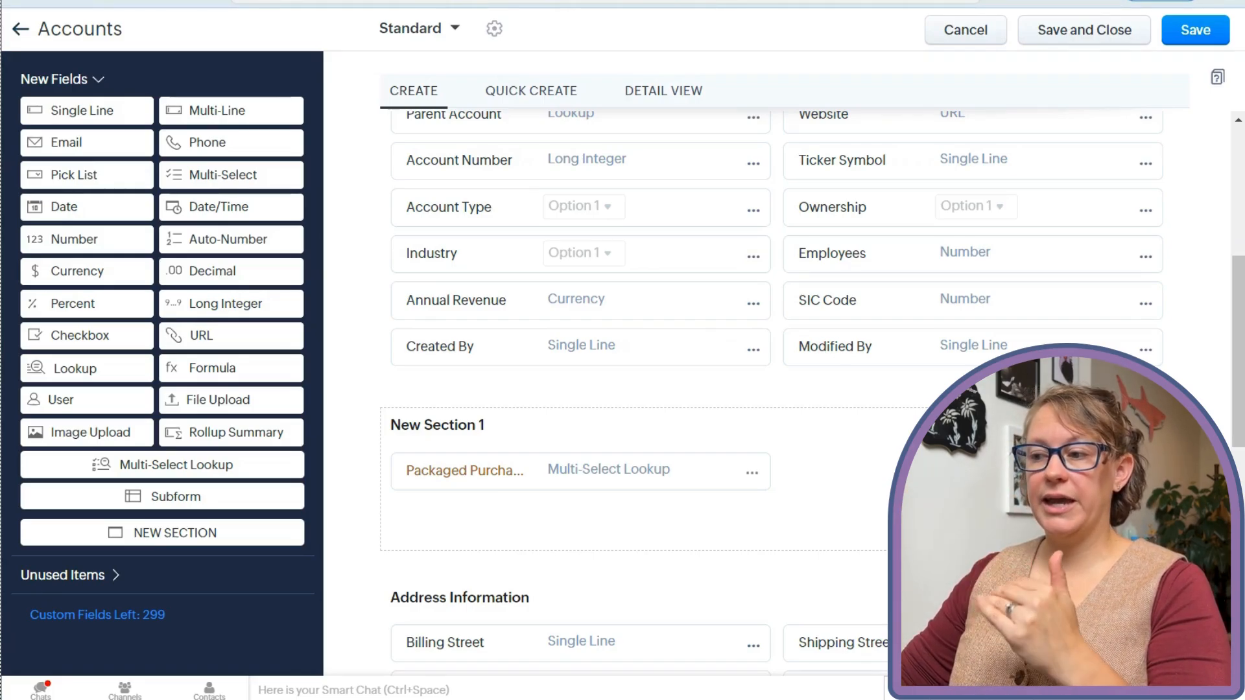
{"action": "scroll", "coordinate": [878, 461], "scroll_direction": "up", "scroll_amount": 2}
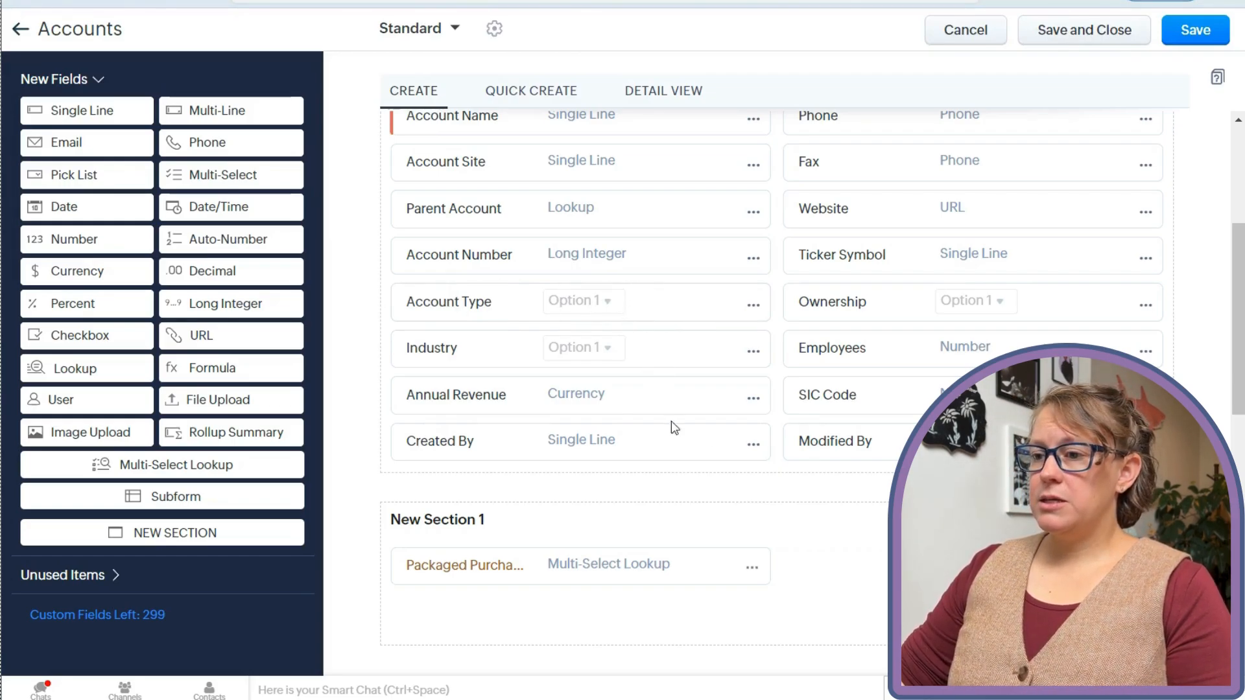
{"action": "scroll", "coordinate": [766, 493], "scroll_direction": "up", "scroll_amount": 5}
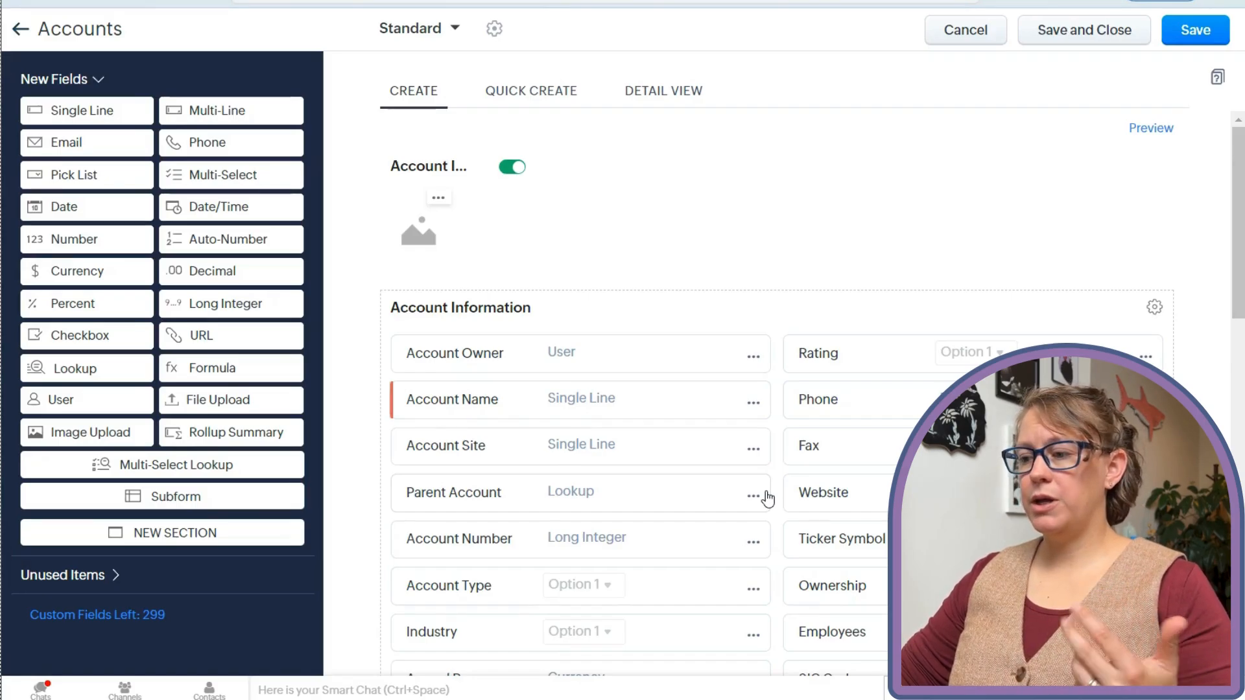
{"action": "scroll", "coordinate": [796, 496], "scroll_direction": "down", "scroll_amount": 7}
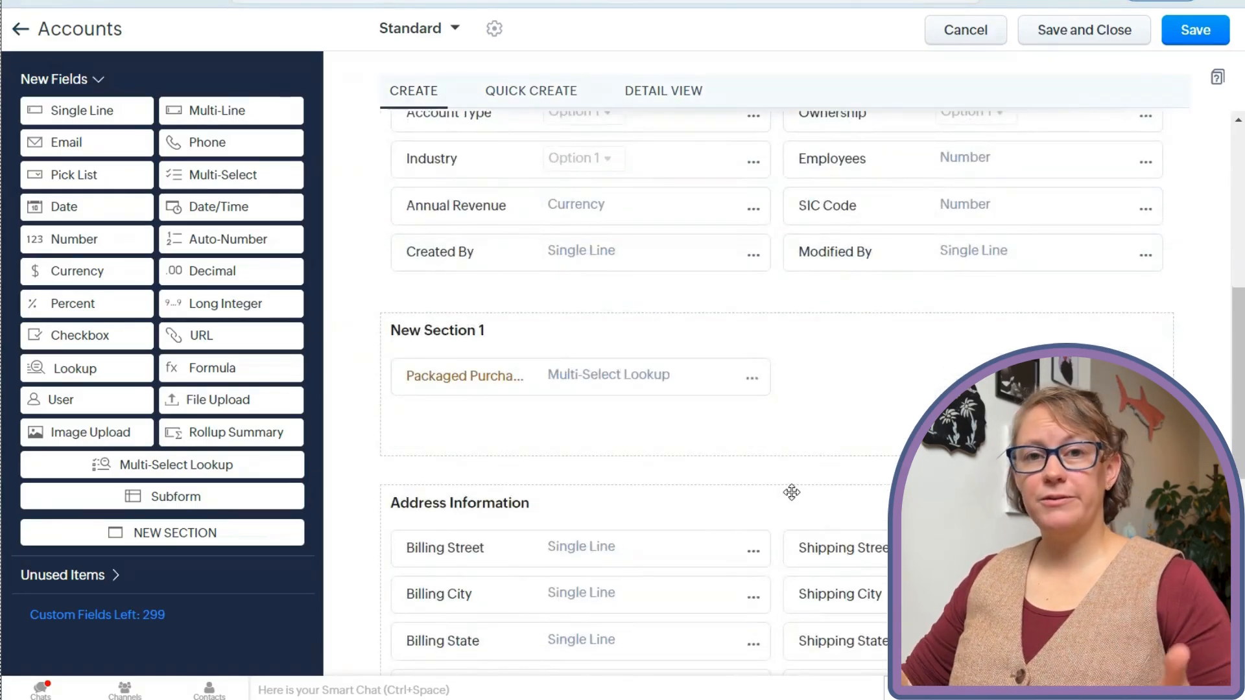